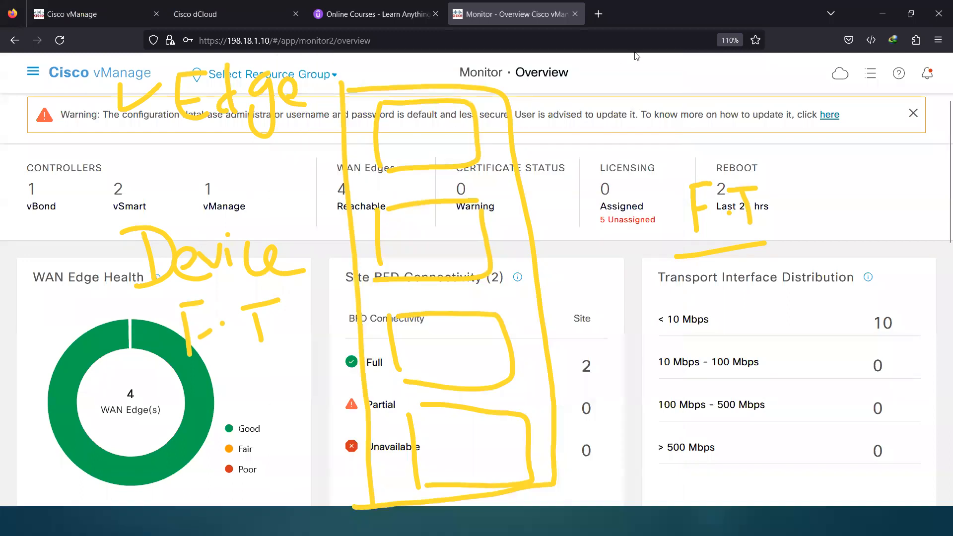
# Step: Show the browser in full screen and open the Templates page of the Configuration section
pyautogui.click(33, 72)
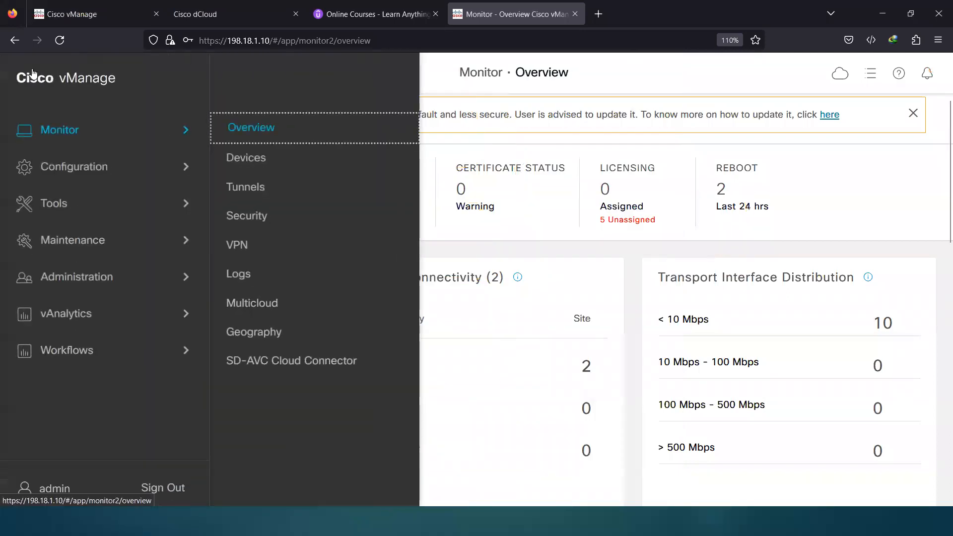
pyautogui.click(646, 81)
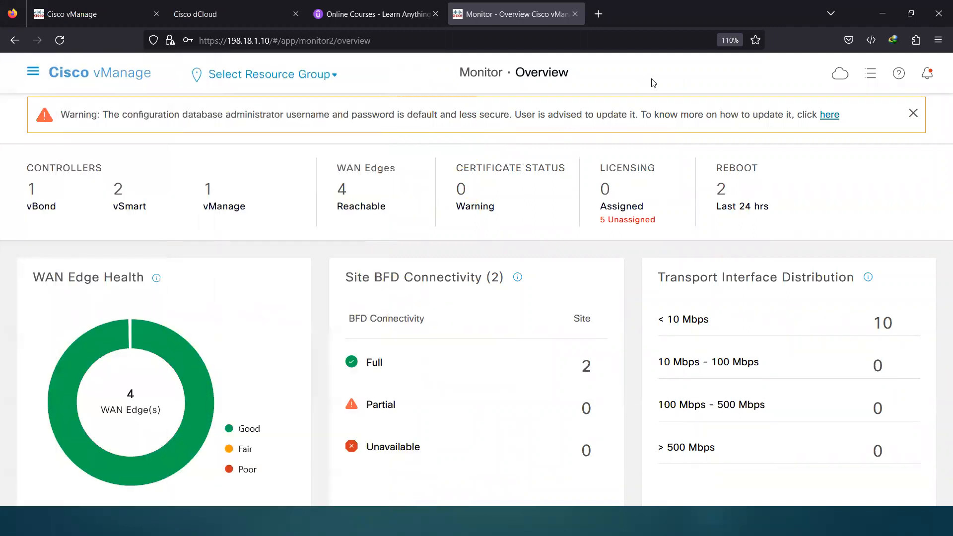
pyautogui.press('F11')
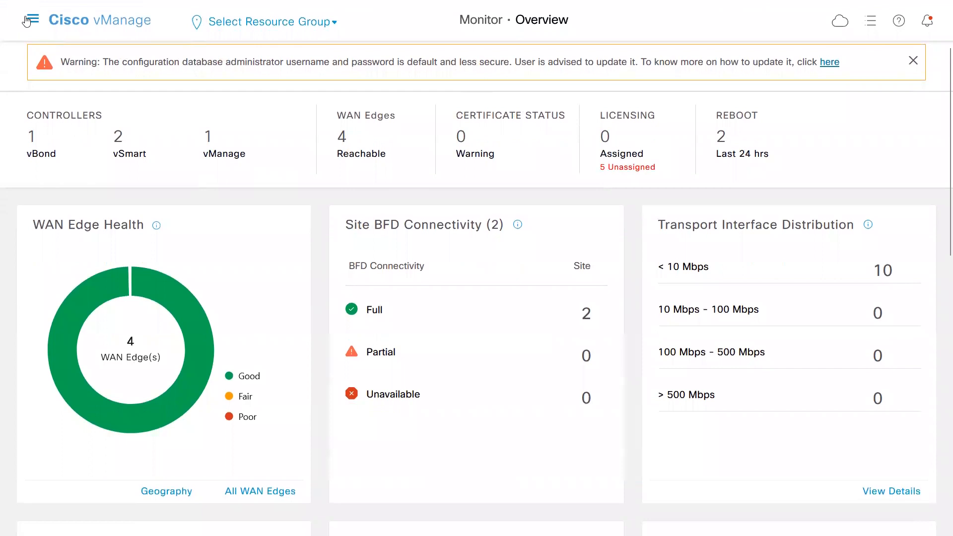
pyautogui.click(31, 19)
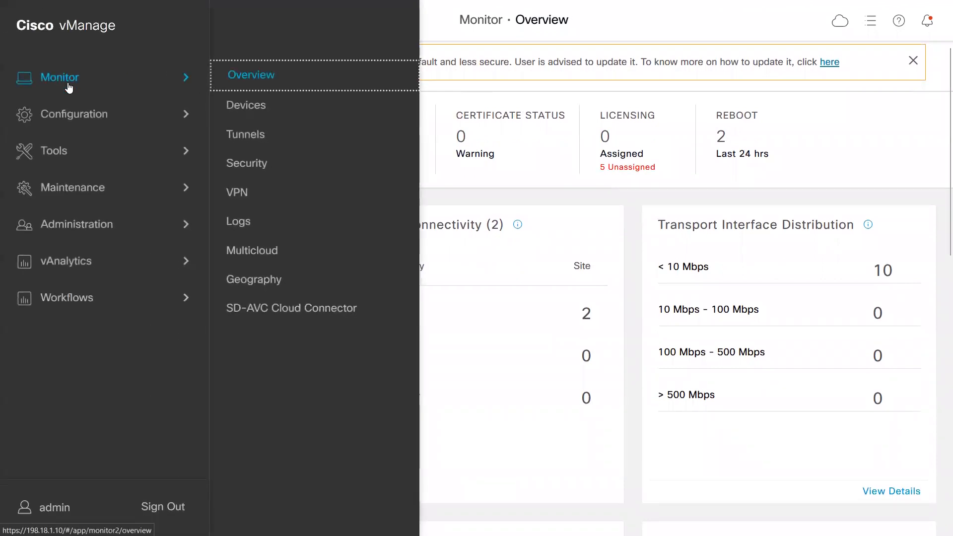
pyautogui.click(81, 116)
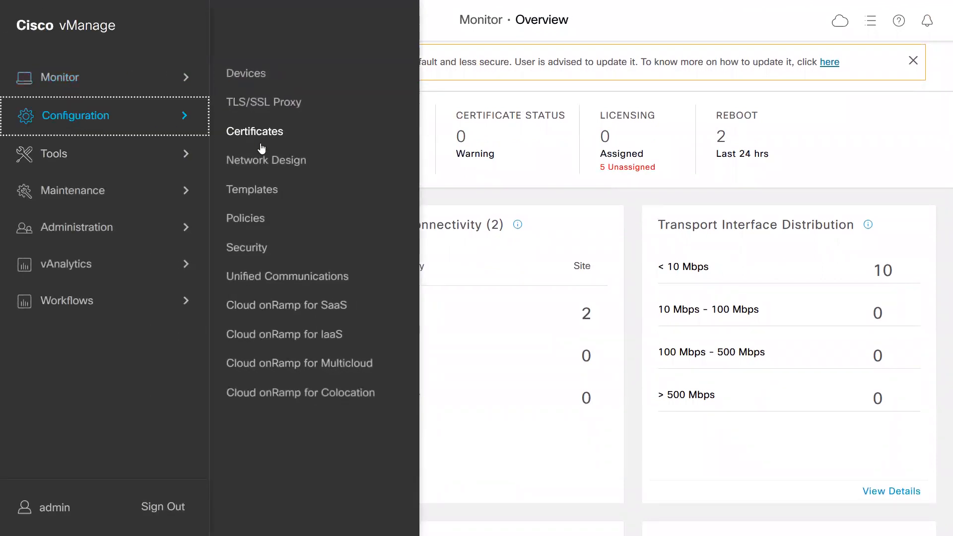
pyautogui.click(256, 192)
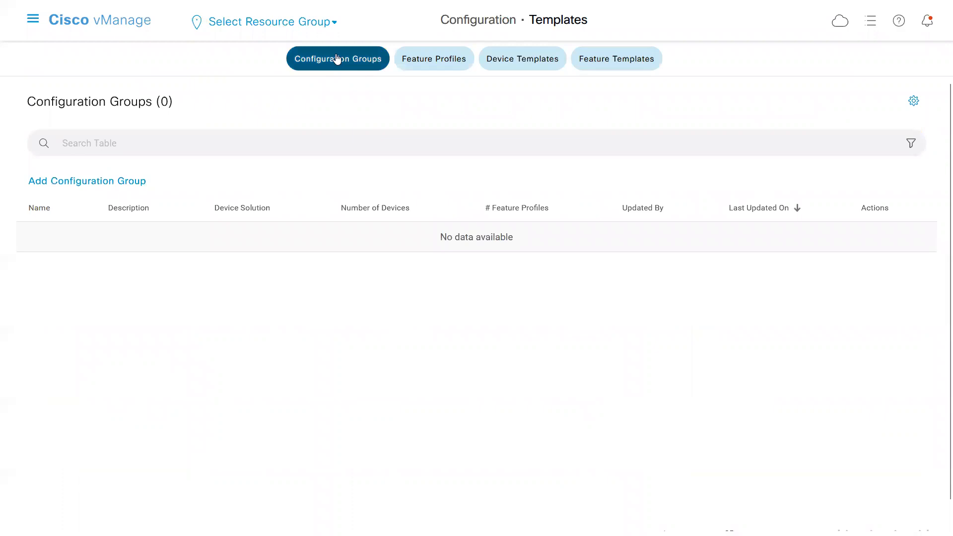
# Step: View the feature profiles and device templates, and open the feature templates list
pyautogui.click(417, 61)
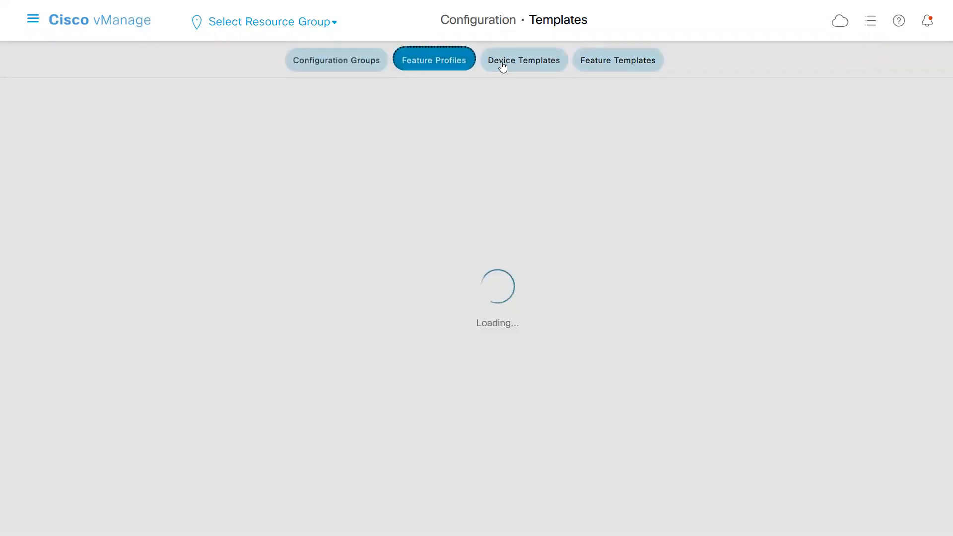
pyautogui.click(516, 64)
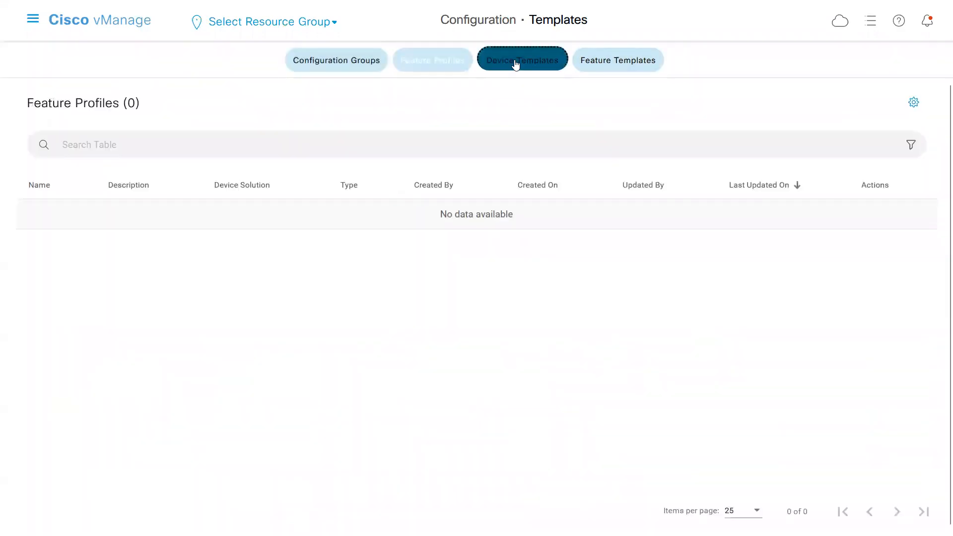
pyautogui.click(629, 70)
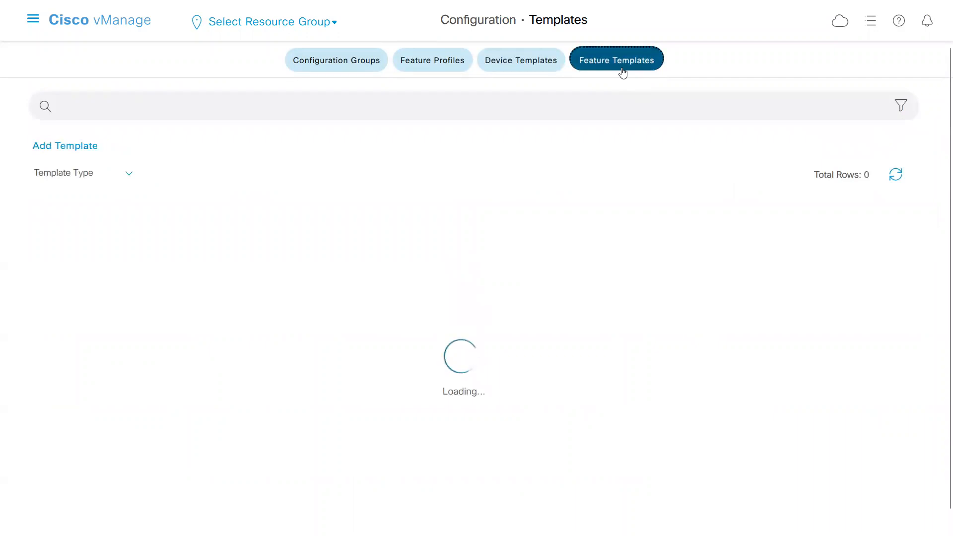
# Step: Start adding a feature template and choose vEdge Cloud as its device model, filtering the models by "ve"
pyautogui.click(68, 149)
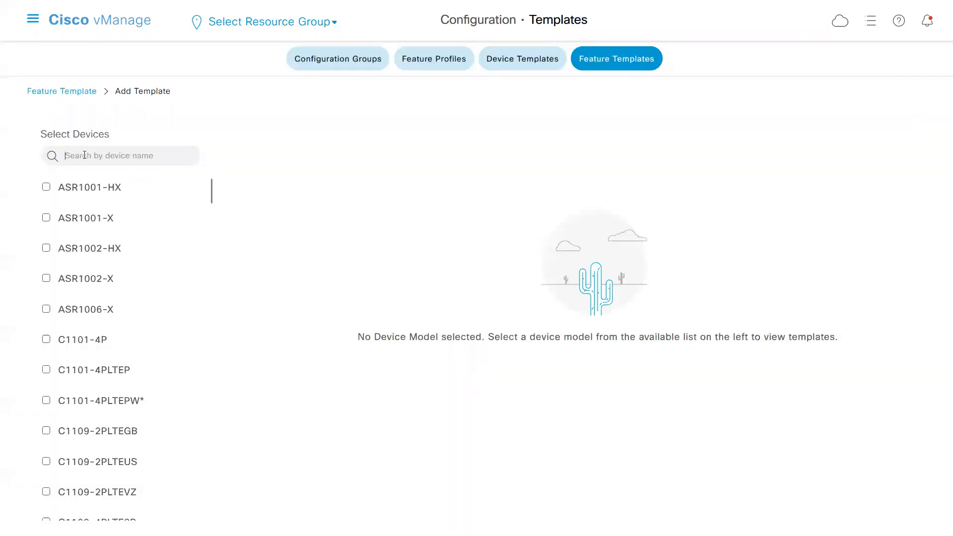
pyautogui.click(84, 155)
pyautogui.write('ve')
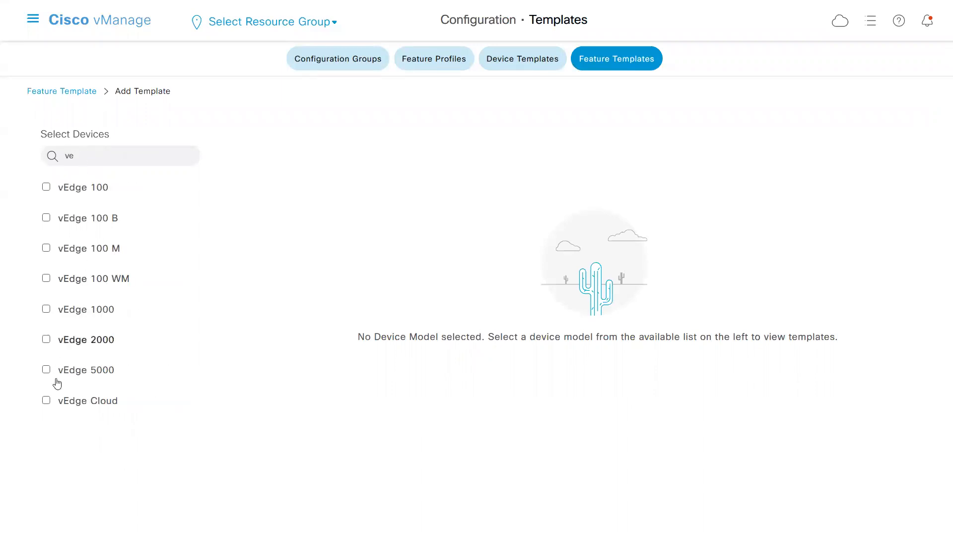
pyautogui.click(46, 403)
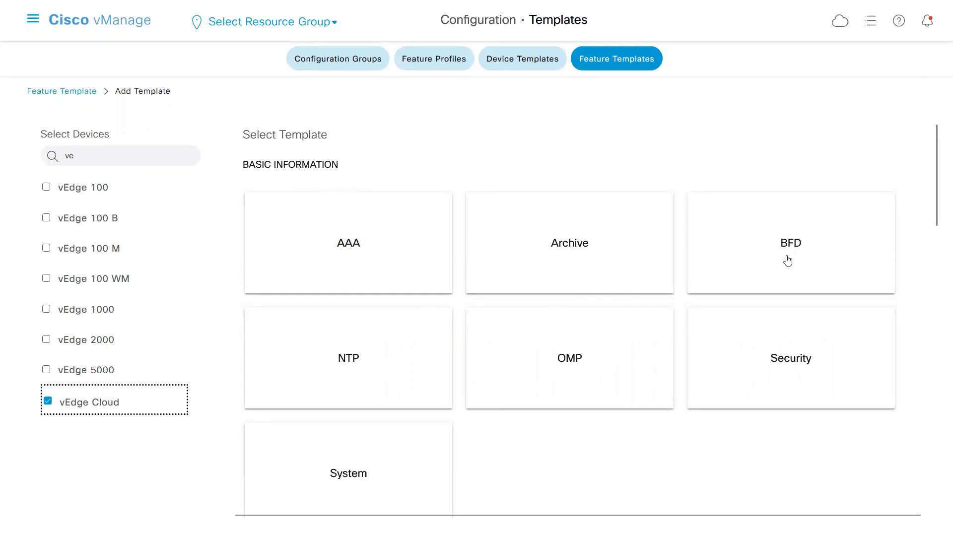
# Step: Look through the basic information, VPN and other template types offered for vEdge Cloud
pyautogui.scroll(-3, 559, 330)
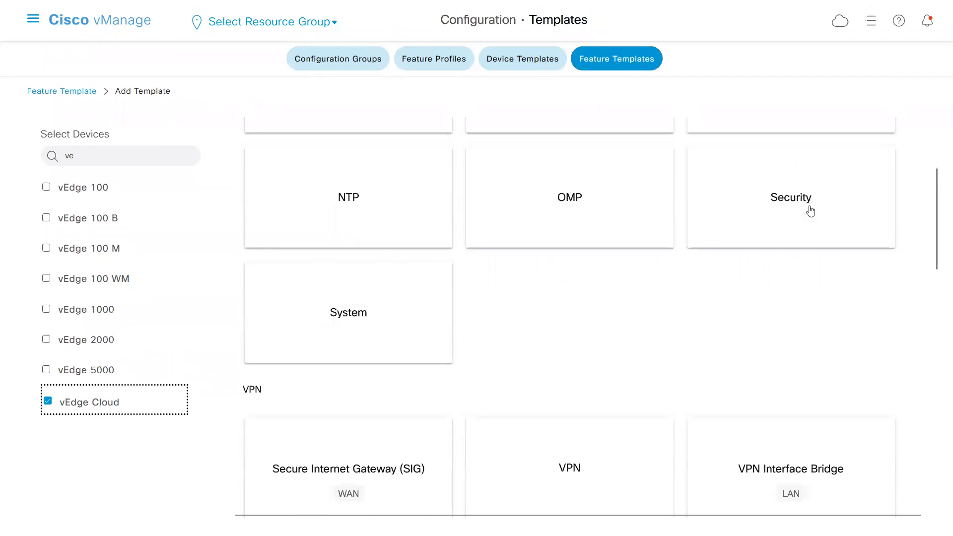
pyautogui.scroll(-2, 369, 325)
pyautogui.scroll(-3, 395, 349)
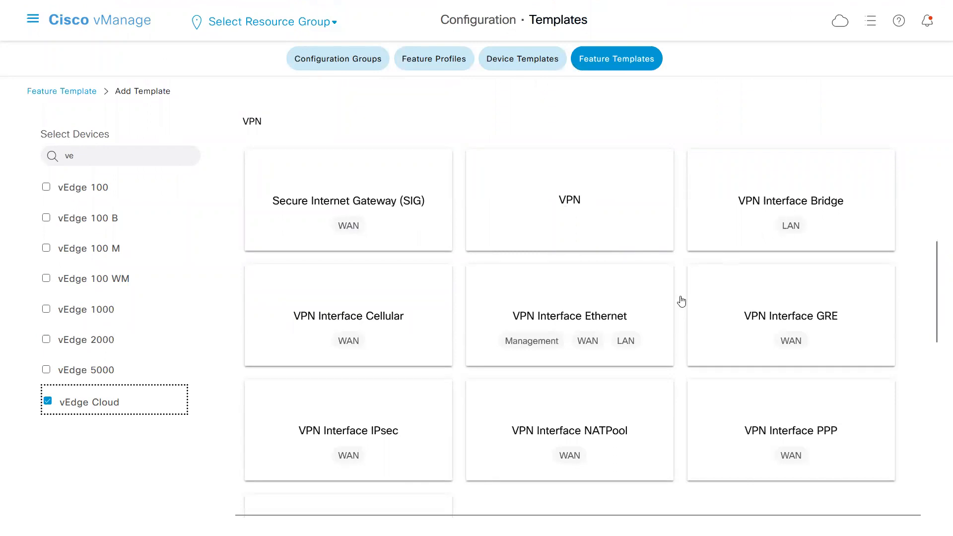
pyautogui.scroll(-2, 559, 326)
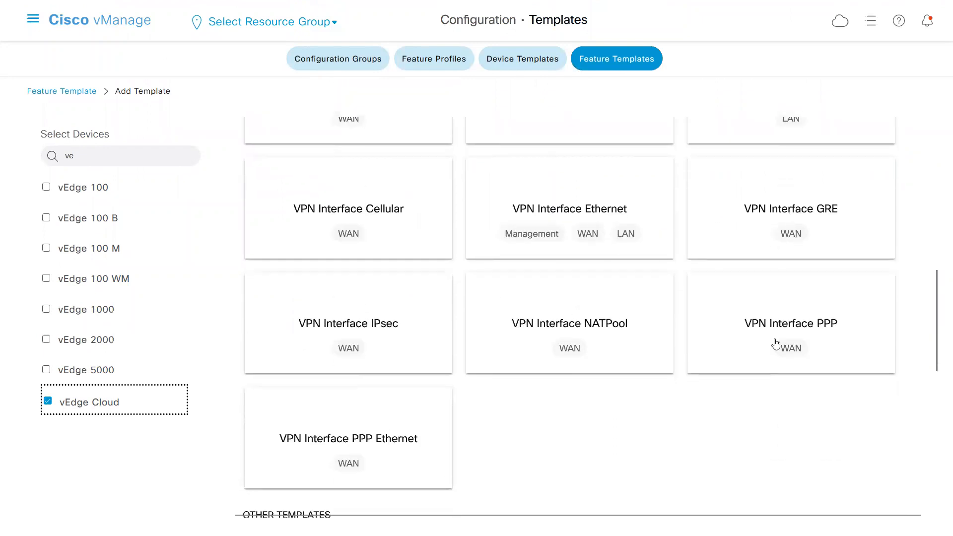
pyautogui.scroll(-1, 490, 355)
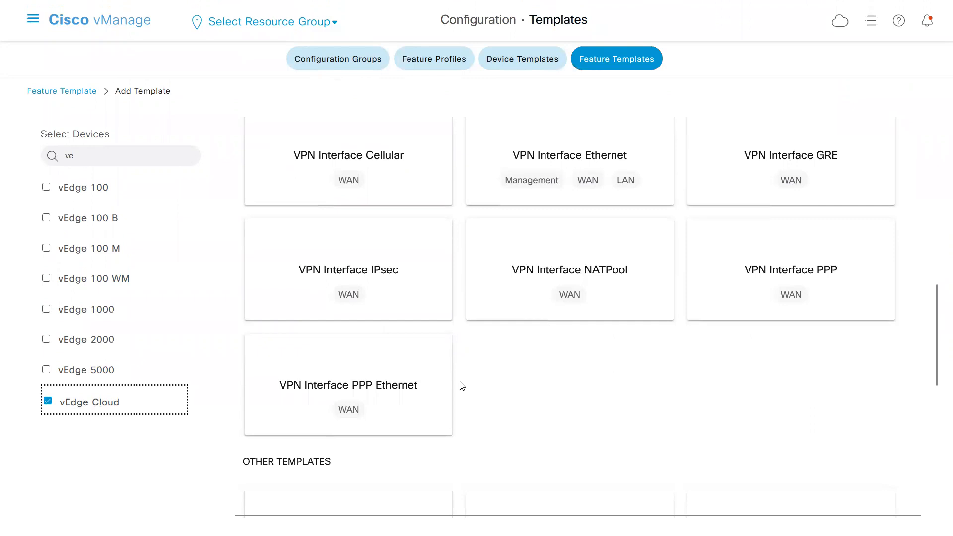
pyautogui.scroll(-4, 351, 386)
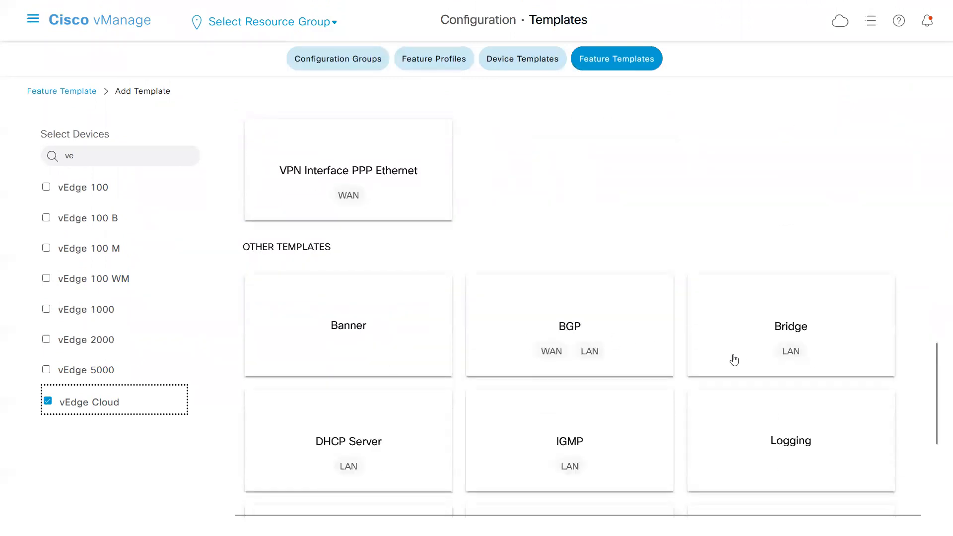
pyautogui.scroll(-2, 732, 359)
pyautogui.scroll(-2, 719, 375)
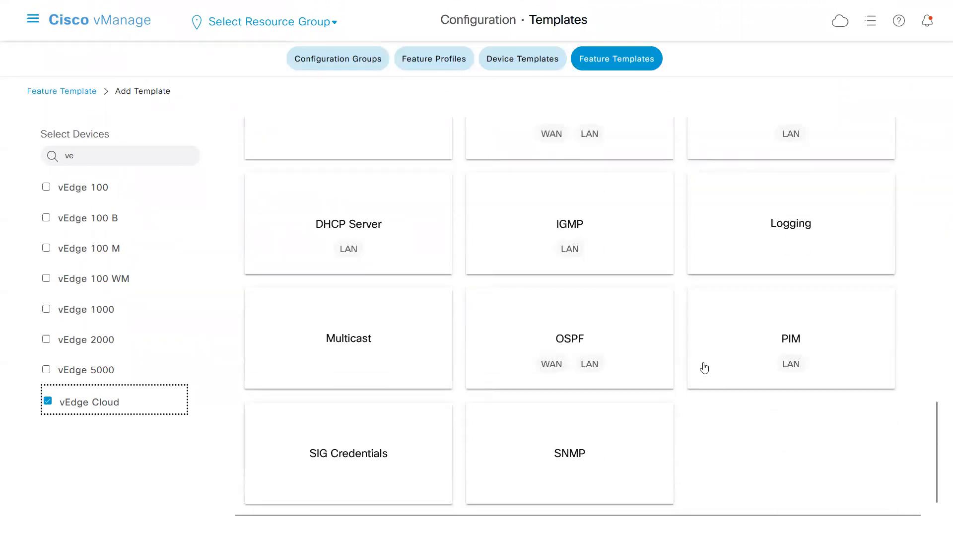
pyautogui.scroll(20, 600, 350)
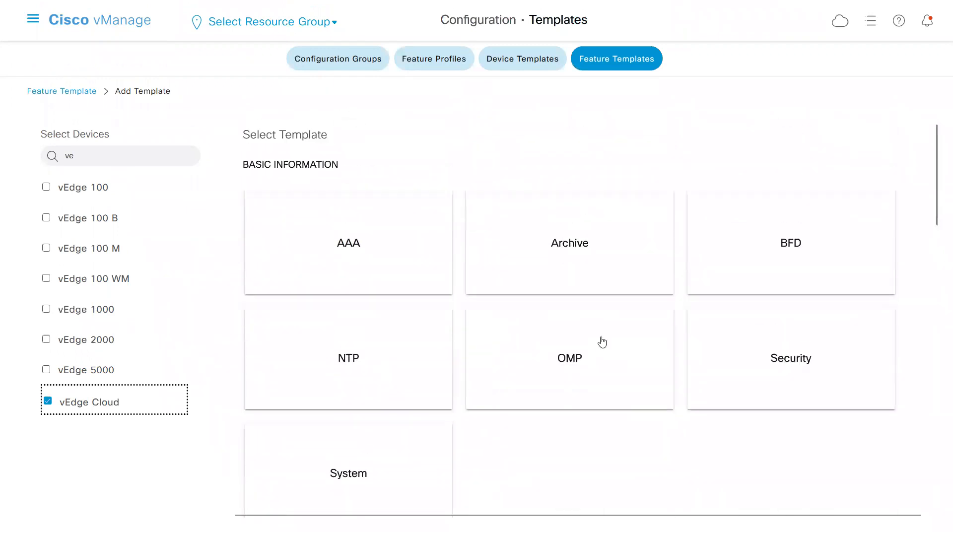
# Step: Create an AAA template for vEdge Cloud and enter a_aaa as both its template name and description
pyautogui.click(355, 248)
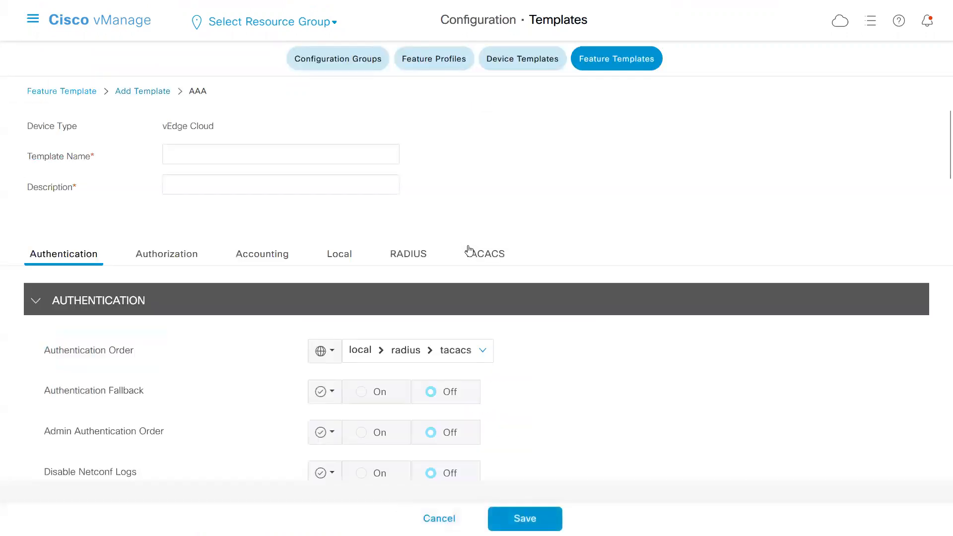
pyautogui.click(226, 155)
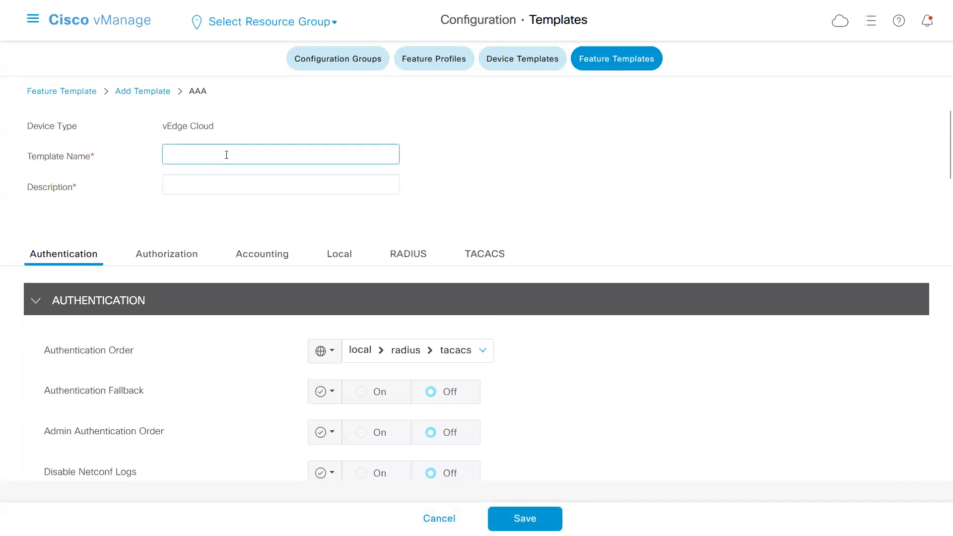
pyautogui.write('a_aaa')
pyautogui.hotkey('ctrl', 'a')
pyautogui.click(213, 183)
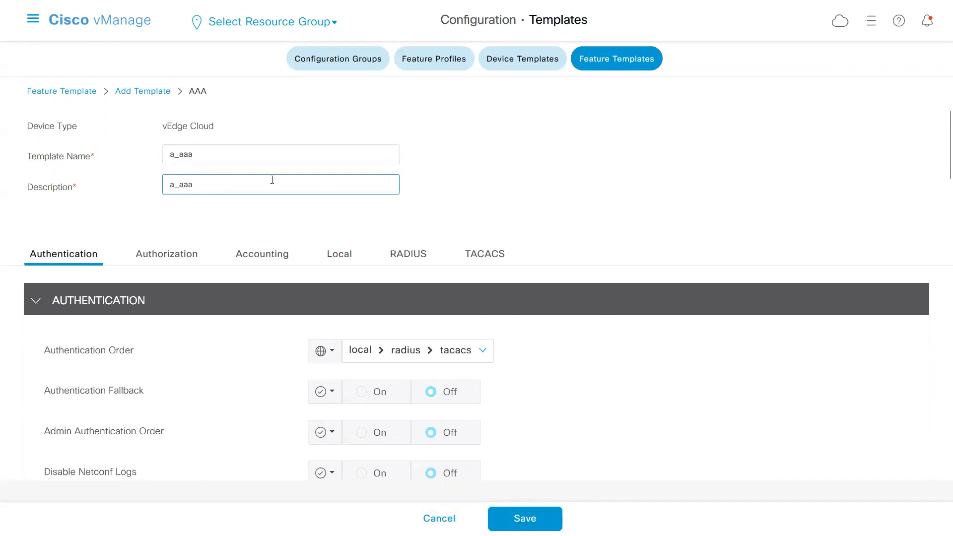
# Step: Move tacacs ahead of radius so that the authentication order is local, tacacs, radius
pyautogui.scroll(-1, 364, 190)
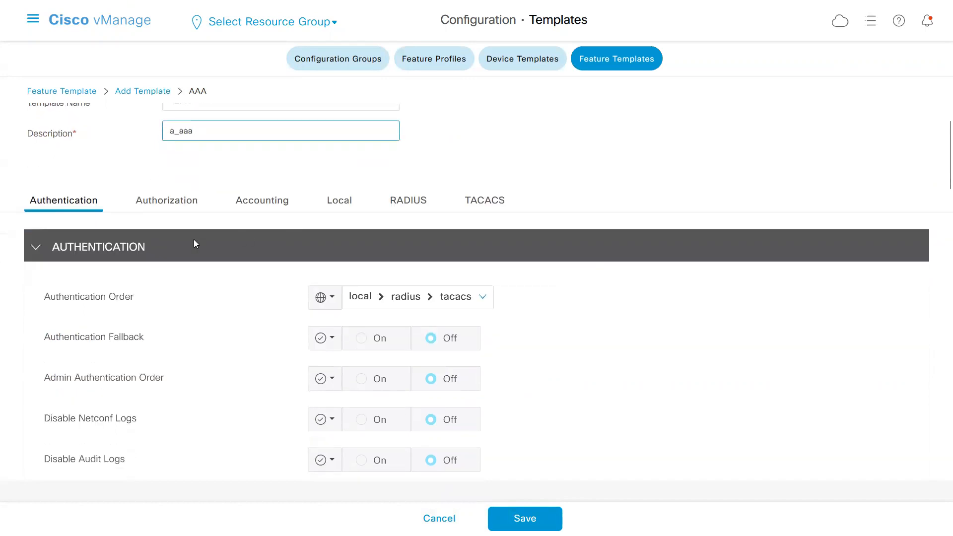
pyautogui.scroll(-1, 446, 253)
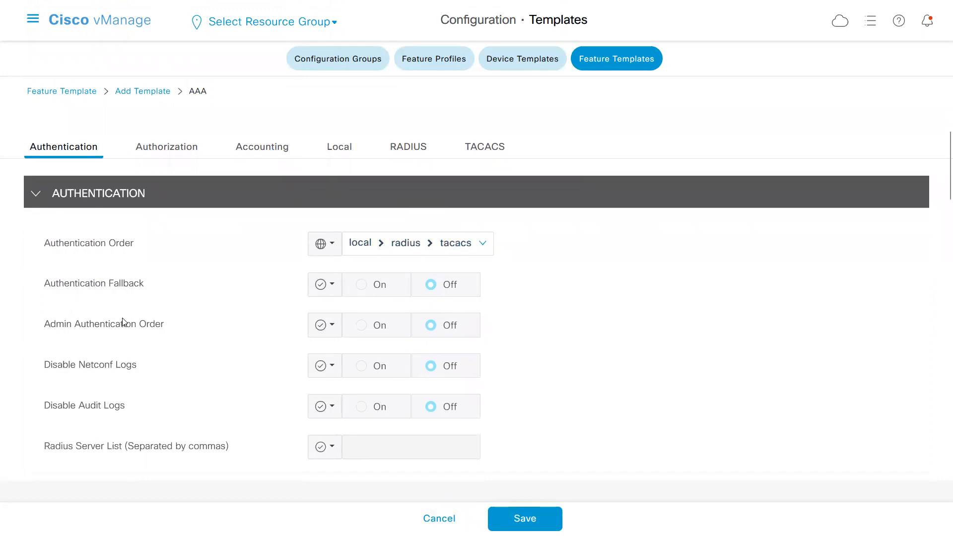
pyautogui.scroll(-2, 511, 367)
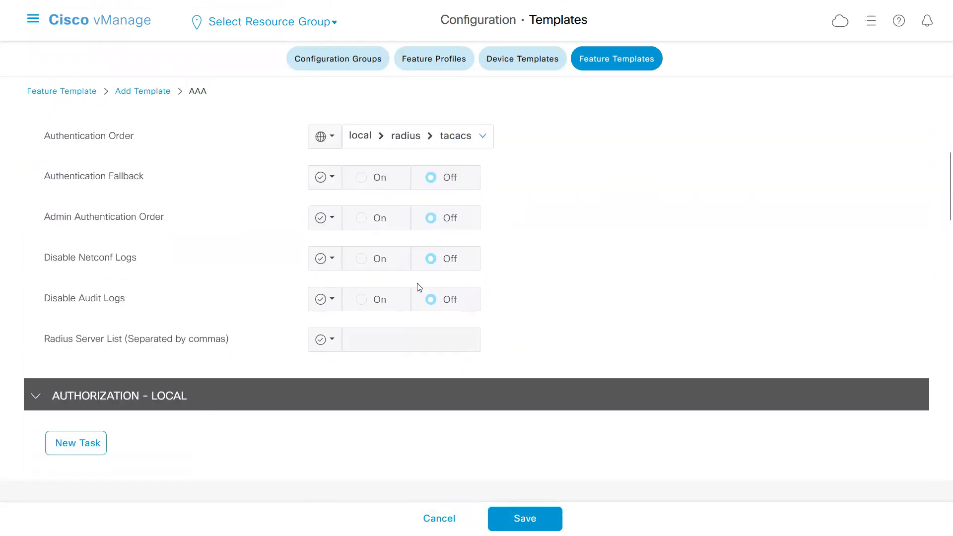
pyautogui.scroll(1, 216, 230)
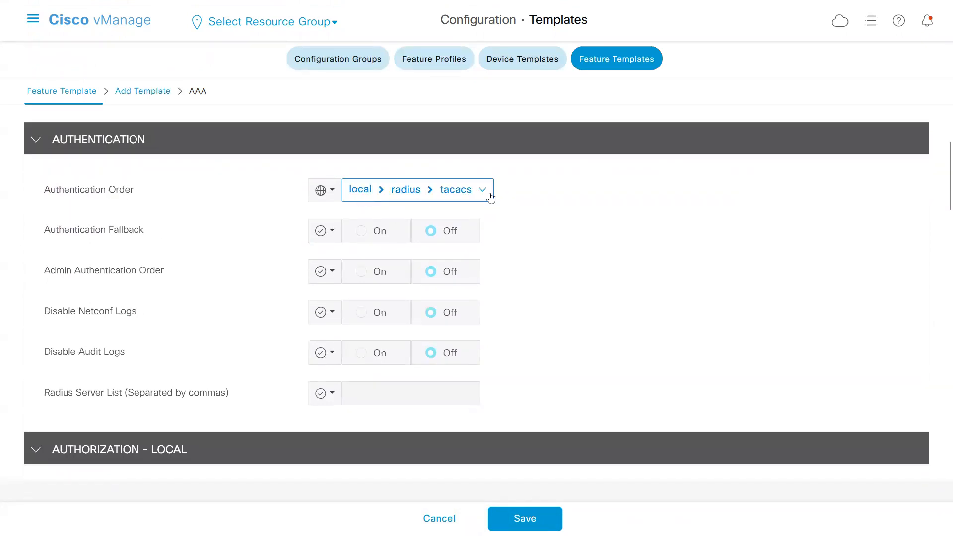
pyautogui.click(484, 191)
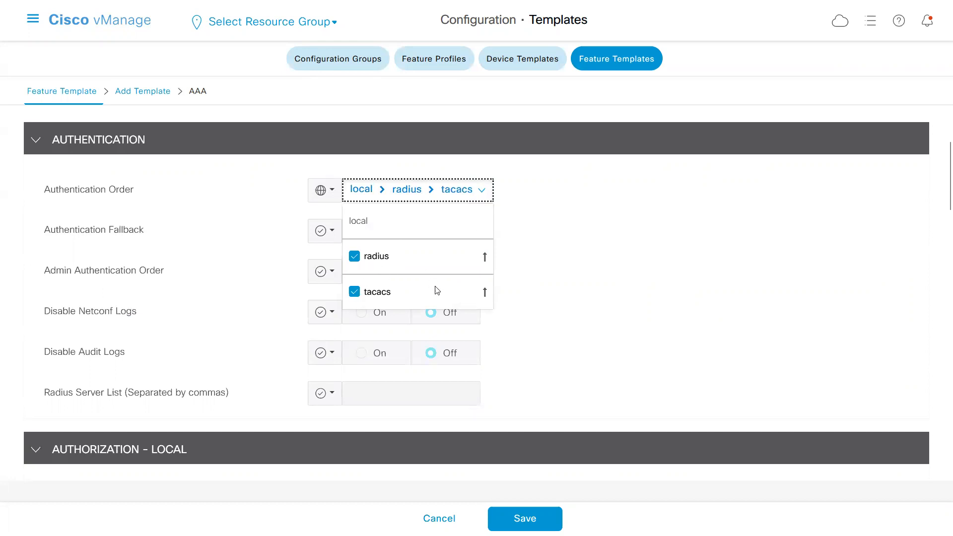
pyautogui.click(485, 293)
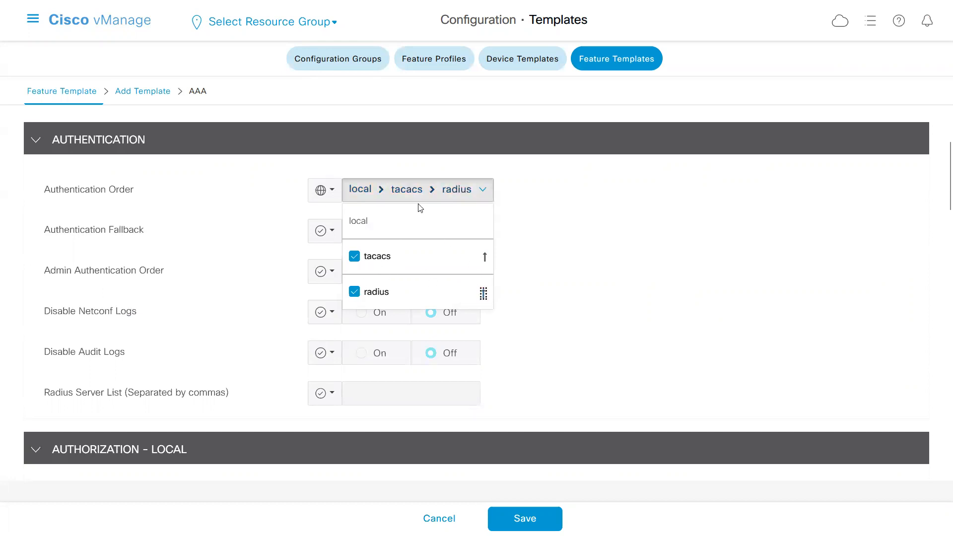
pyautogui.click(570, 222)
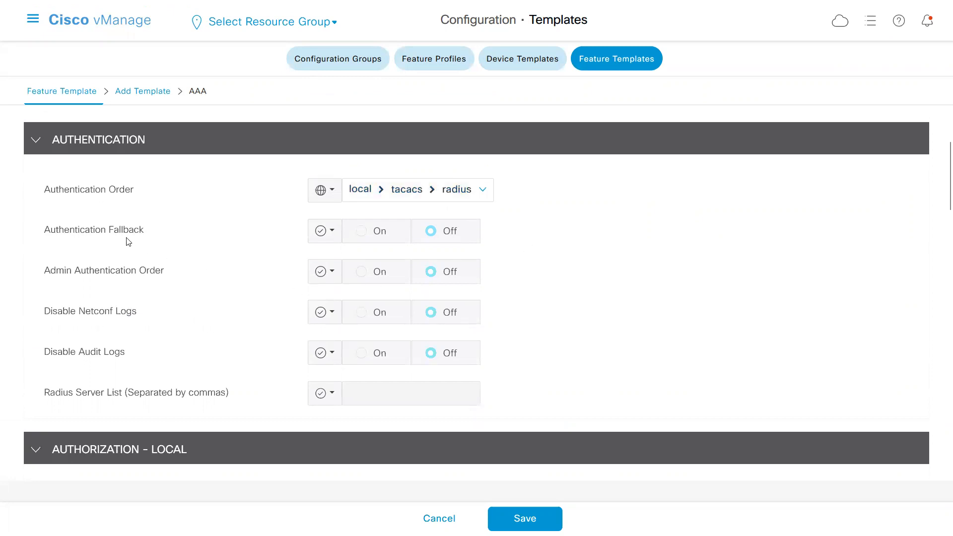
# Step: Switch Authentication Fallback to a global value, try it on, and set it to Off
pyautogui.click(327, 232)
pyautogui.click(337, 261)
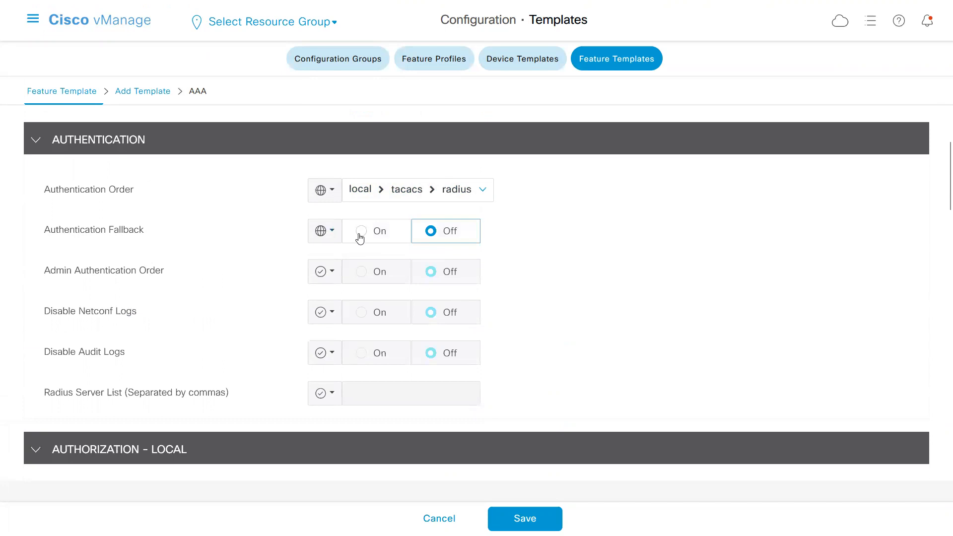
pyautogui.click(360, 239)
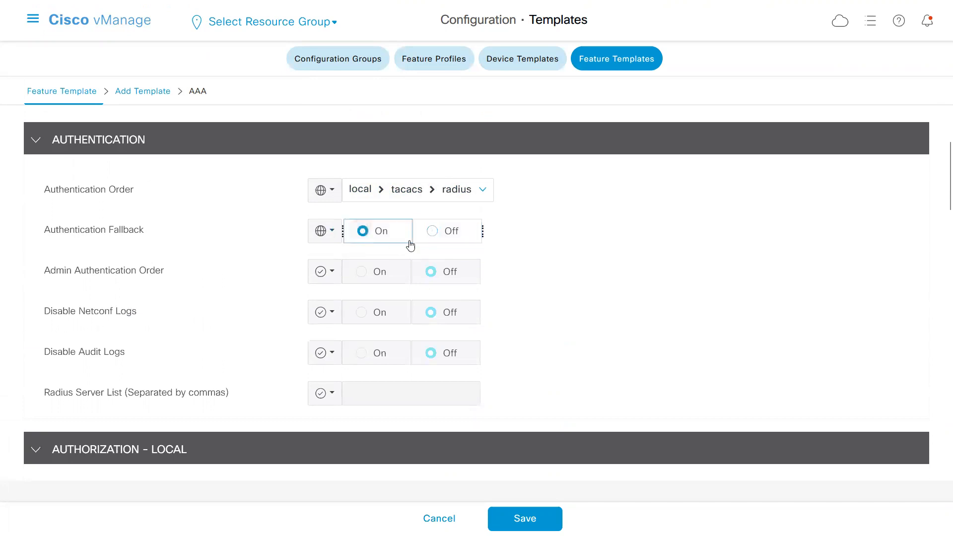
pyautogui.click(442, 244)
# Step: Start a new RADIUS server entry in the AAA template and enter 1.1.1.1 as its global address
pyautogui.scroll(-1, 113, 243)
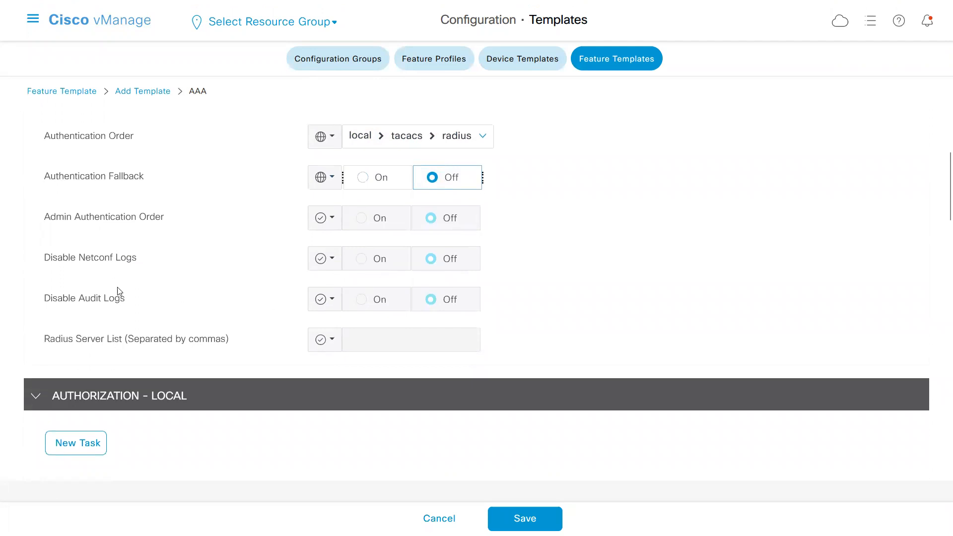
pyautogui.scroll(-4, 430, 293)
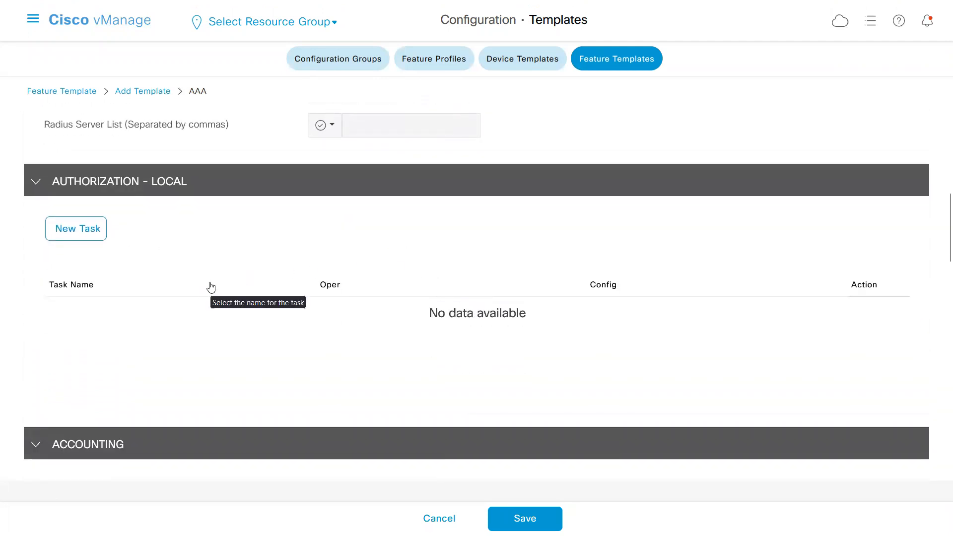
pyautogui.scroll(-5, 221, 268)
pyautogui.scroll(-3, 308, 264)
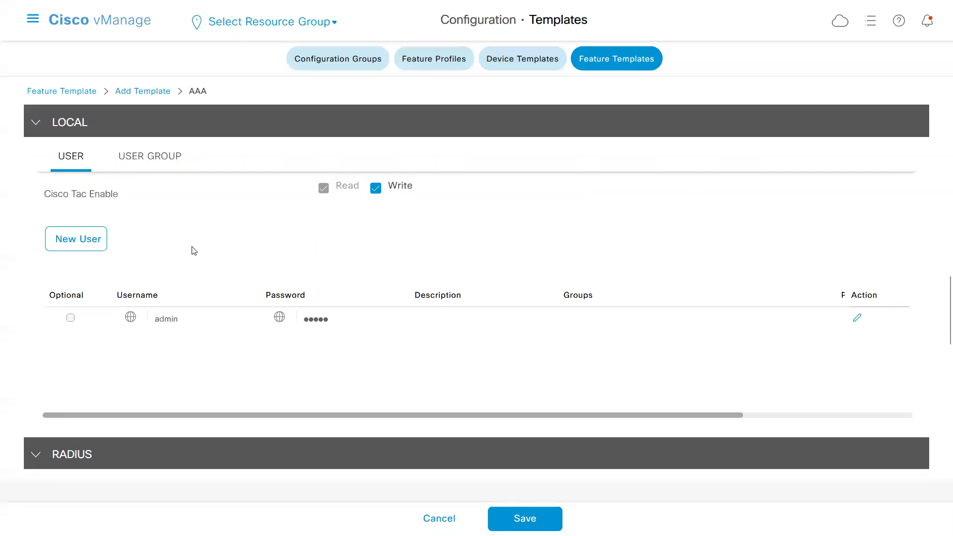
pyautogui.scroll(-5, 194, 251)
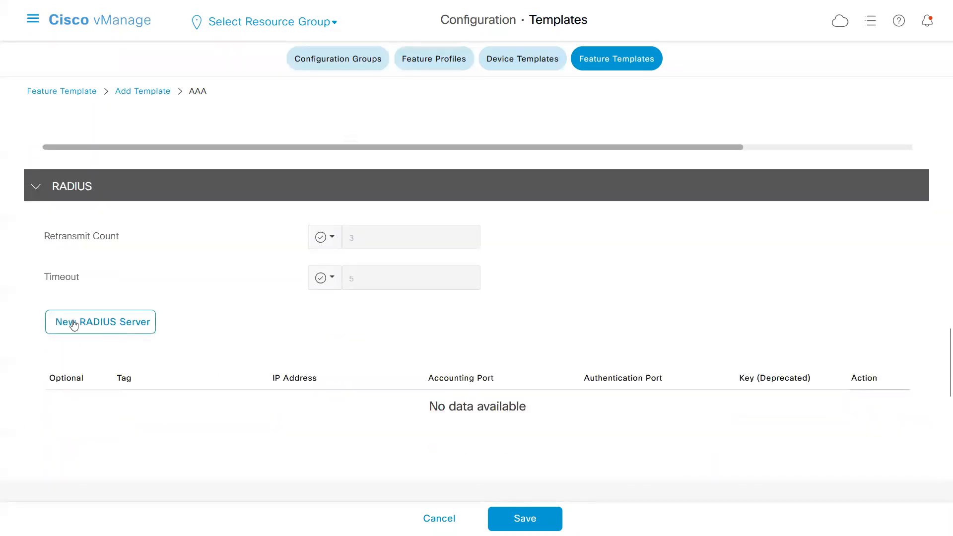
pyautogui.click(124, 324)
pyautogui.scroll(-2, 124, 323)
pyautogui.click(373, 282)
pyautogui.moveTo(378, 352); pyautogui.dragTo(320, 355)
pyautogui.click(366, 279)
pyautogui.write('1.1.1.1')
# Step: Look through the TACACS, RADIUS, Local and Authentication sections of the AAA template to review their settings
pyautogui.scroll(-10, 577, 319)
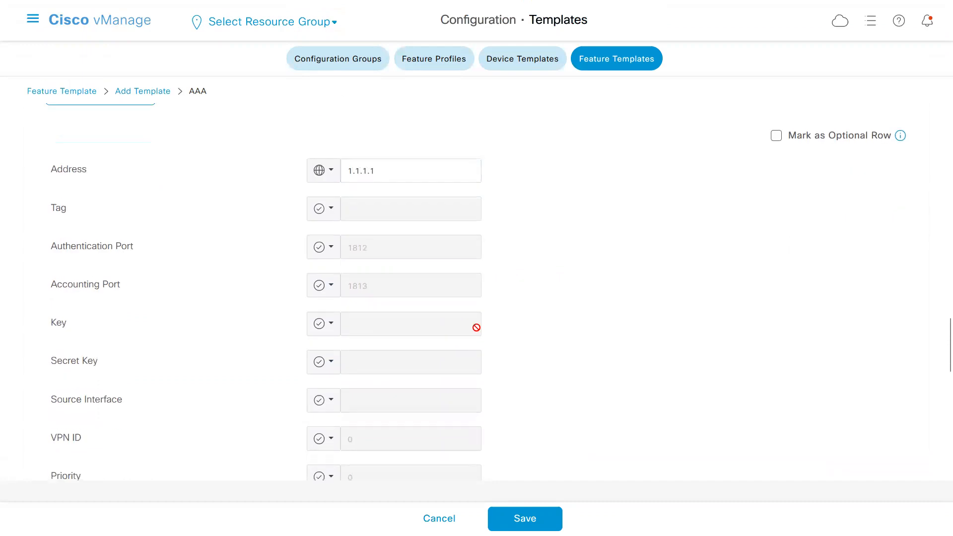
pyautogui.scroll(-3, 212, 326)
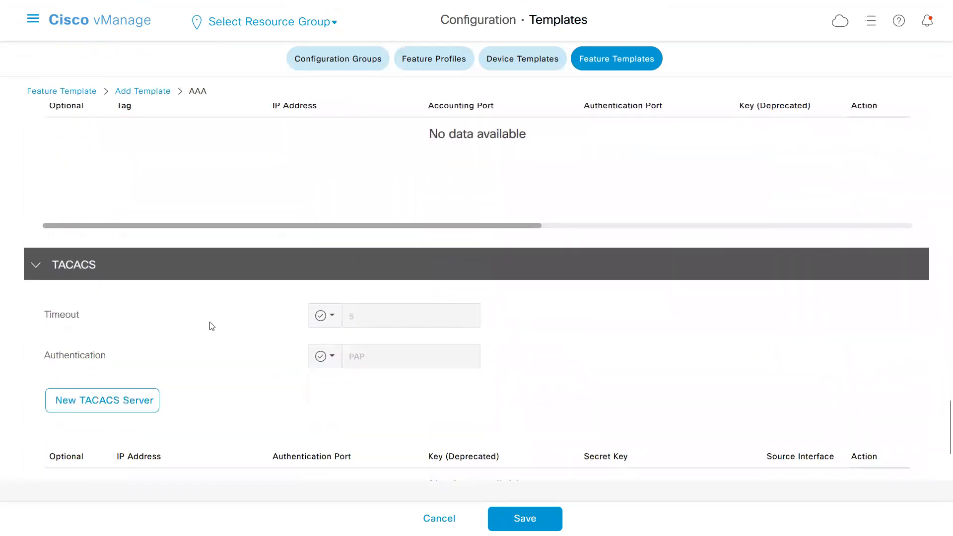
pyautogui.scroll(-2, 376, 346)
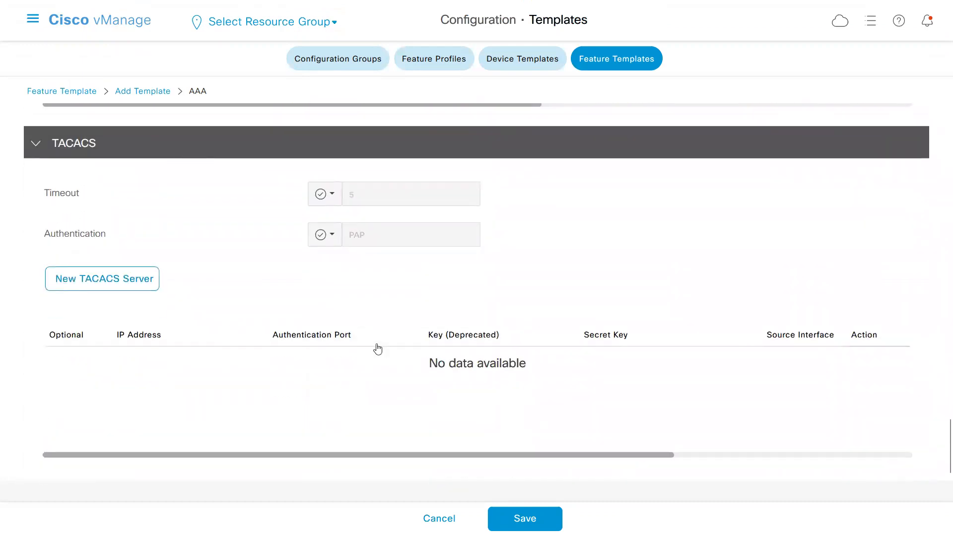
pyautogui.scroll(20, 380, 347)
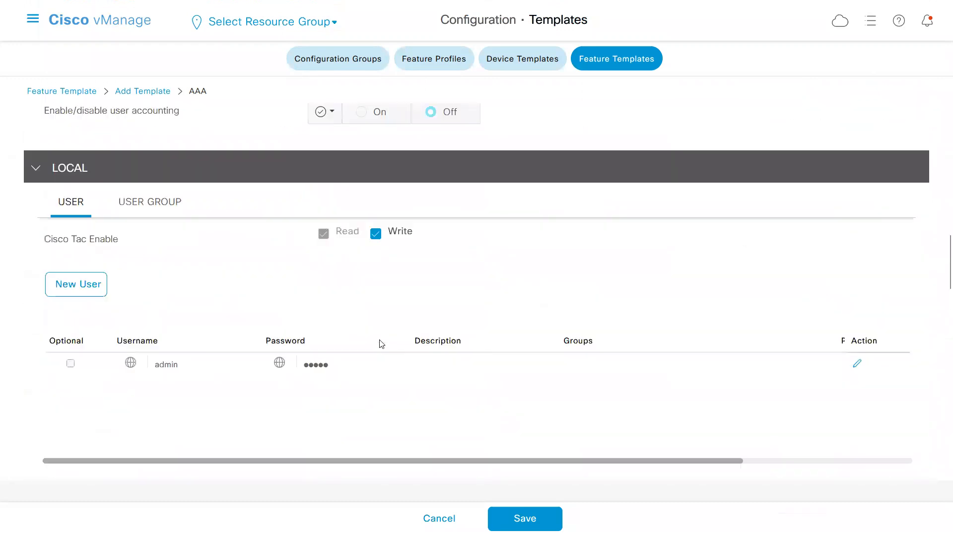
pyautogui.scroll(10, 430, 325)
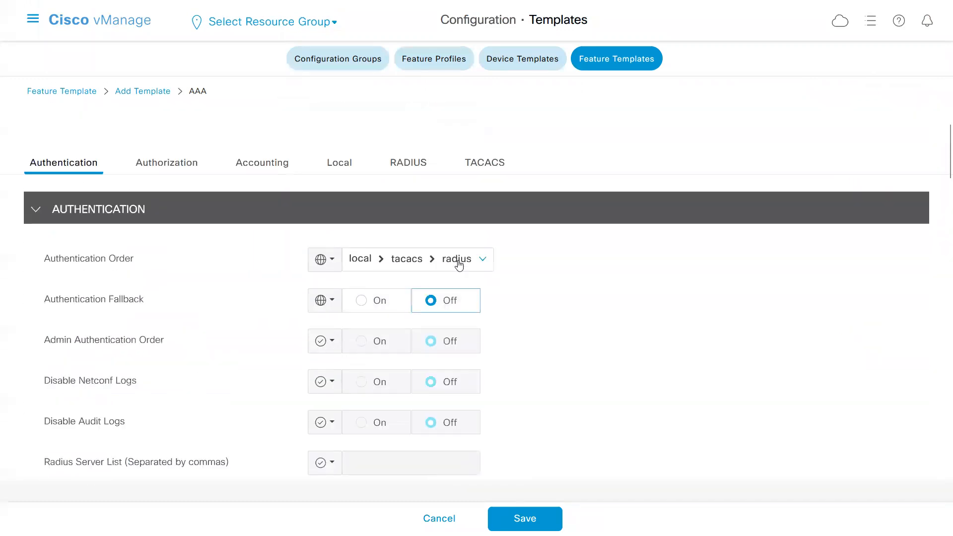
pyautogui.click(474, 254)
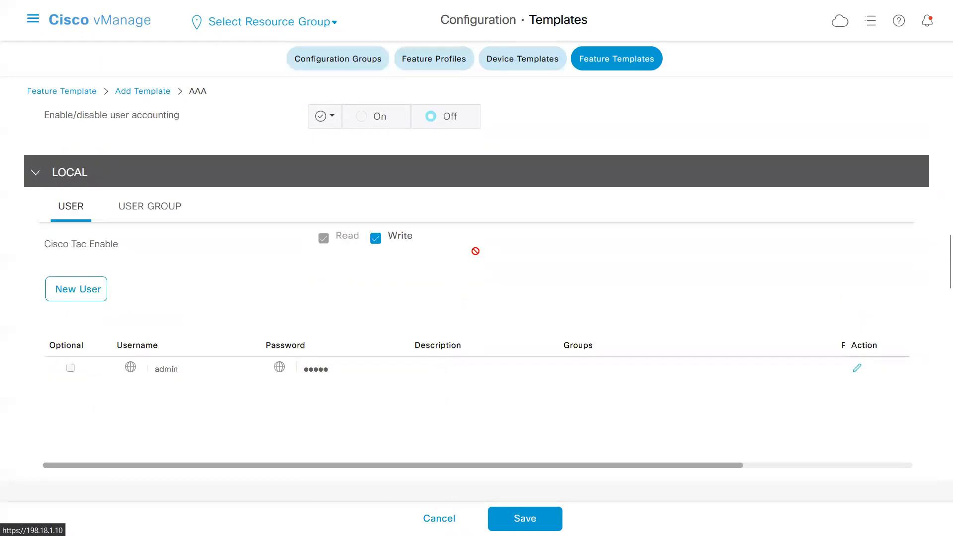
pyautogui.scroll(15, 483, 271)
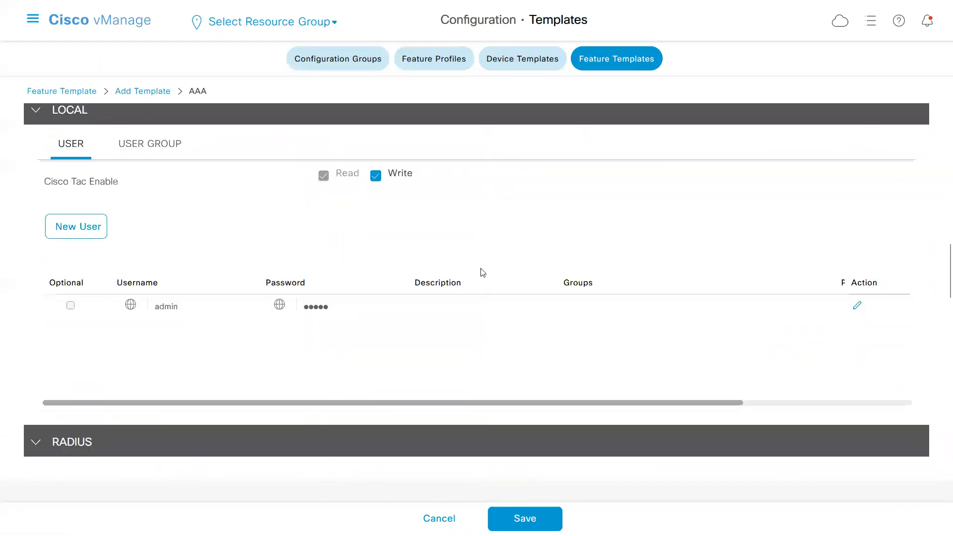
pyautogui.scroll(3, 444, 276)
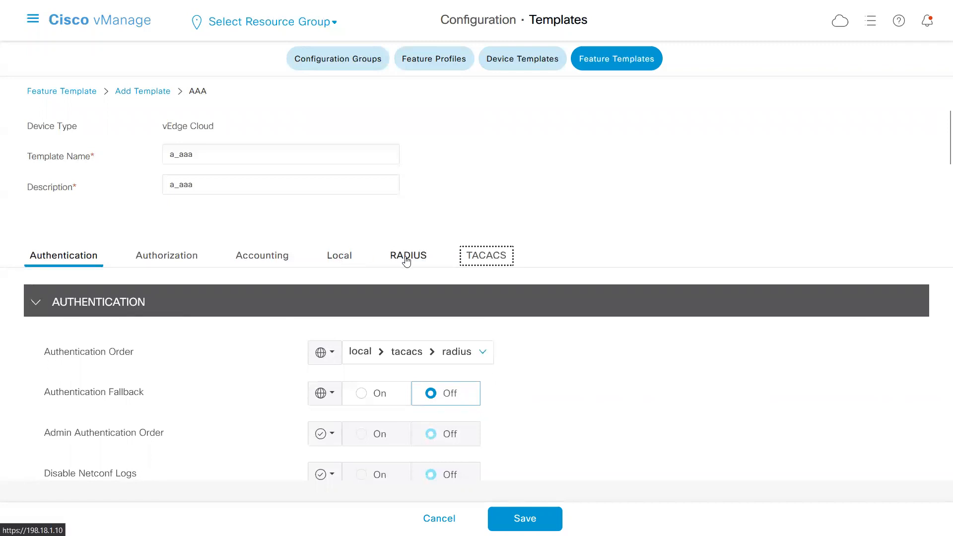
pyautogui.click(486, 260)
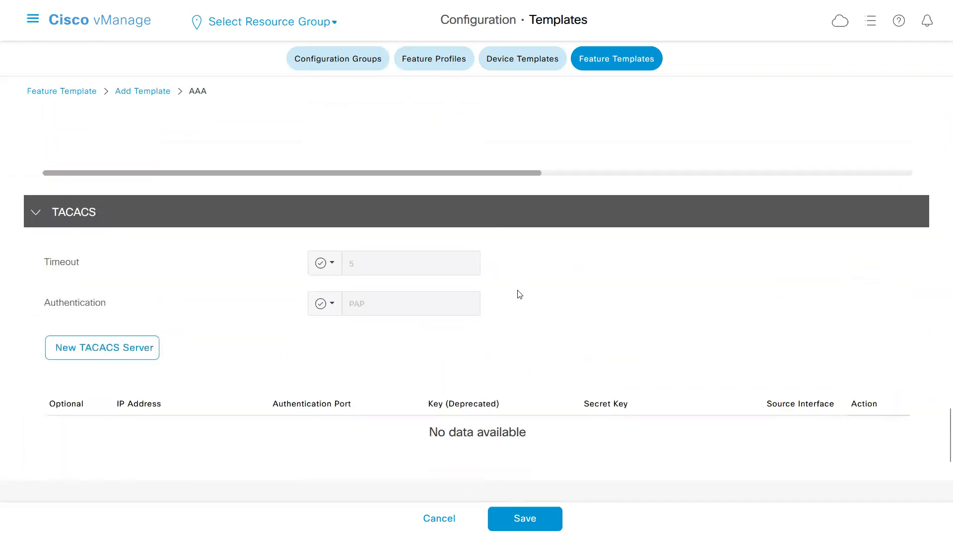
pyautogui.scroll(10, 520, 293)
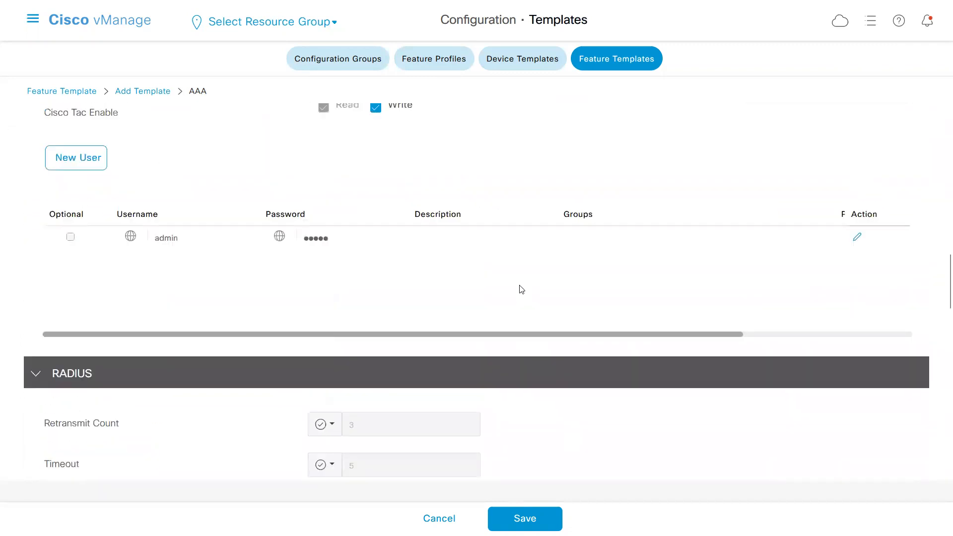
pyautogui.scroll(5, 521, 288)
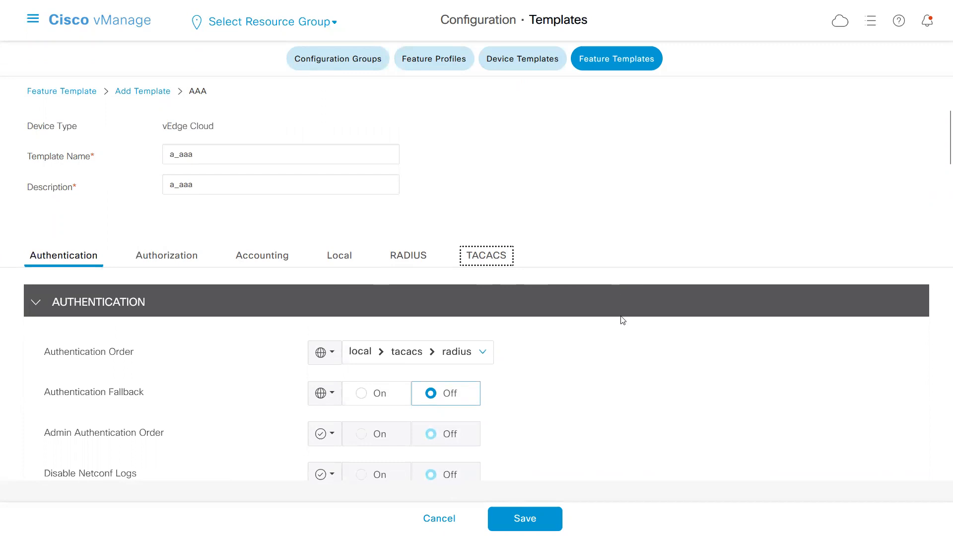
pyautogui.scroll(-10, 621, 308)
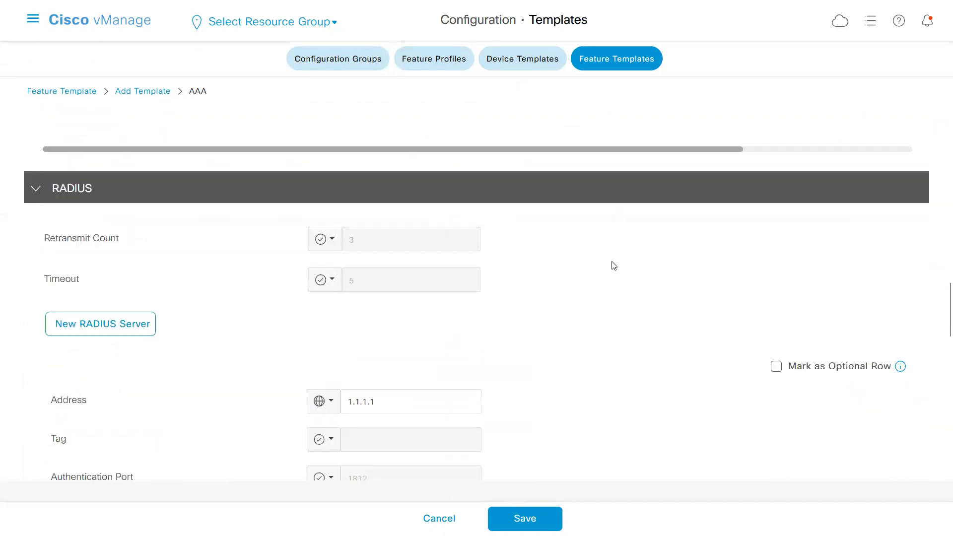
pyautogui.scroll(10, 614, 265)
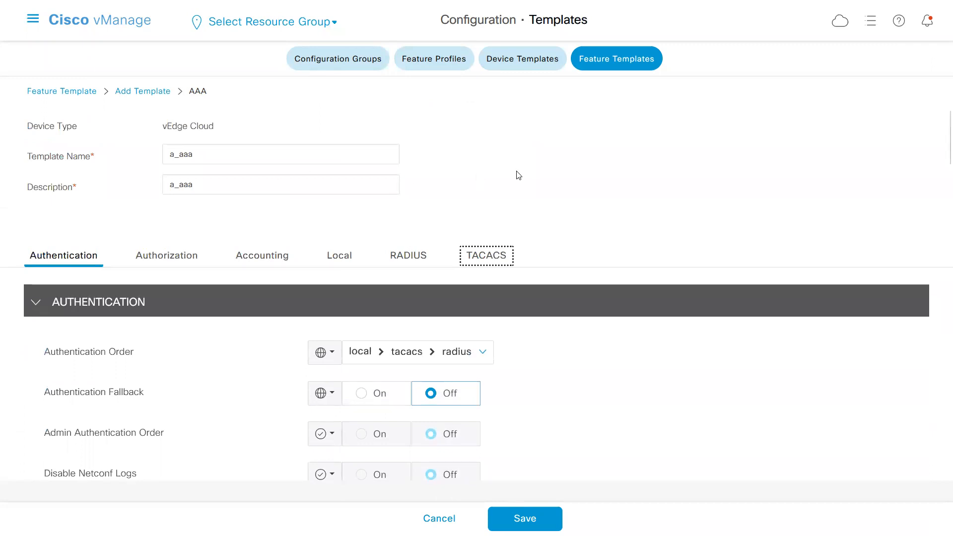
pyautogui.scroll(-5, 502, 223)
pyautogui.scroll(5, 467, 233)
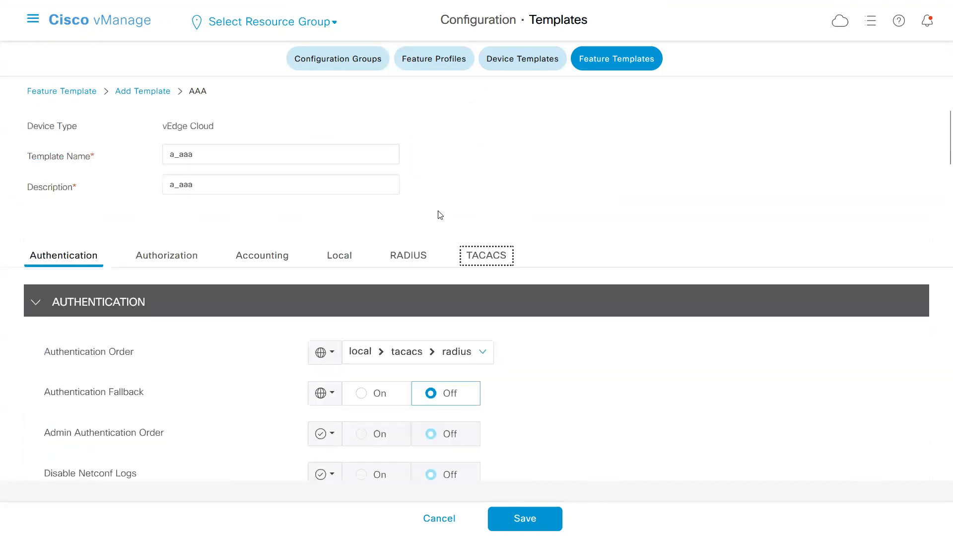
# Step: Rename the AAA template to a_aaa_site_10_40 and save it
pyautogui.click(209, 150)
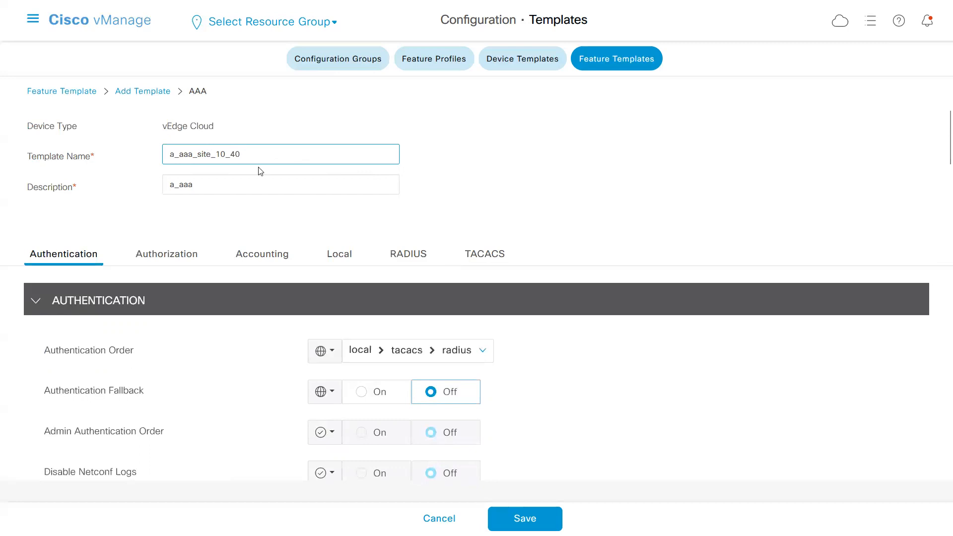
pyautogui.moveTo(248, 154); pyautogui.dragTo(203, 147)
pyautogui.scroll(-4, 530, 200)
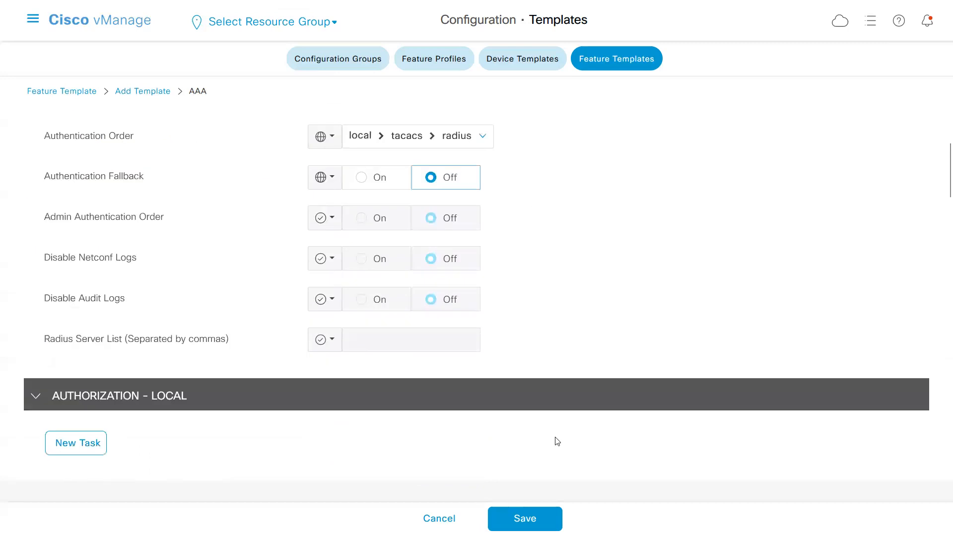
pyautogui.click(496, 514)
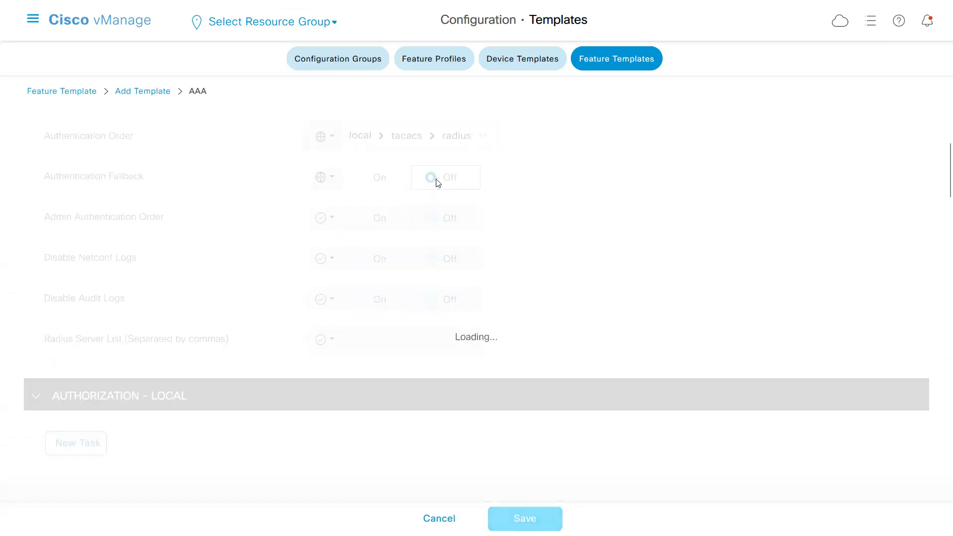
# Step: Search the feature templates for a_ and check the saved AAA template's description, device model, resource group and last update
pyautogui.click(355, 148)
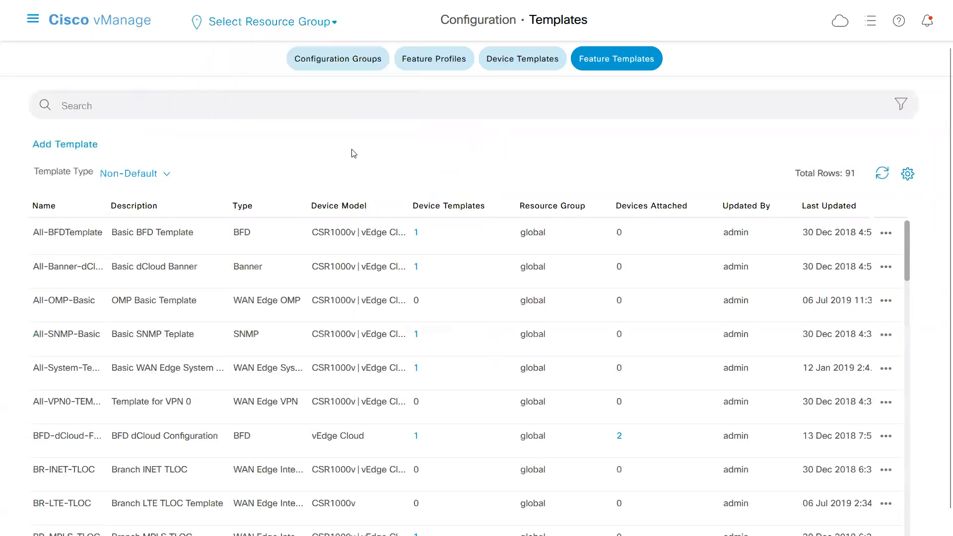
pyautogui.write('a_')
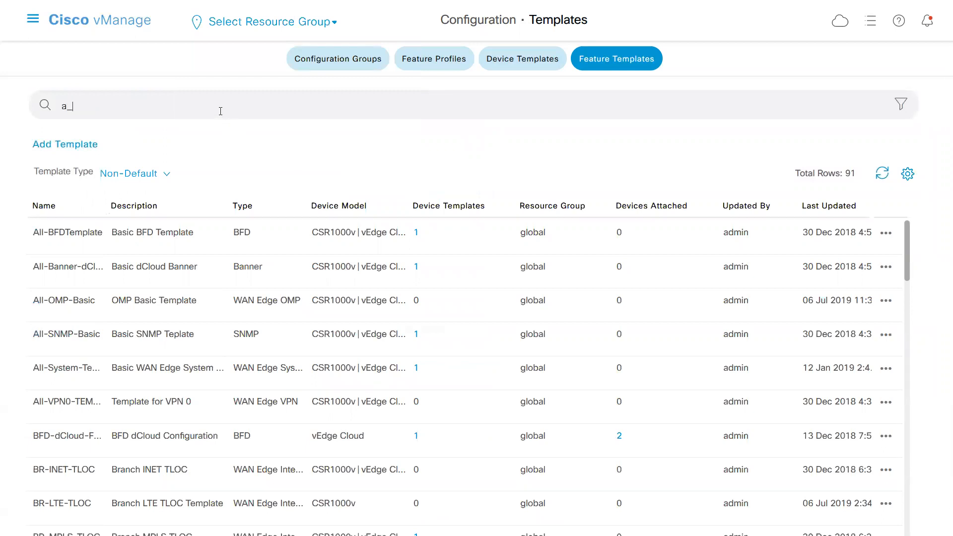
pyautogui.press('Return')
pyautogui.moveTo(34, 237); pyautogui.dragTo(393, 231)
pyautogui.moveTo(527, 229); pyautogui.dragTo(576, 236)
pyautogui.click(816, 238)
pyautogui.doubleClick(816, 238)
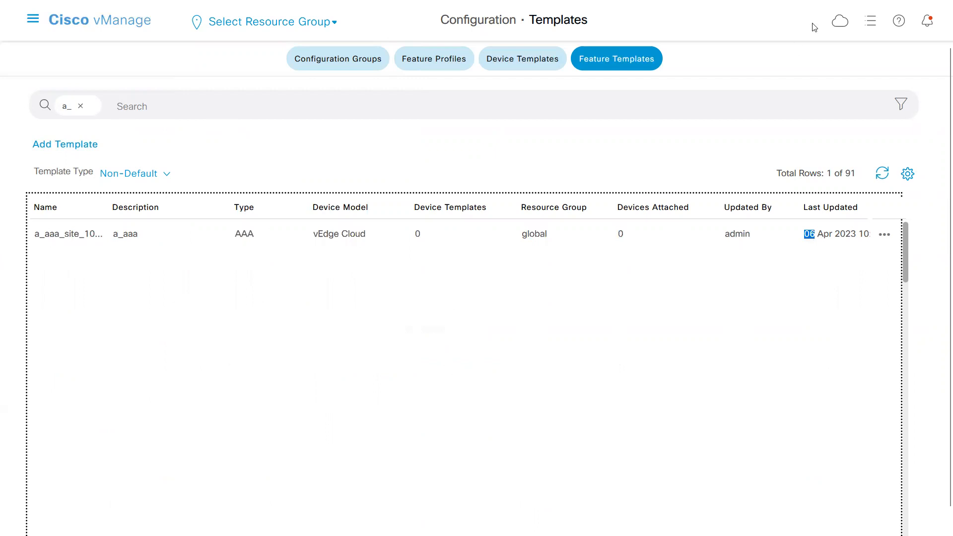
pyautogui.moveTo(859, 6)
pyautogui.click(886, 17)
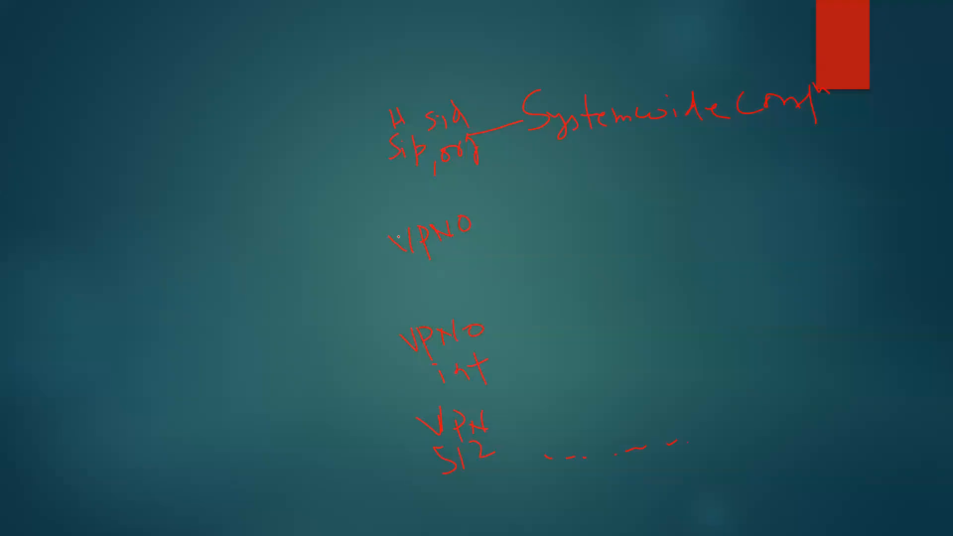
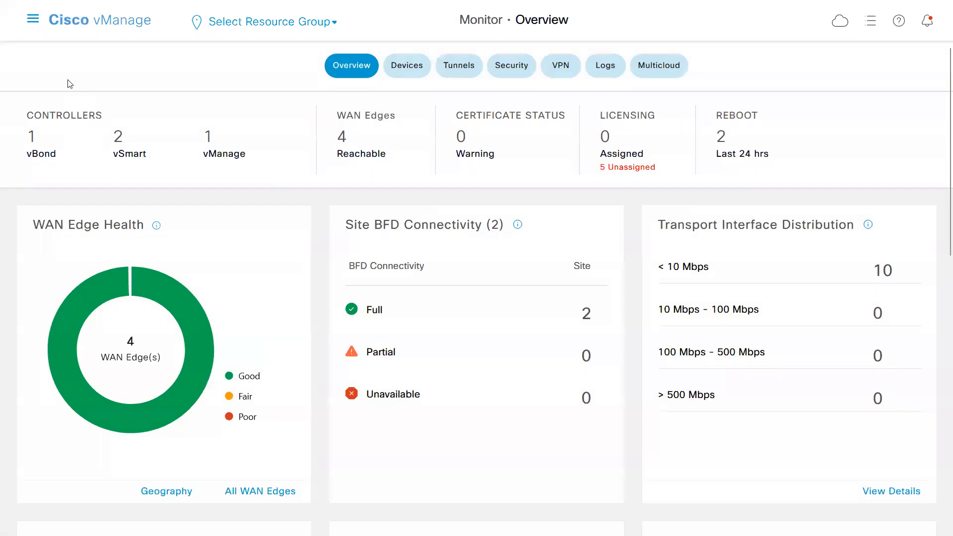
# Step: Go to the Network Design configuration page and start creating a network design
pyautogui.click(33, 19)
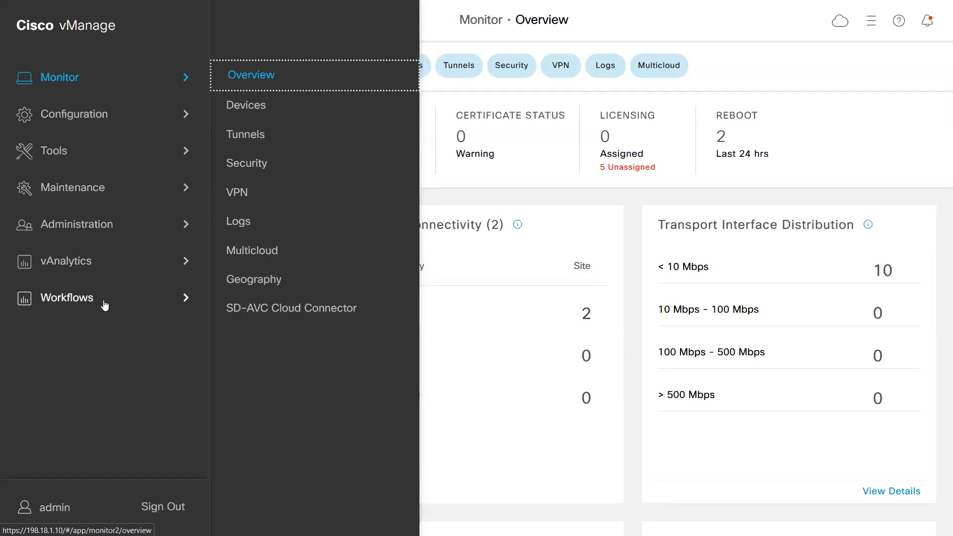
pyautogui.click(88, 308)
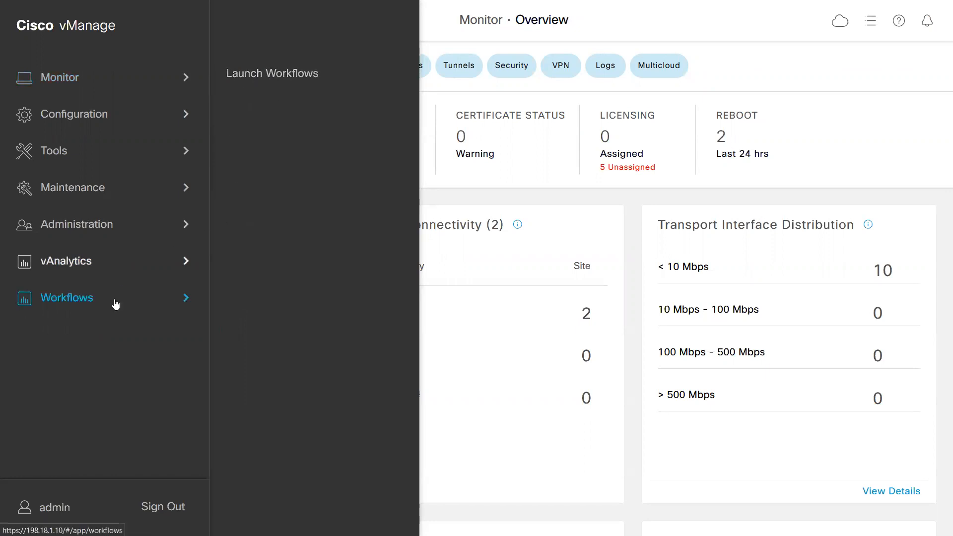
pyautogui.click(61, 79)
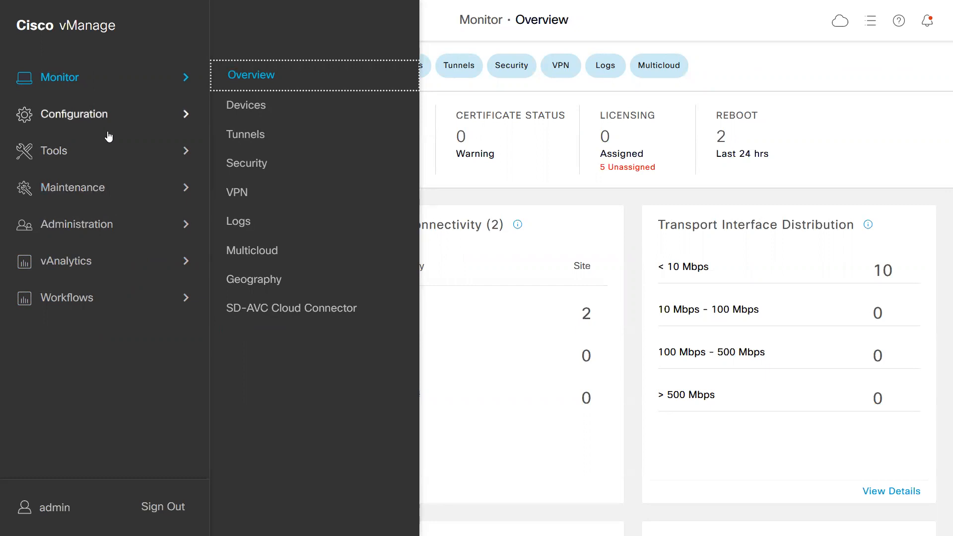
pyautogui.click(184, 117)
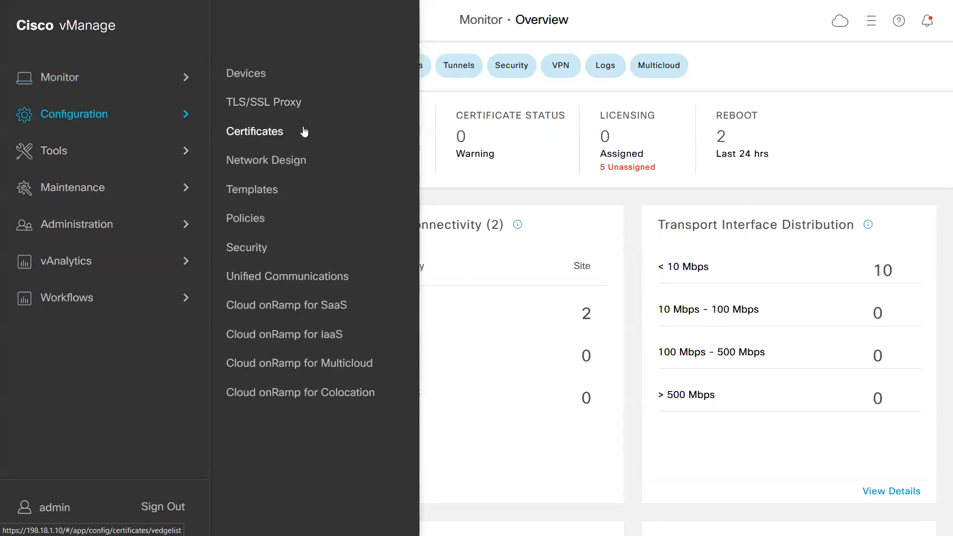
pyautogui.click(288, 160)
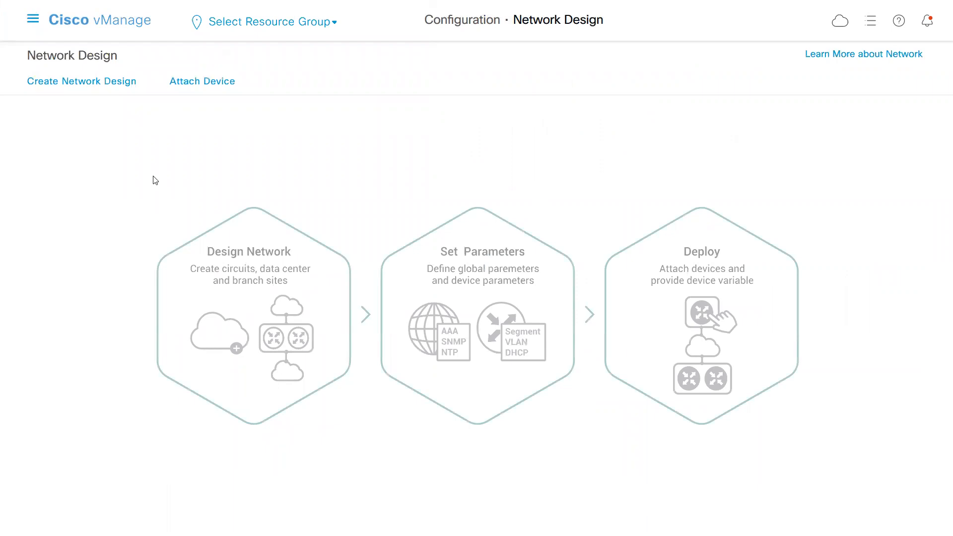
pyautogui.click(98, 82)
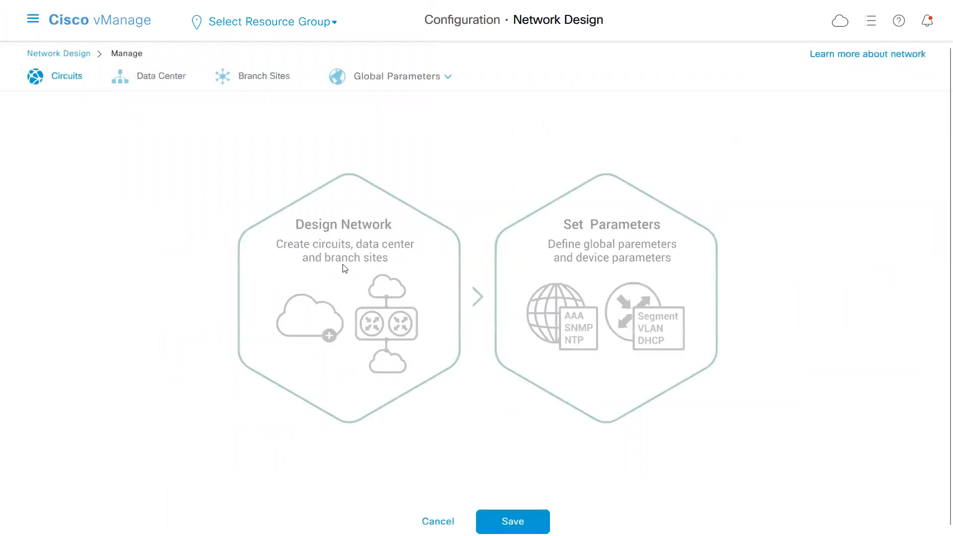
# Step: Add a private circuit with the color biz-internet to the network design
pyautogui.click(147, 78)
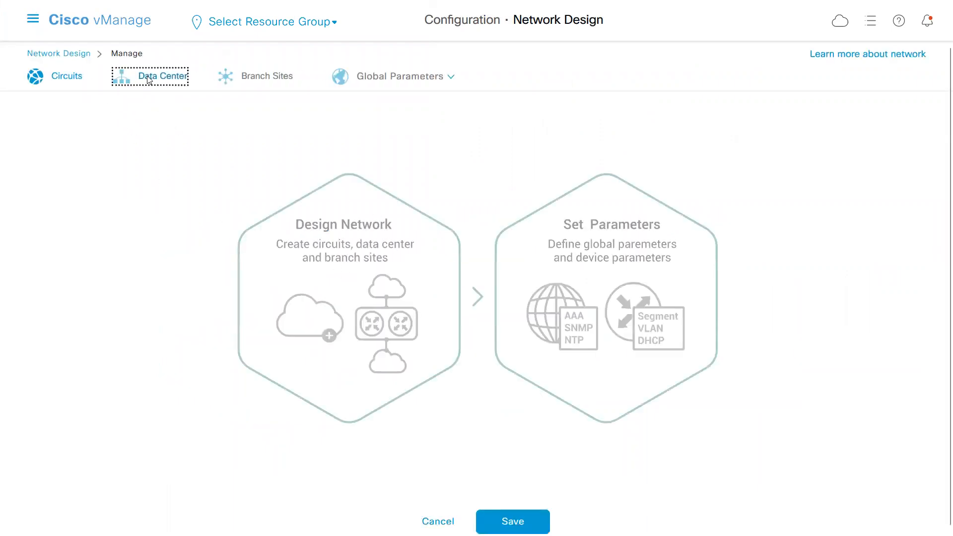
pyautogui.click(60, 83)
pyautogui.click(514, 84)
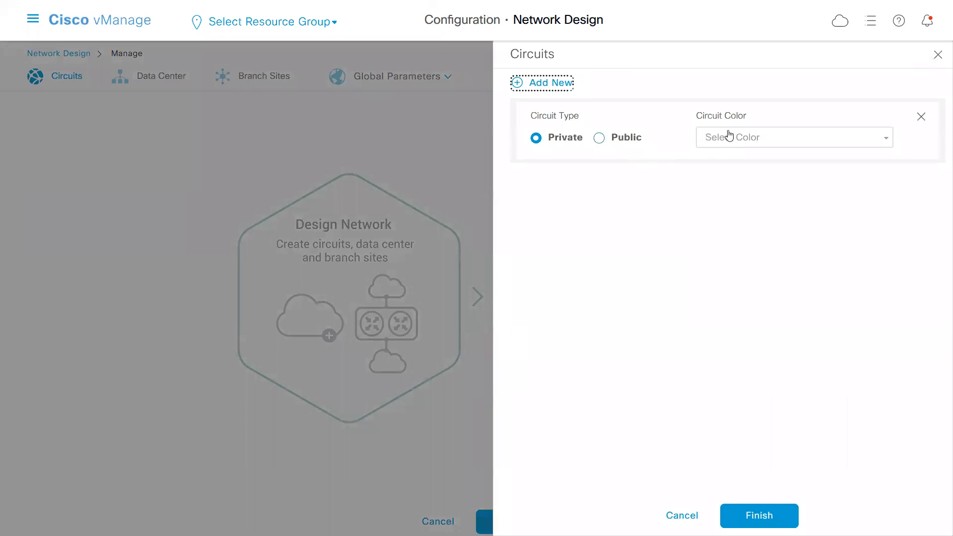
pyautogui.click(761, 139)
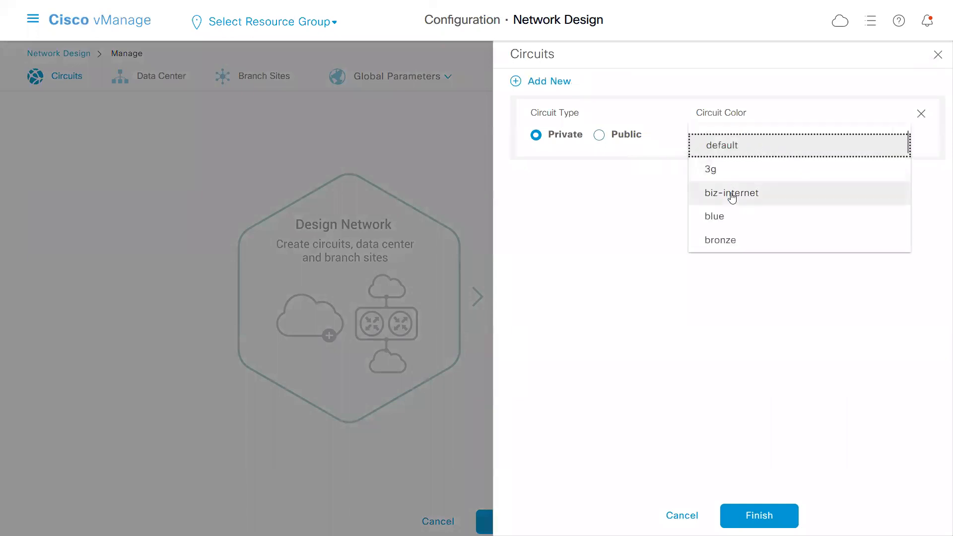
pyautogui.click(732, 193)
pyautogui.click(759, 516)
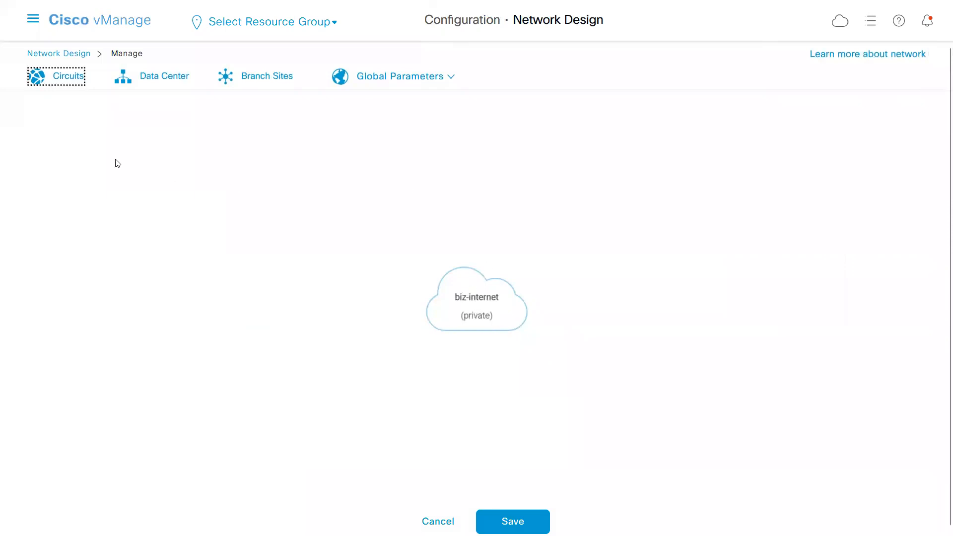
# Step: Reopen the circuits for editing and try to switch the biz-internet circuit's type to Public and change its color
pyautogui.click(60, 79)
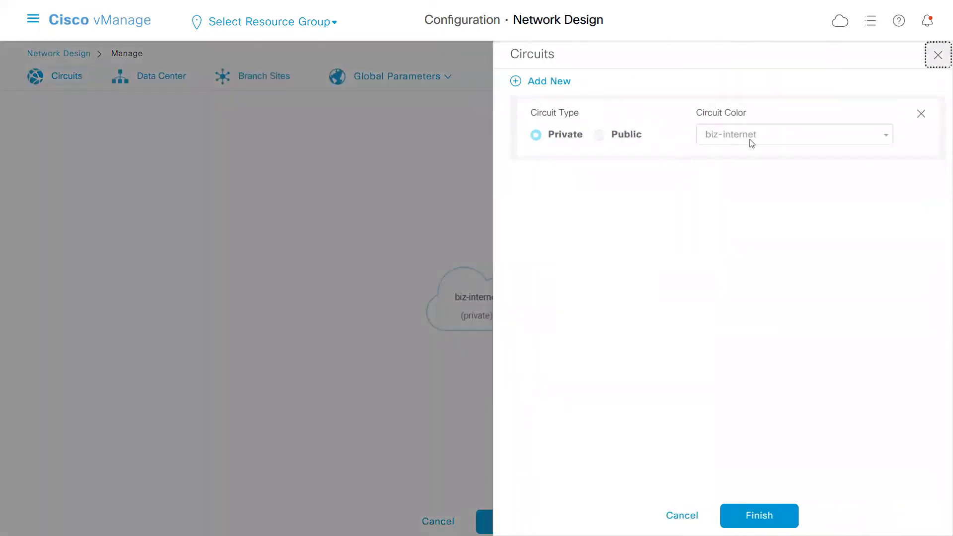
pyautogui.click(599, 141)
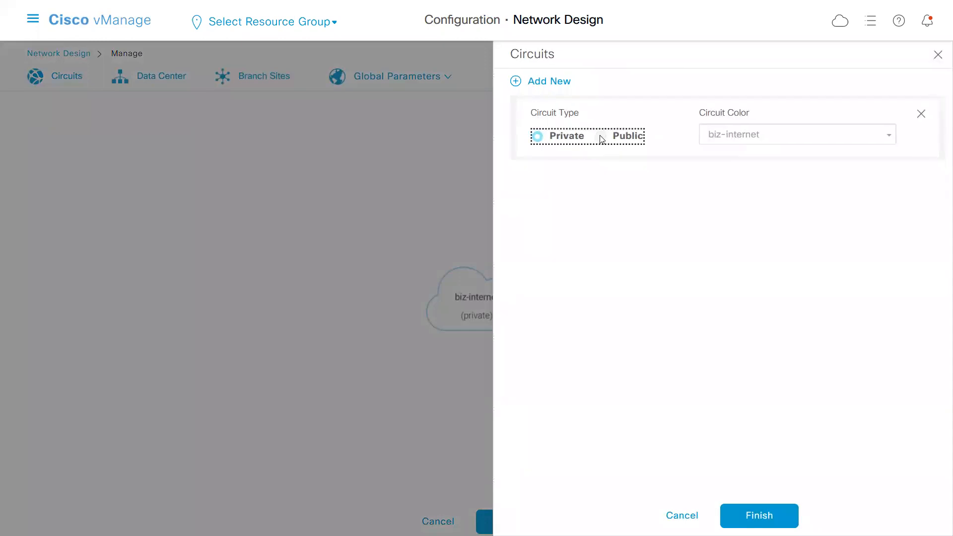
pyautogui.doubleClick(860, 134)
pyautogui.click(810, 155)
# Step: Add a second private circuit with the color mpls to the network design
pyautogui.click(549, 89)
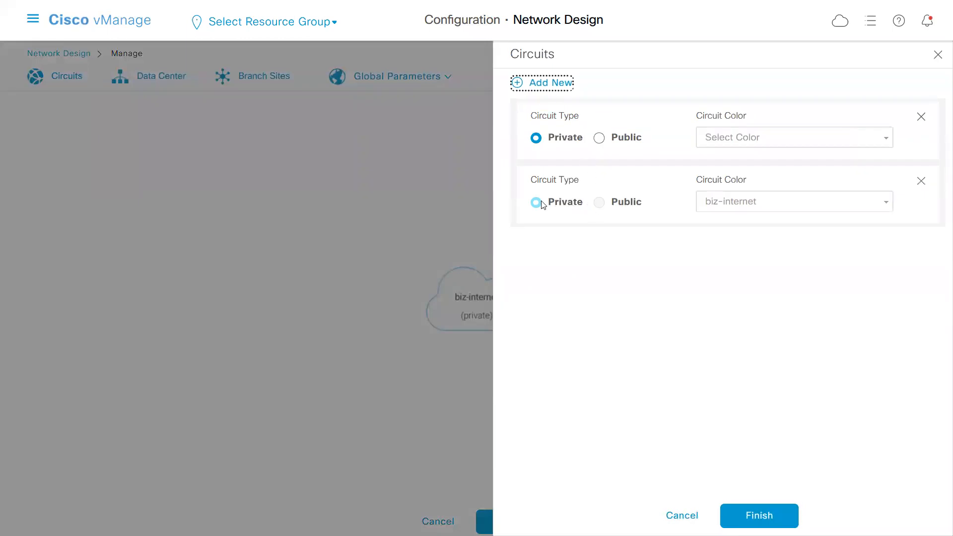
pyautogui.click(599, 211)
pyautogui.click(767, 135)
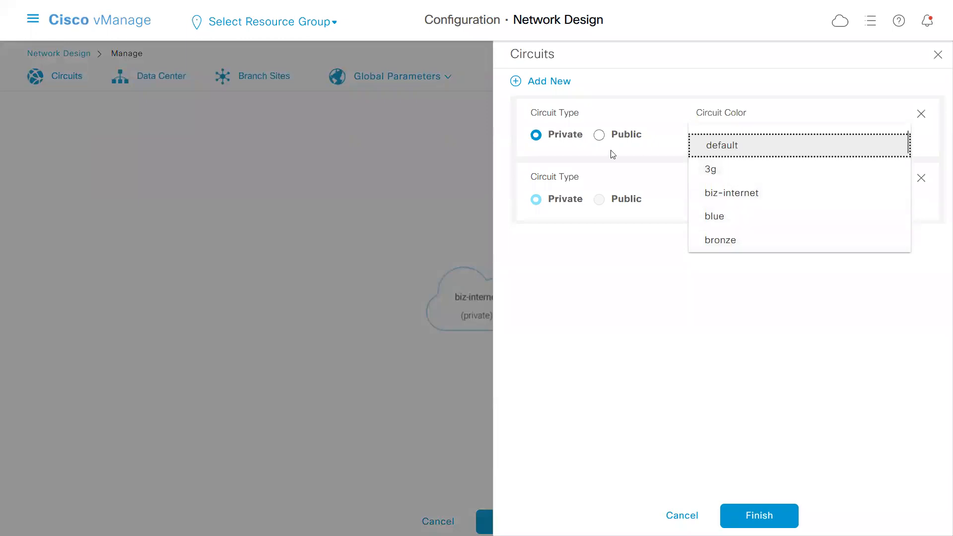
pyautogui.click(773, 160)
pyautogui.click(762, 141)
pyautogui.scroll(-6, 775, 180)
pyautogui.scroll(3, 767, 192)
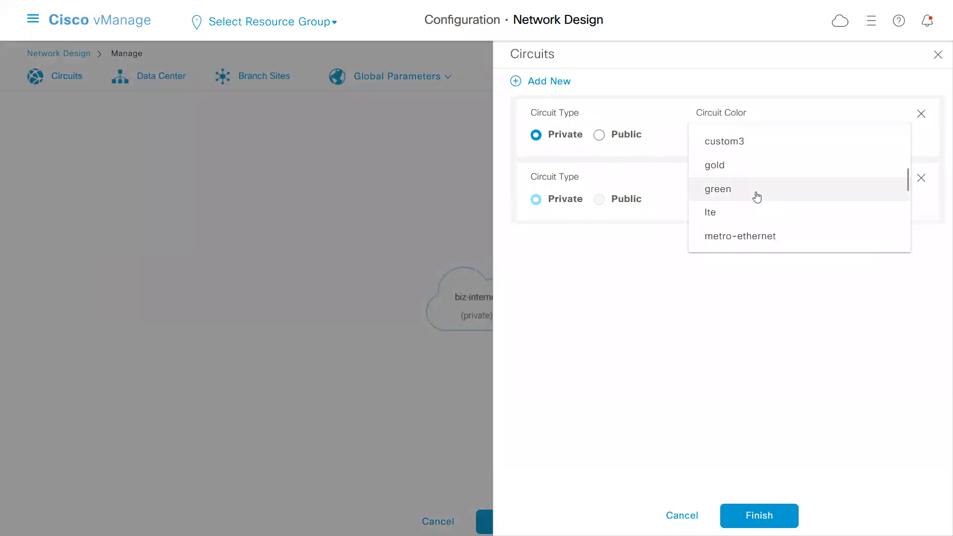
pyautogui.scroll(3, 738, 192)
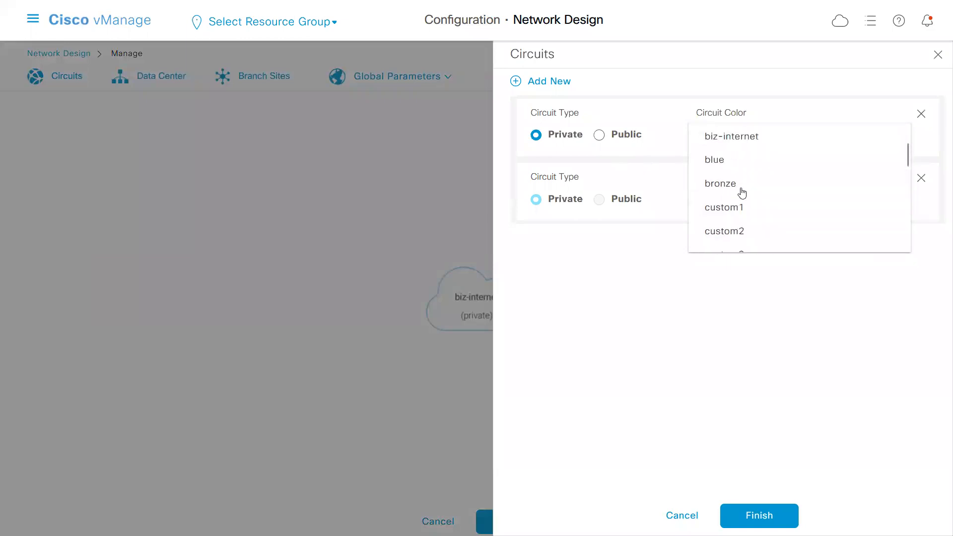
pyautogui.scroll(-6, 740, 193)
pyautogui.scroll(-1, 740, 194)
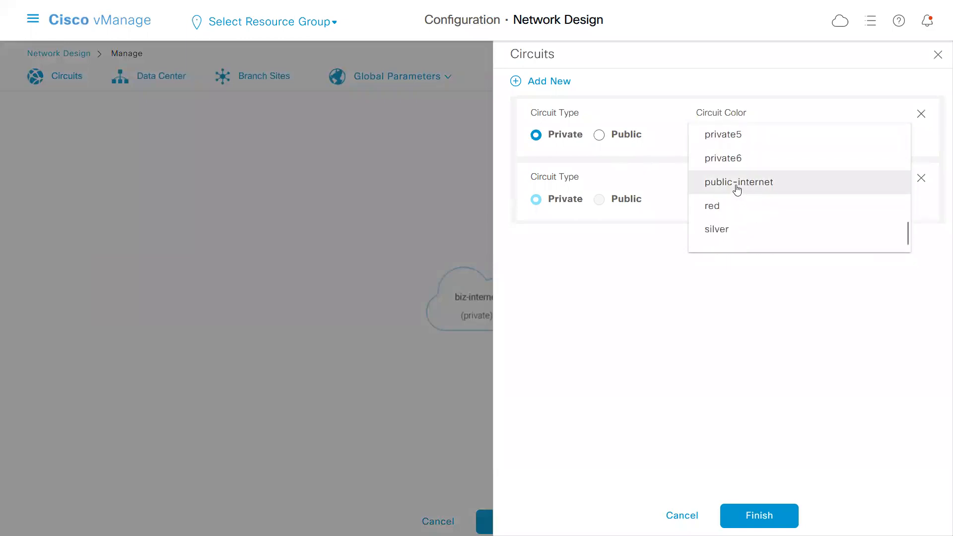
pyautogui.scroll(1, 738, 189)
pyautogui.scroll(-1, 737, 189)
pyautogui.scroll(3, 737, 193)
pyautogui.click(738, 196)
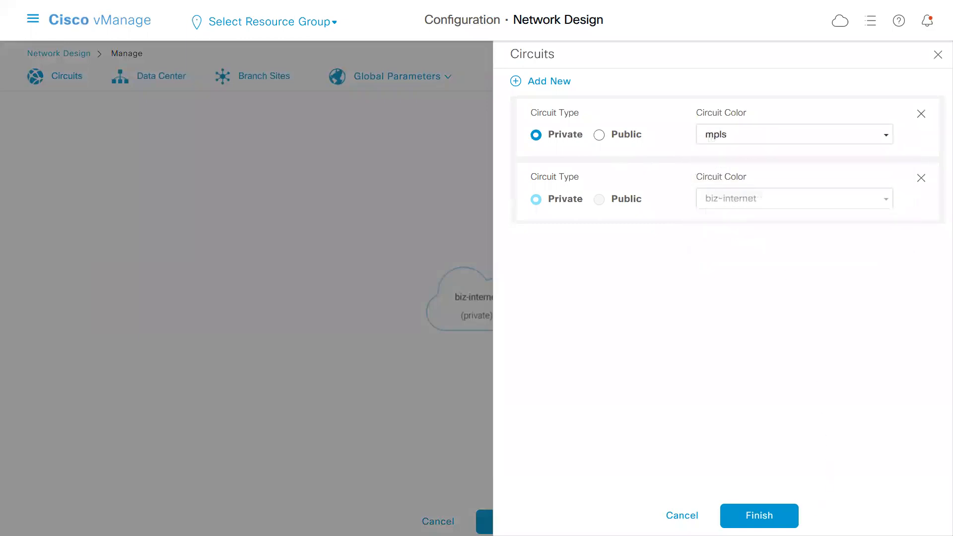
pyautogui.click(762, 517)
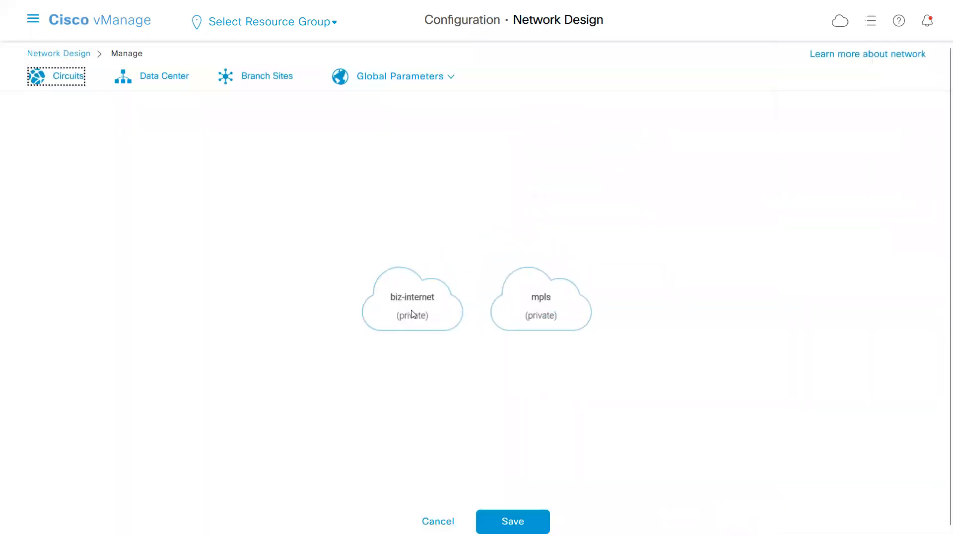
pyautogui.click(413, 310)
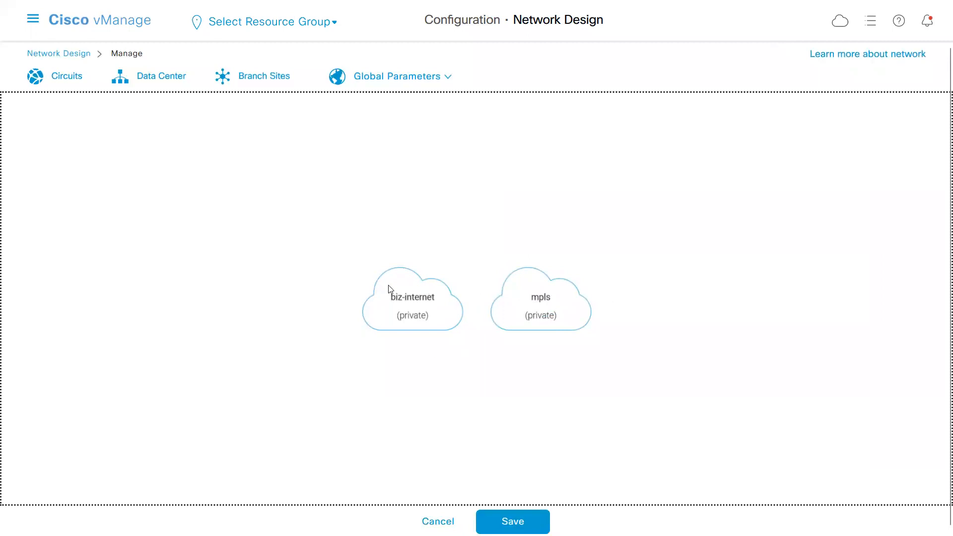
pyautogui.click(127, 75)
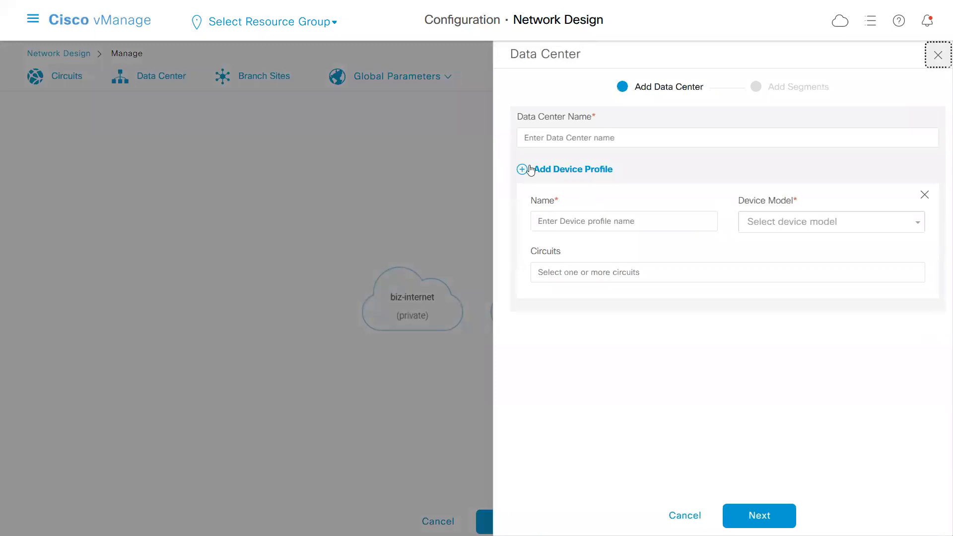
pyautogui.click(564, 136)
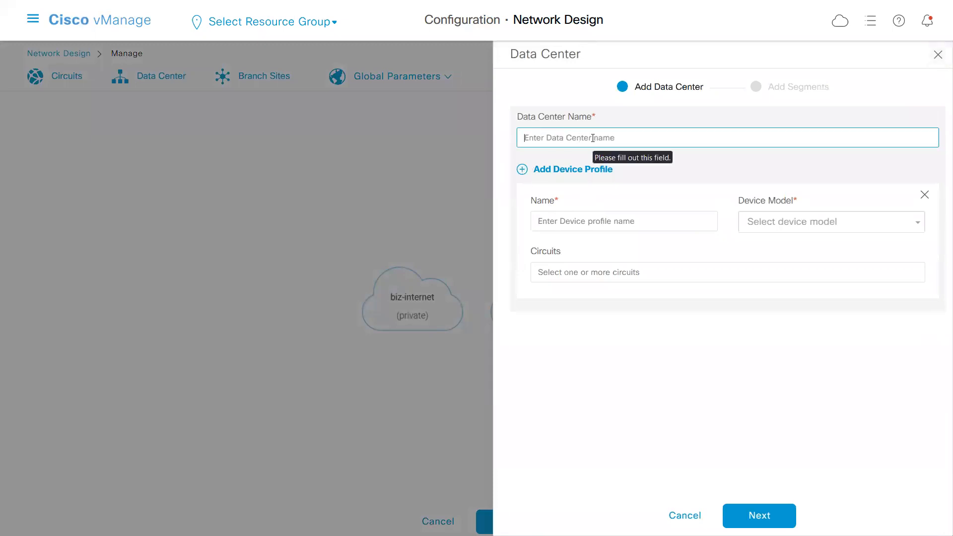
pyautogui.write('NOCNOC')
pyautogui.click(530, 169)
pyautogui.click(596, 228)
pyautogui.click(612, 275)
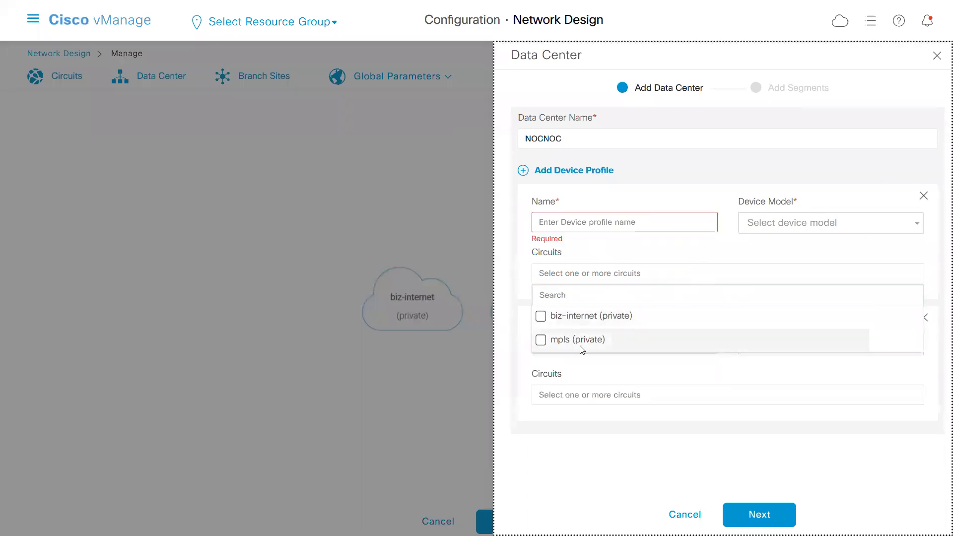
pyautogui.click(924, 196)
pyautogui.click(938, 56)
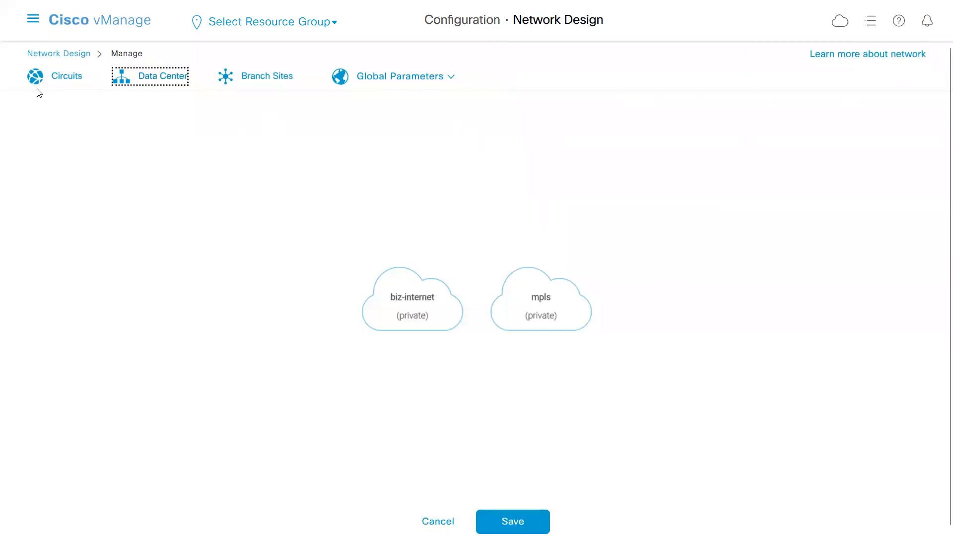
# Step: Go to Cloud onRamp for Multicloud and examine the cloud provider choices for associating a cloud account
pyautogui.click(33, 20)
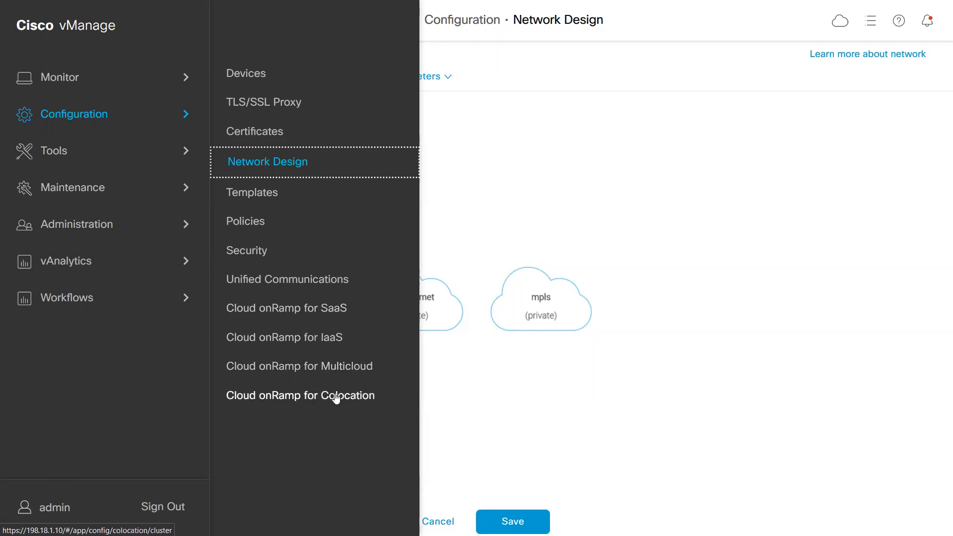
pyautogui.click(327, 374)
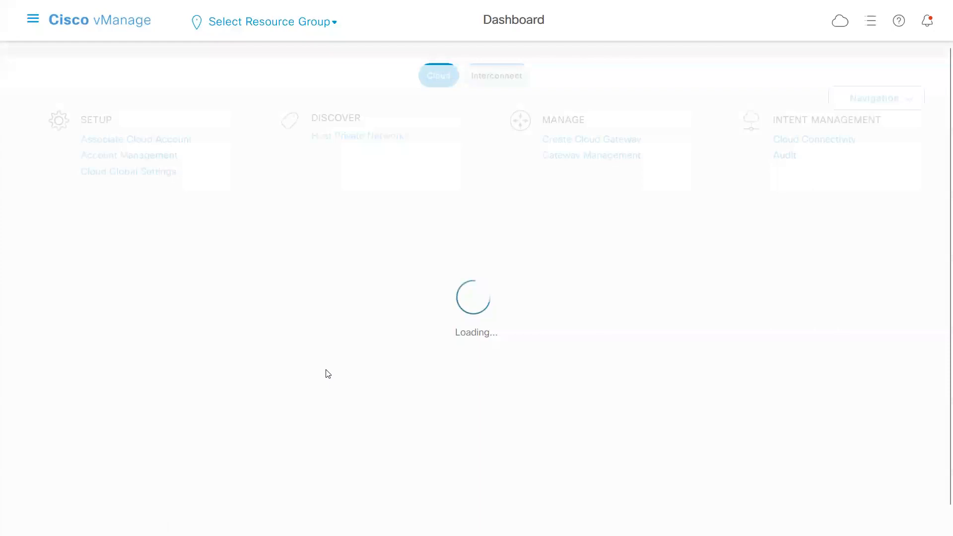
pyautogui.scroll(-1, 305, 359)
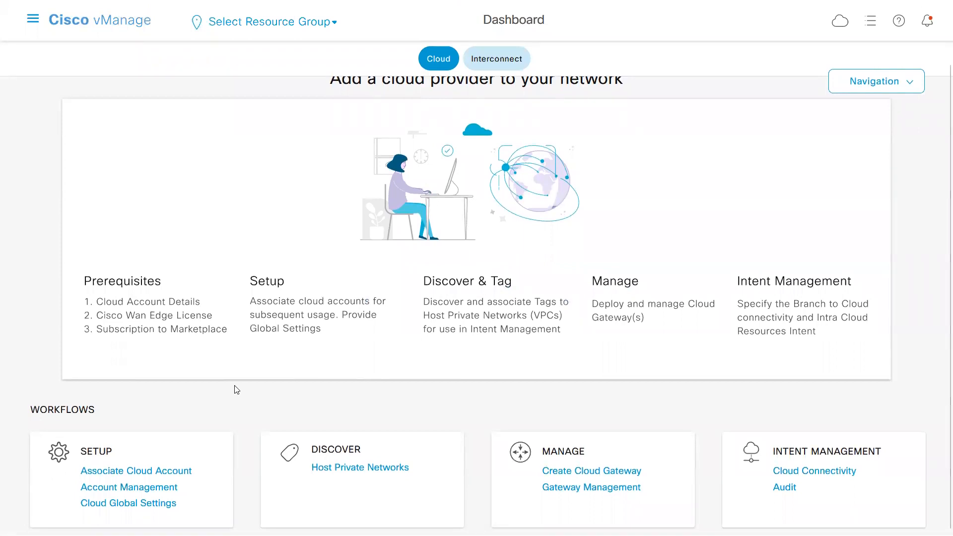
pyautogui.click(138, 476)
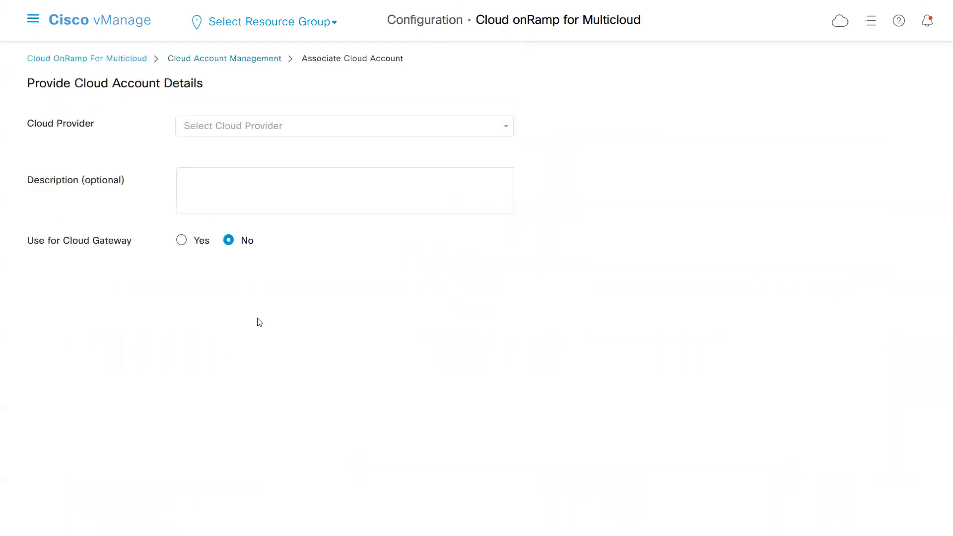
pyautogui.click(510, 134)
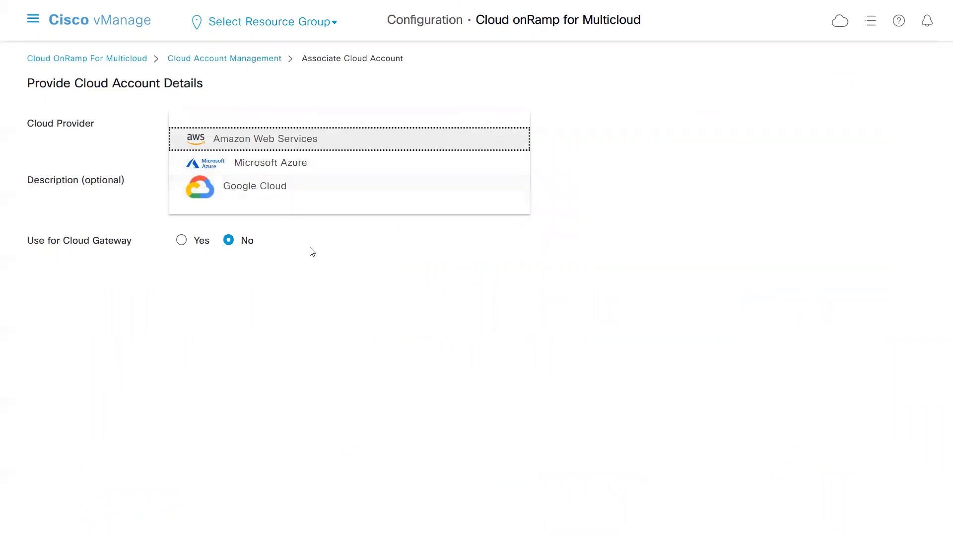
pyautogui.click(312, 263)
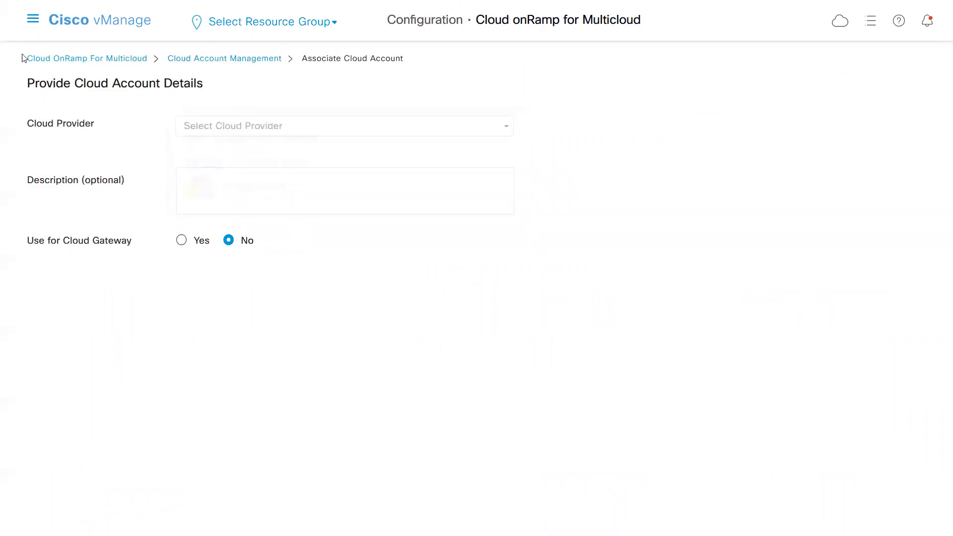
# Step: Go to the On Demand Troubleshooting tool and try to add an entry without selecting a device
pyautogui.click(33, 20)
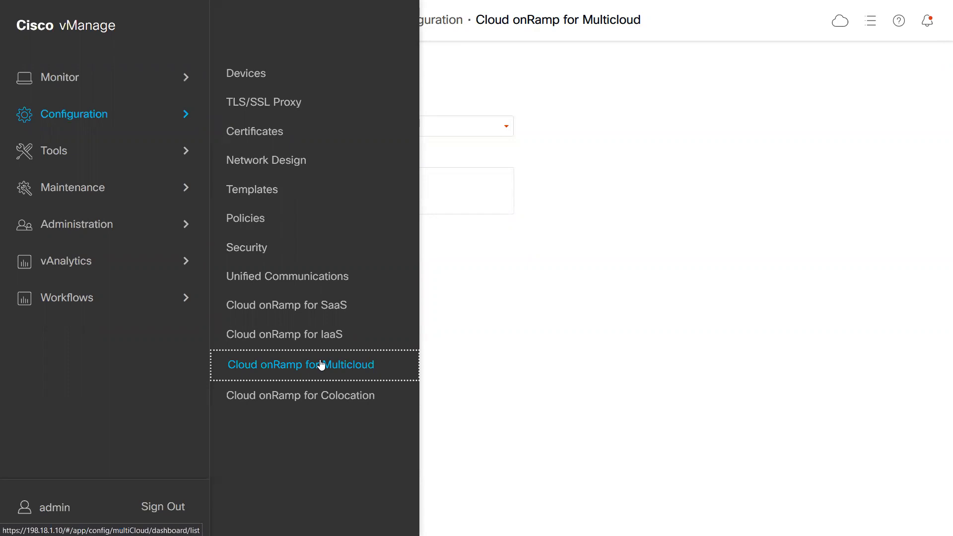
pyautogui.moveTo(105, 85)
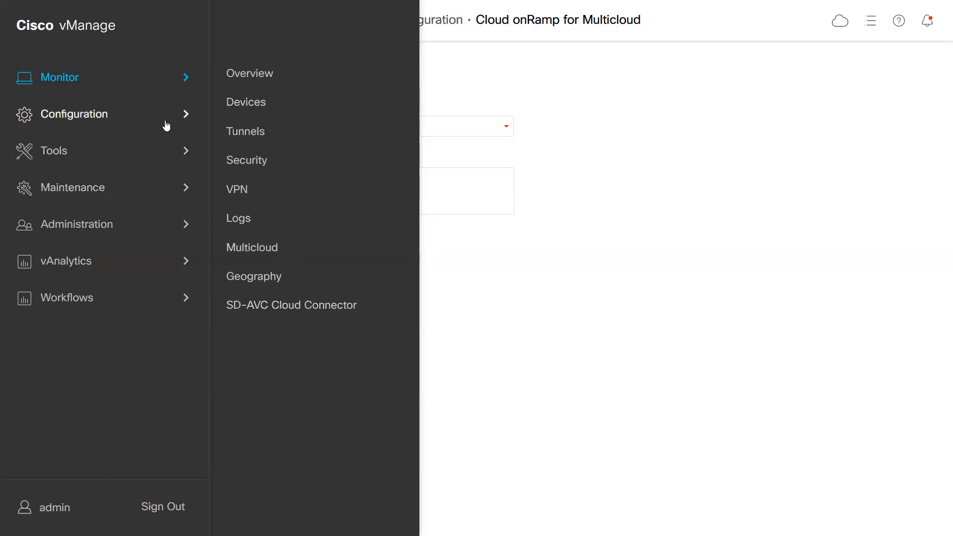
pyautogui.click(186, 152)
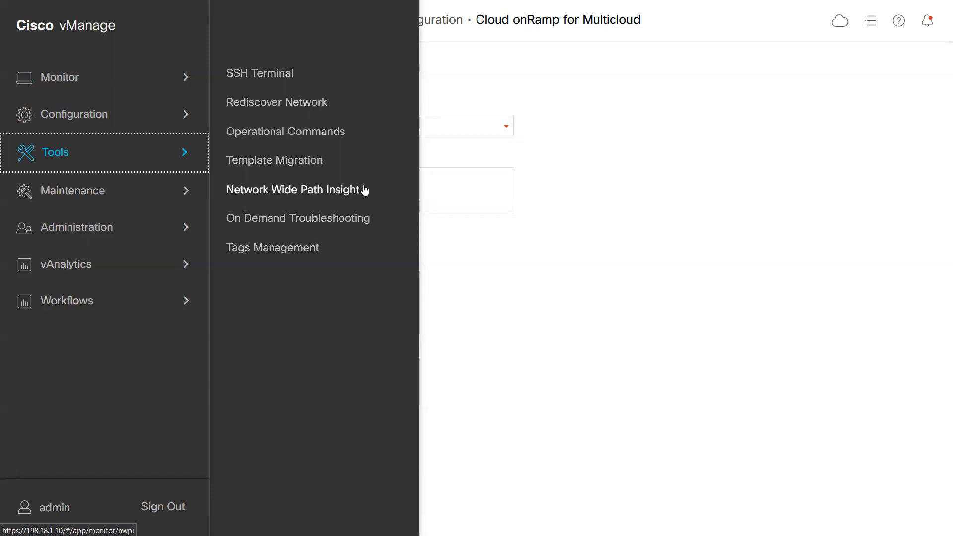
pyautogui.click(305, 221)
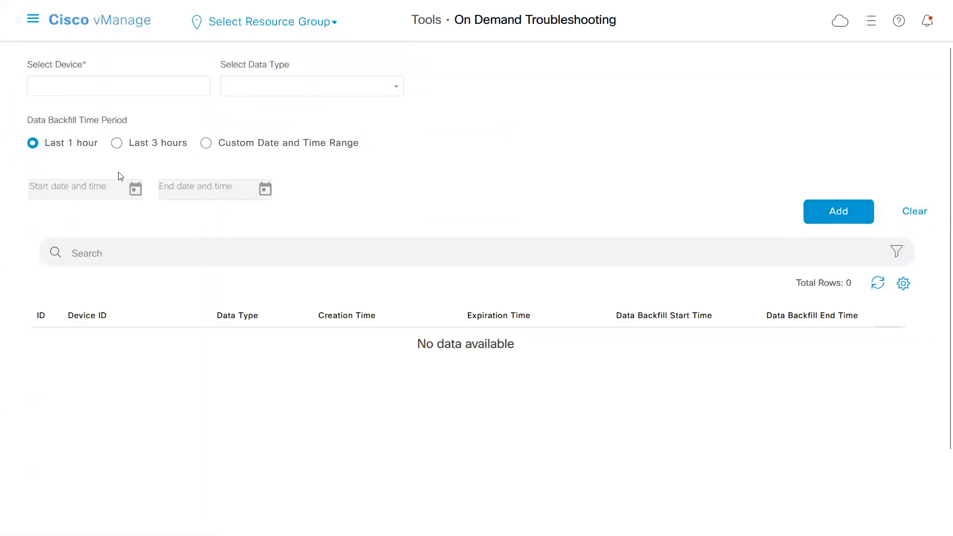
pyautogui.click(824, 211)
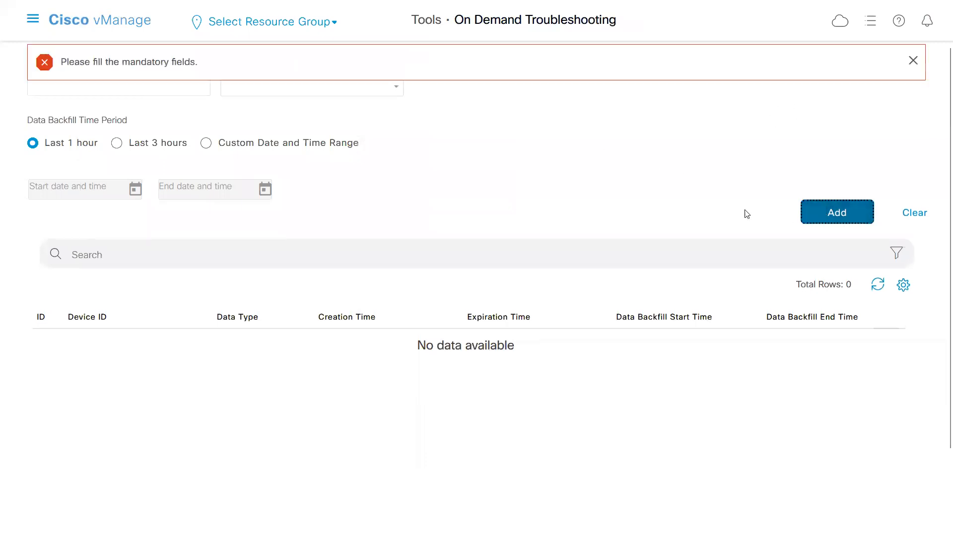
pyautogui.click(914, 63)
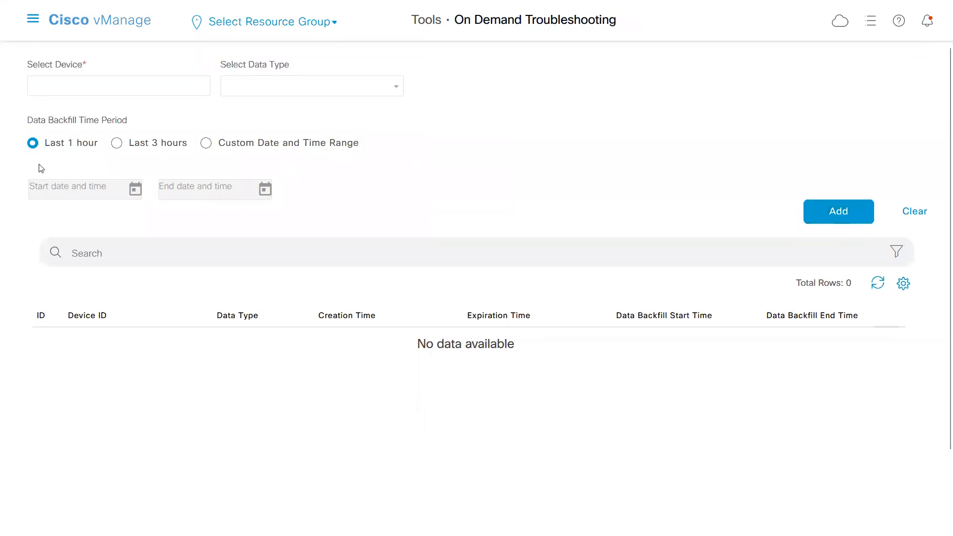
# Step: Add an on-demand DPI entry for device BR1-CEDGE1-10.3.0.1-vedge covering the last 1 hour, and show the entry's available actions
pyautogui.click(122, 85)
pyautogui.click(107, 138)
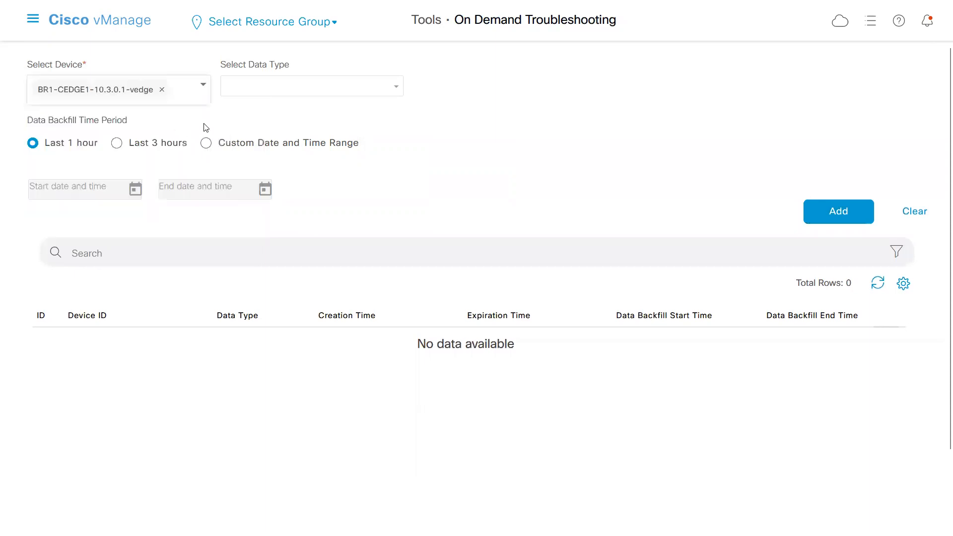
pyautogui.click(293, 87)
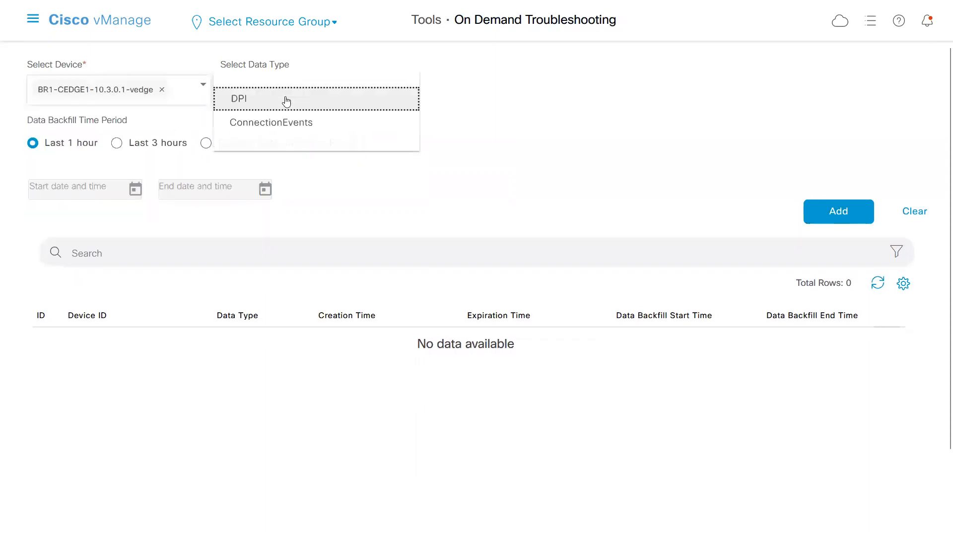
pyautogui.click(255, 104)
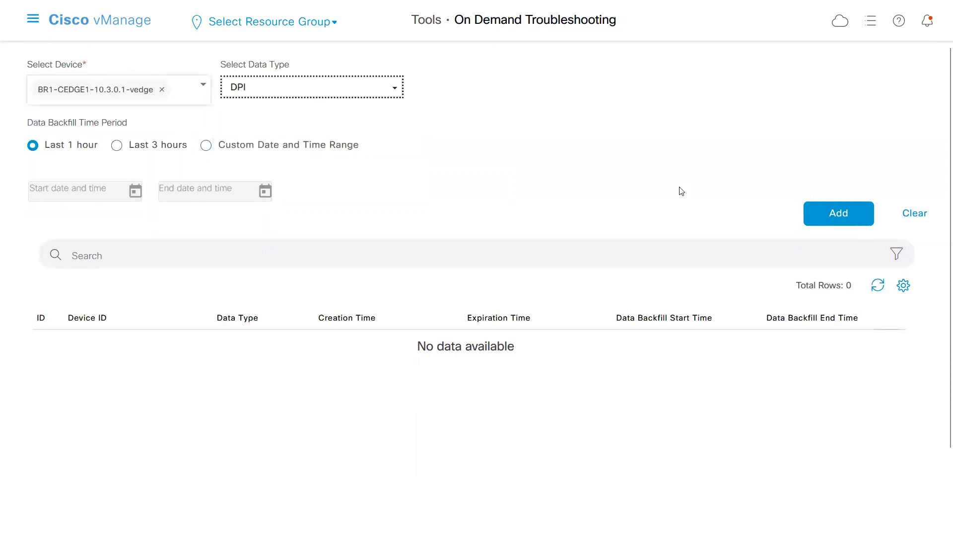
pyautogui.click(823, 213)
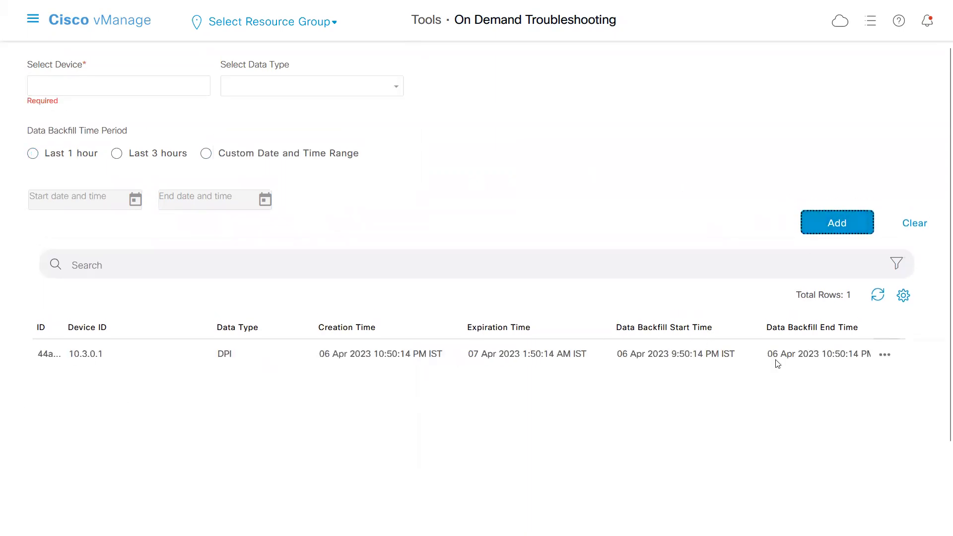
pyautogui.click(886, 355)
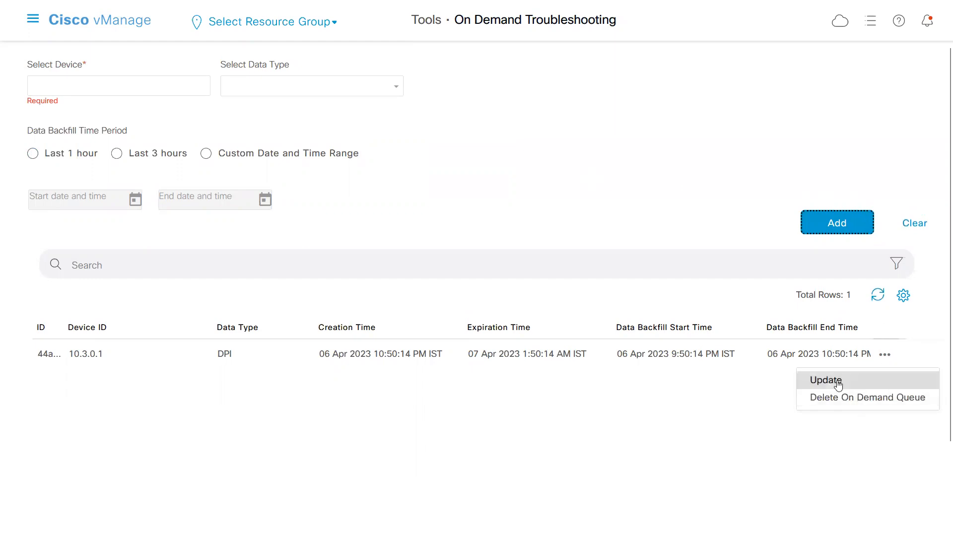
# Step: Close the entry's actions, widen the ID column of the on-demand queue, and examine the DPI entry's details
pyautogui.click(616, 400)
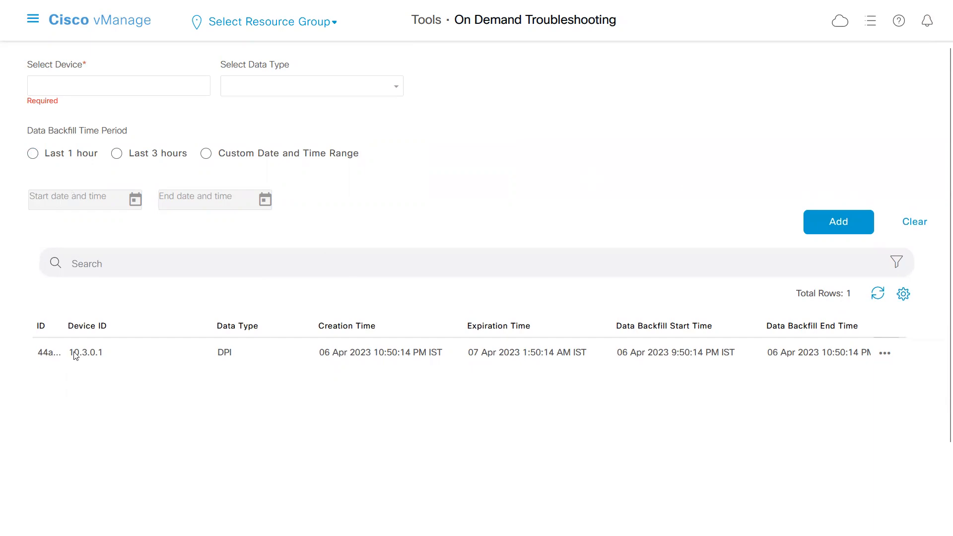
pyautogui.moveTo(75, 353); pyautogui.dragTo(279, 357)
pyautogui.moveTo(350, 365); pyautogui.dragTo(422, 361)
pyautogui.moveTo(34, 33)
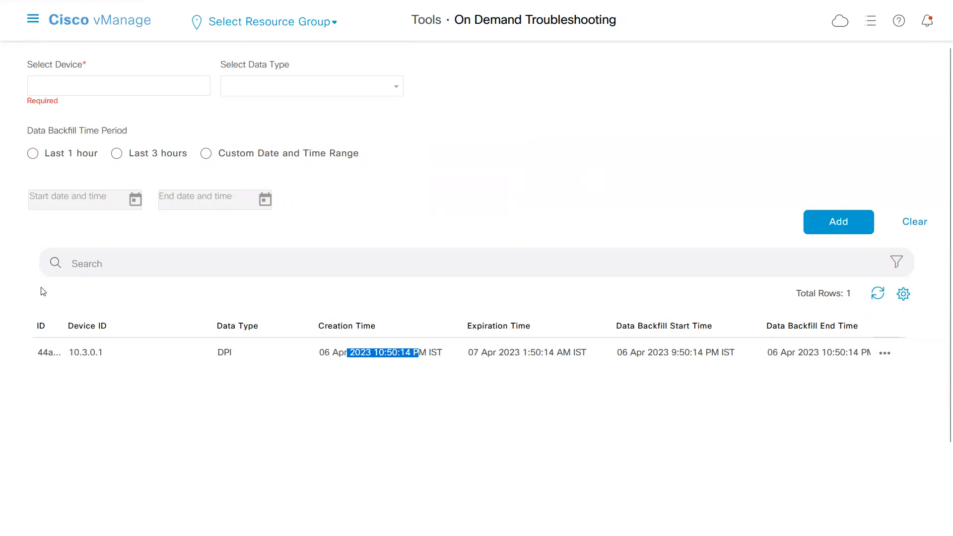
pyautogui.moveTo(63, 329); pyautogui.dragTo(133, 326)
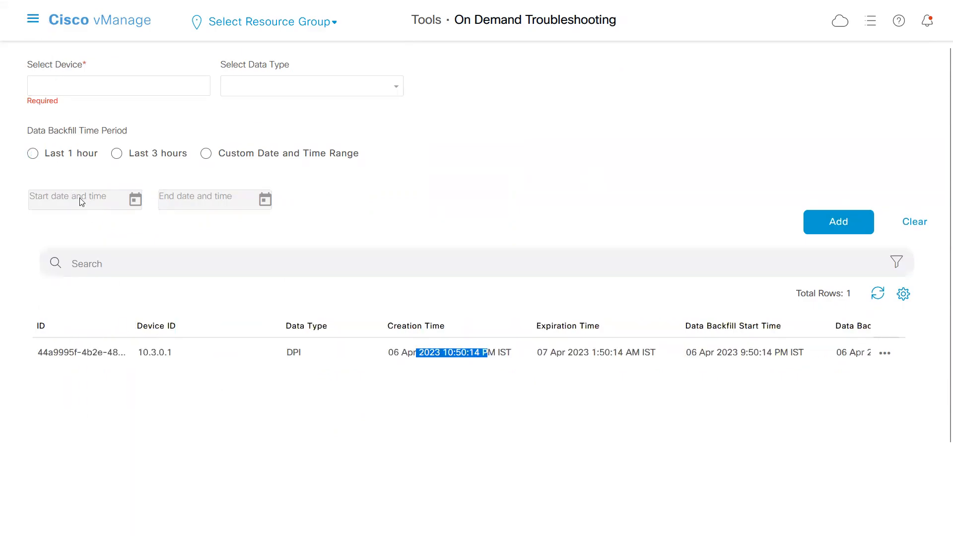
# Step: Go to Tags Management under Tools and look over the available Maintenance pages
pyautogui.click(34, 21)
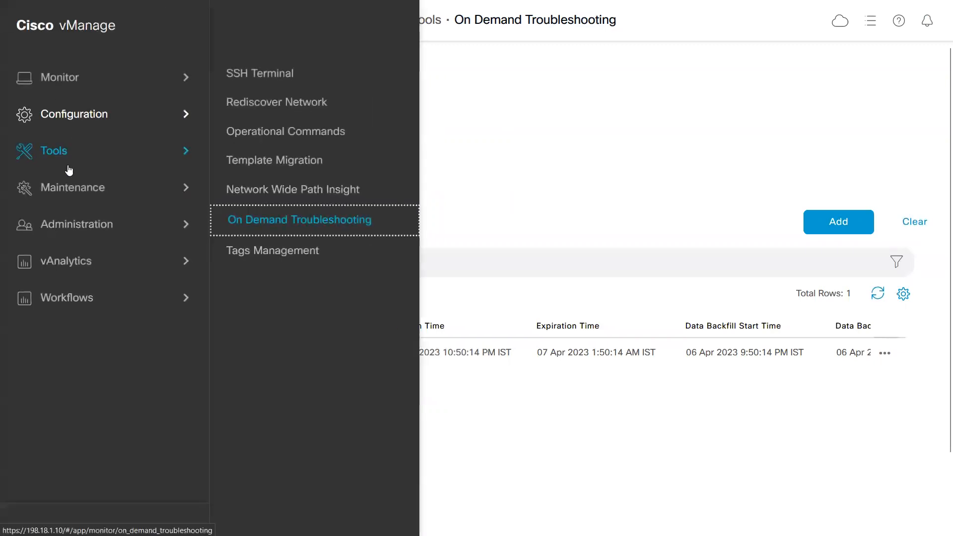
pyautogui.click(270, 250)
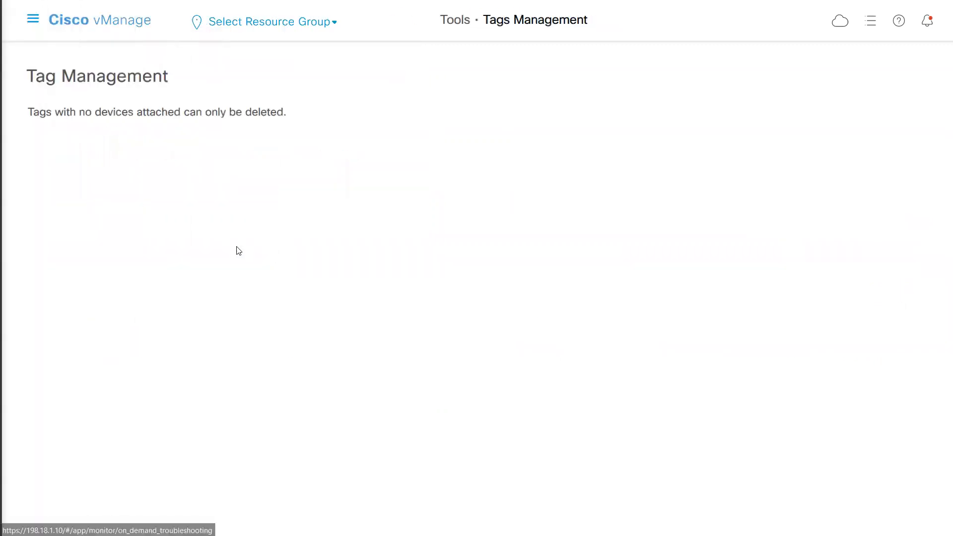
pyautogui.click(31, 21)
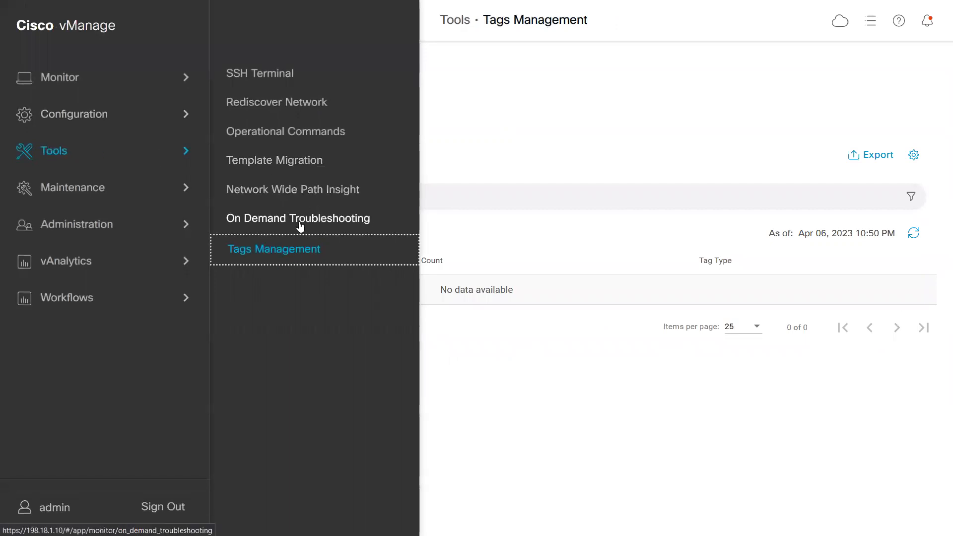
pyautogui.click(144, 199)
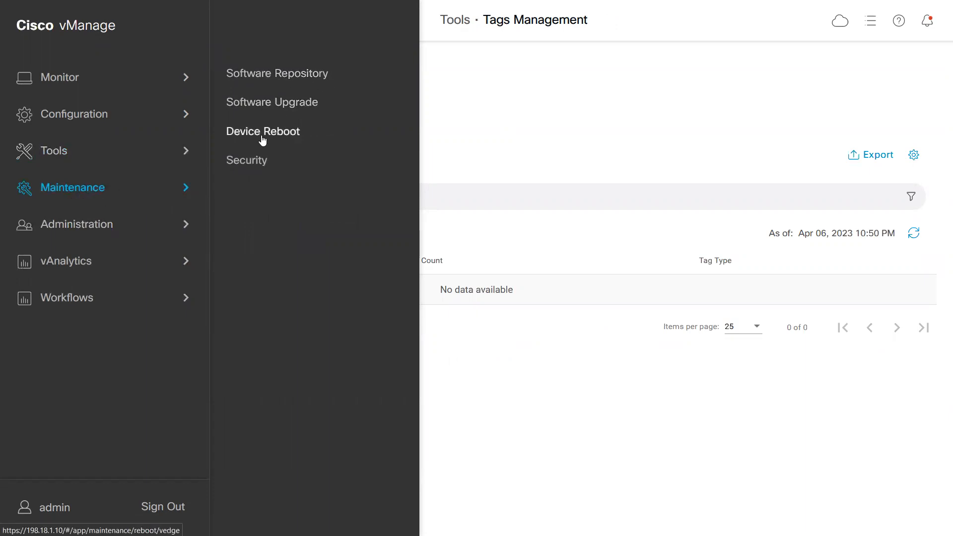
# Step: Go to the Operational Commands tool and show the available actions for device BR1-CEDGE1
pyautogui.click(93, 154)
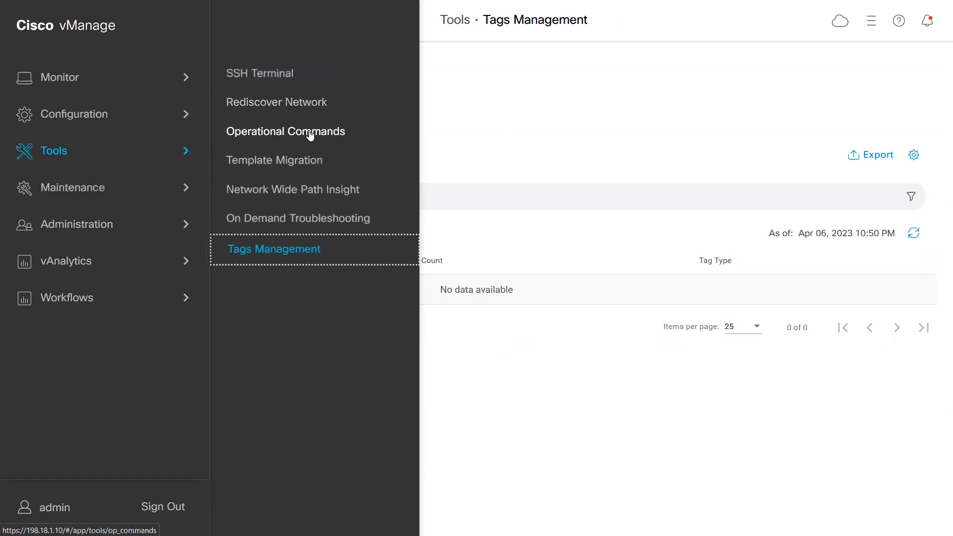
pyautogui.click(263, 138)
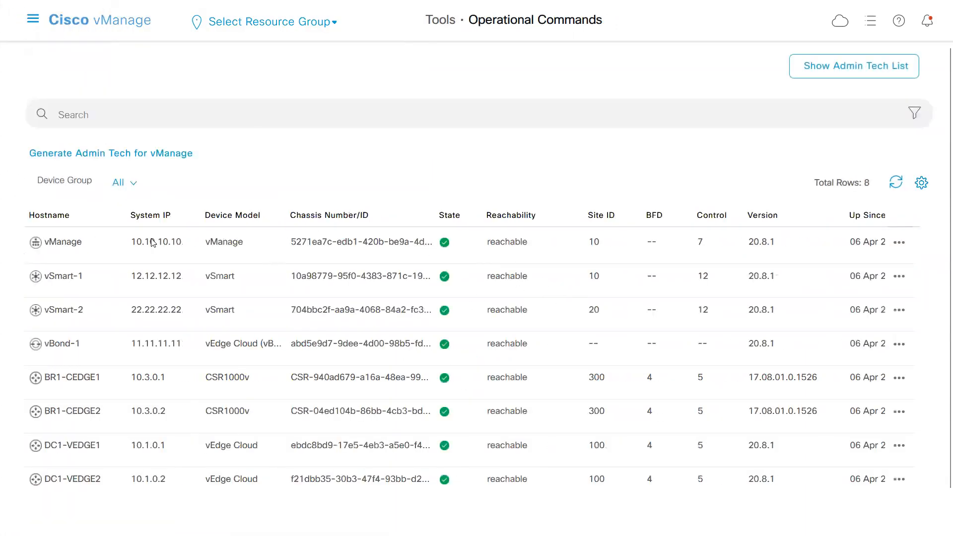
pyautogui.click(901, 378)
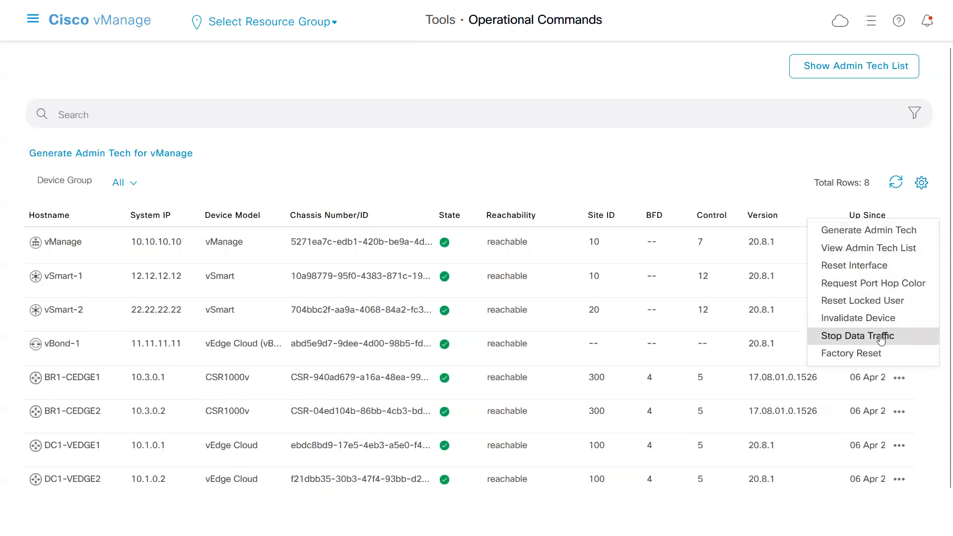
# Step: Go to the Maintenance Security page and examine the device models, reachability and virtual image details listed for Application Firewall
pyautogui.click(31, 21)
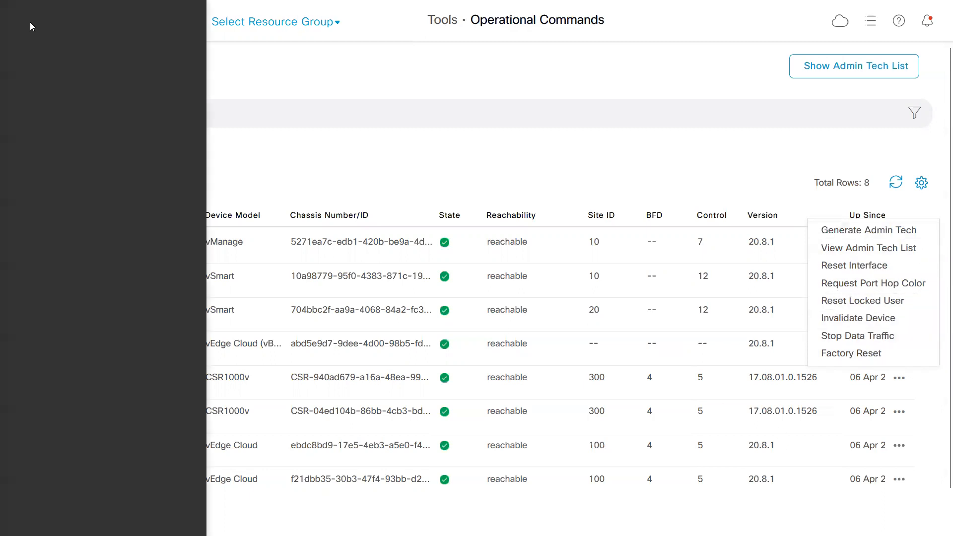
pyautogui.click(59, 196)
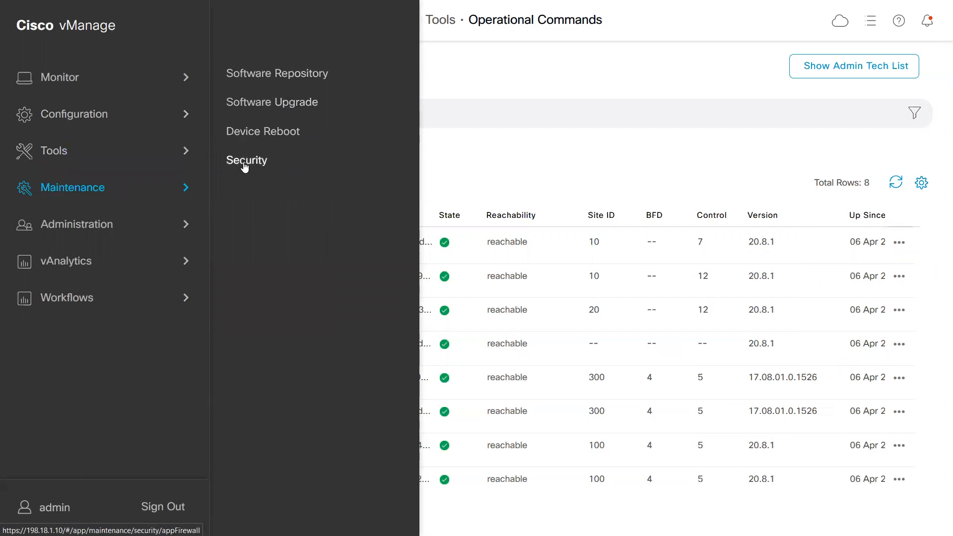
pyautogui.click(246, 164)
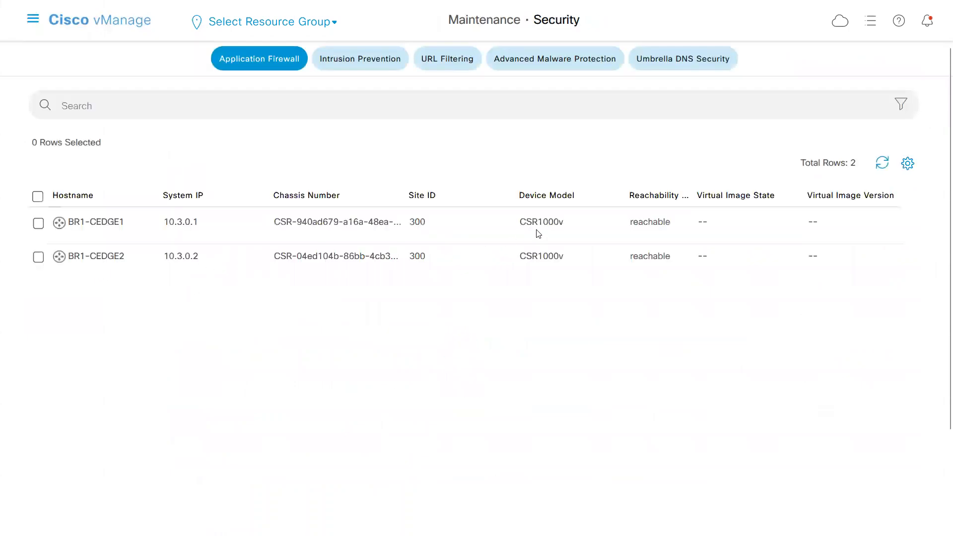
pyautogui.moveTo(268, 221); pyautogui.dragTo(488, 263)
pyautogui.moveTo(533, 221); pyautogui.dragTo(665, 228)
pyautogui.moveTo(545, 260); pyautogui.dragTo(697, 259)
pyautogui.moveTo(809, 247)
pyautogui.mouseDown()
pyautogui.moveTo(829, 211)
pyautogui.moveTo(845, 204)
pyautogui.moveTo(874, 214)
pyautogui.moveTo(811, 230)
pyautogui.mouseUp()
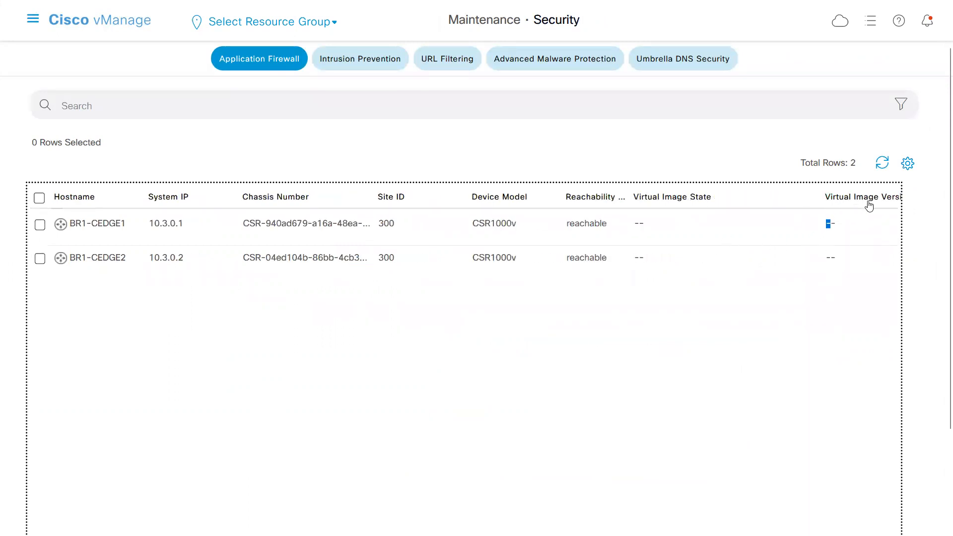
# Step: Examine the Intrusion Prevention, URL Filtering, Advanced Malware Protection and Umbrella DNS Security device lists, and return to the Application Firewall list
pyautogui.click(35, 23)
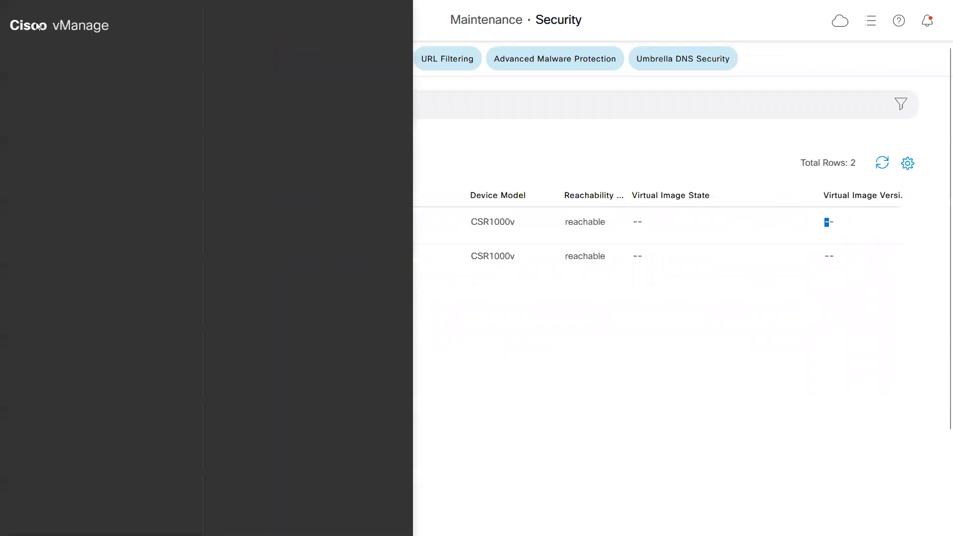
pyautogui.moveTo(66, 188)
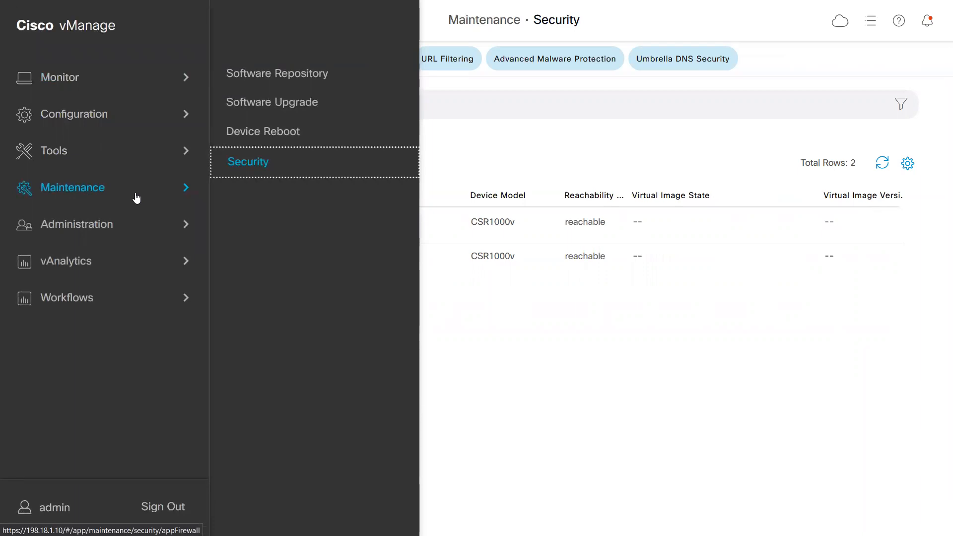
pyautogui.click(461, 141)
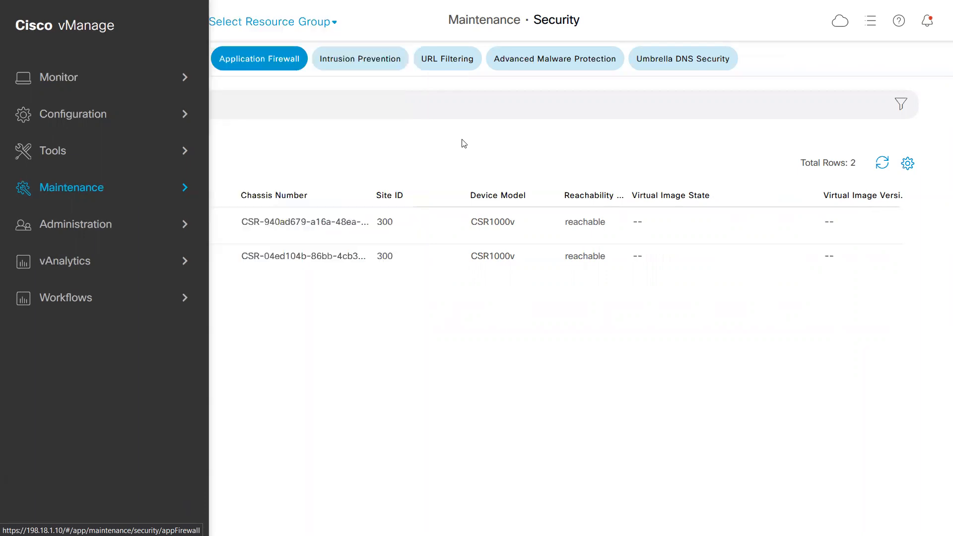
pyautogui.click(350, 58)
pyautogui.click(449, 67)
pyautogui.click(536, 67)
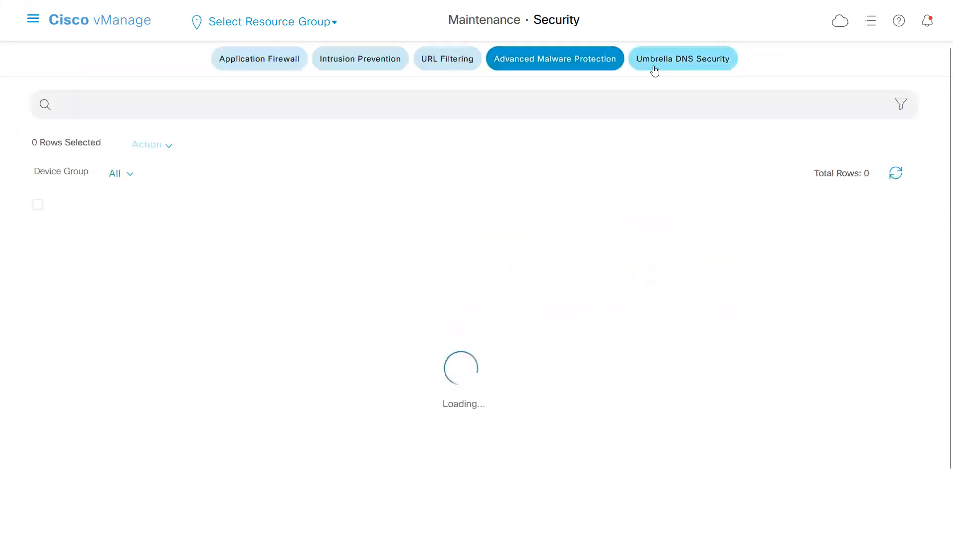
pyautogui.click(670, 67)
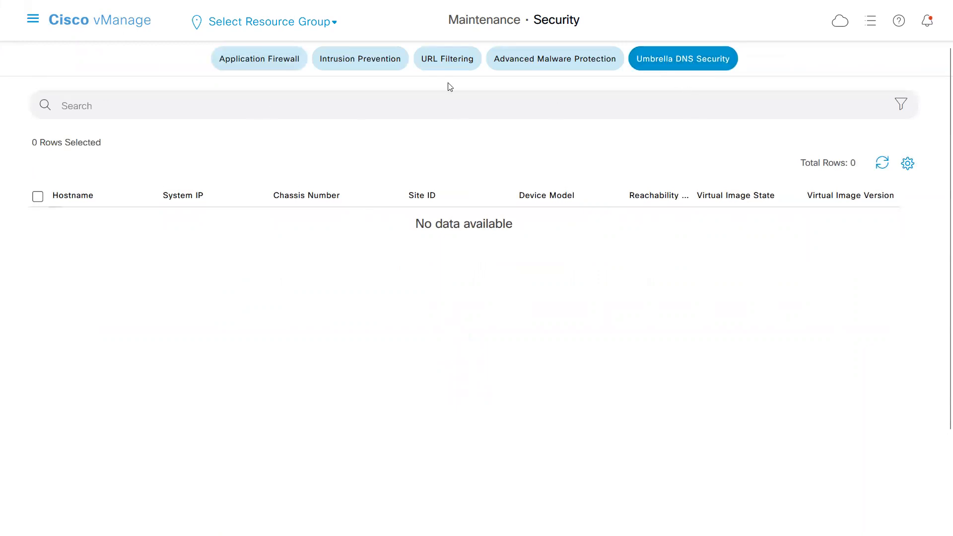
pyautogui.click(31, 19)
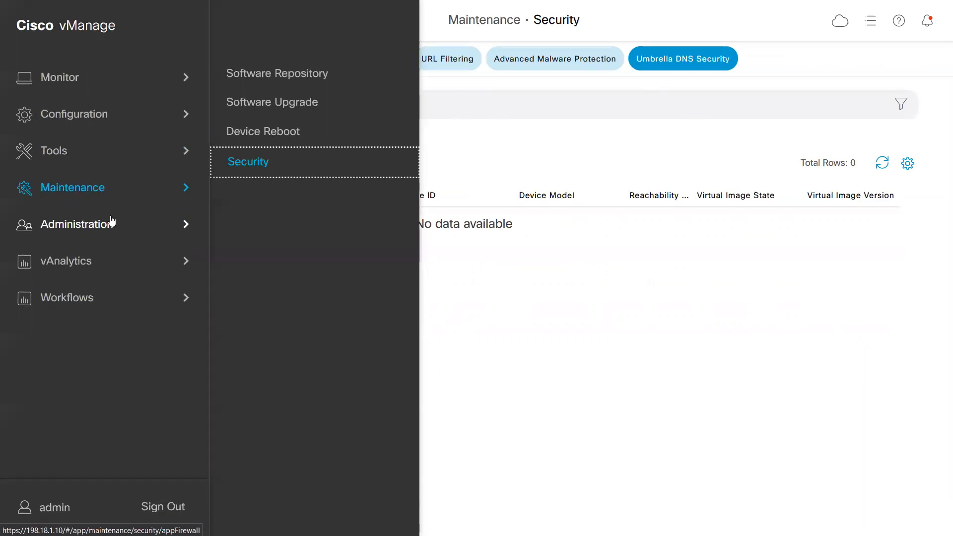
pyautogui.click(264, 161)
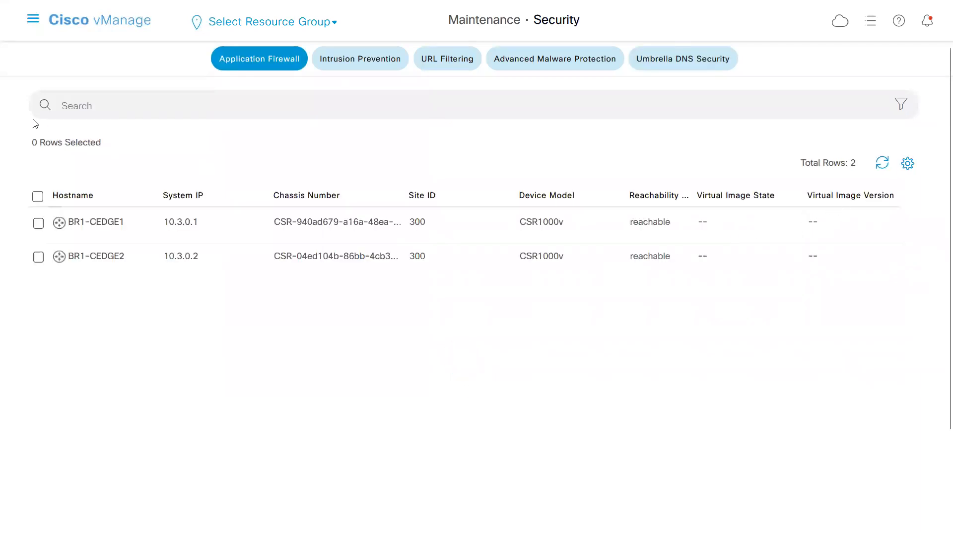
# Step: Go to Integration Management under Administration, sort by controller name, and read the note on registered third-party controllers
pyautogui.click(33, 21)
pyautogui.moveTo(75, 232)
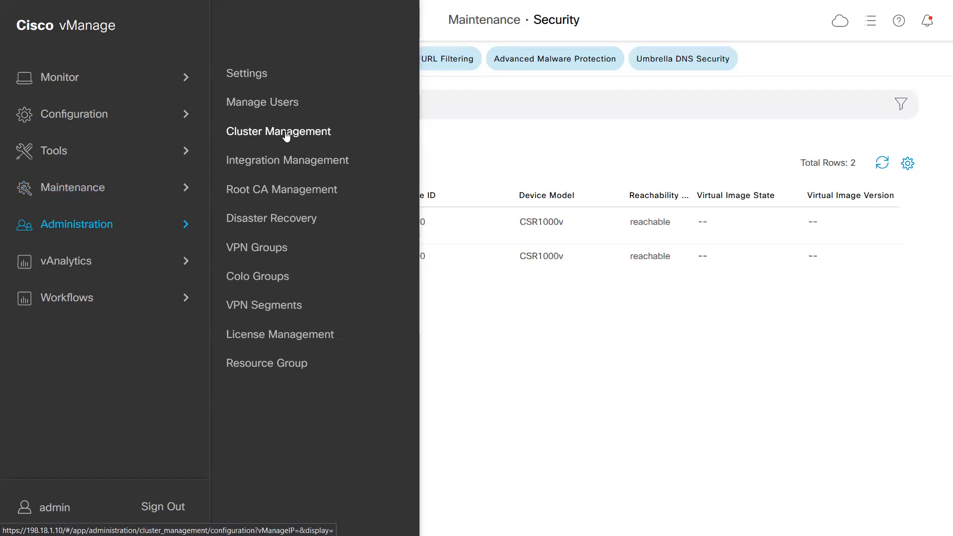
pyautogui.click(277, 166)
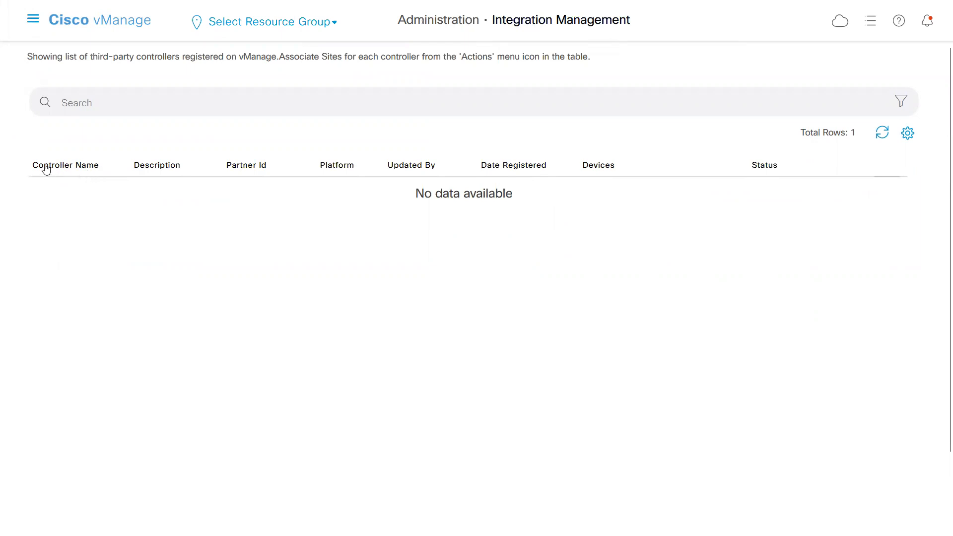
pyautogui.click(44, 167)
pyautogui.click(92, 169)
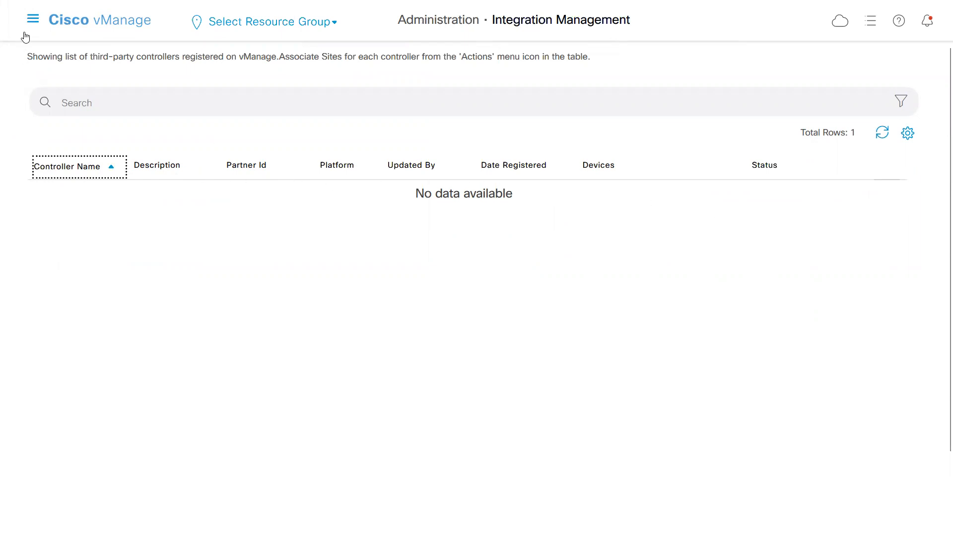
pyautogui.moveTo(85, 58); pyautogui.dragTo(502, 107)
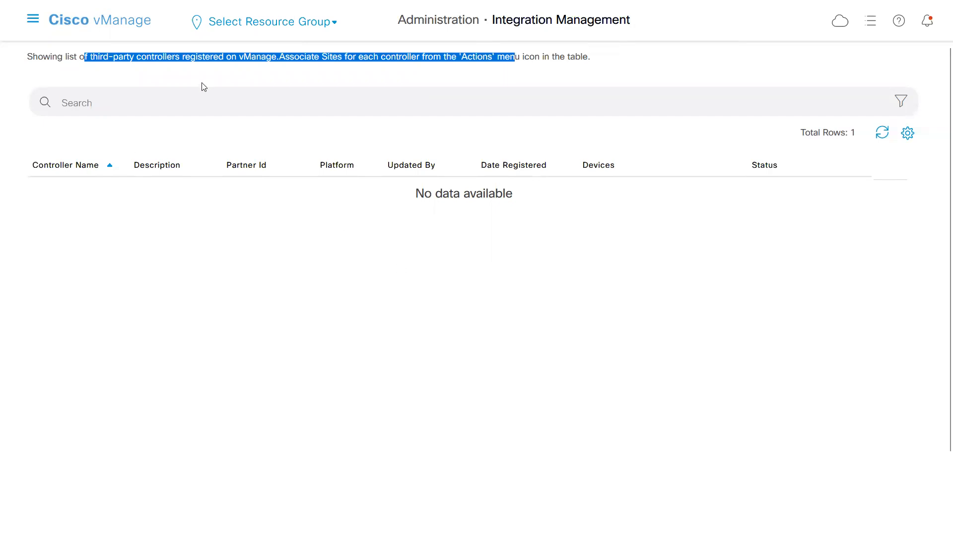
pyautogui.click(150, 59)
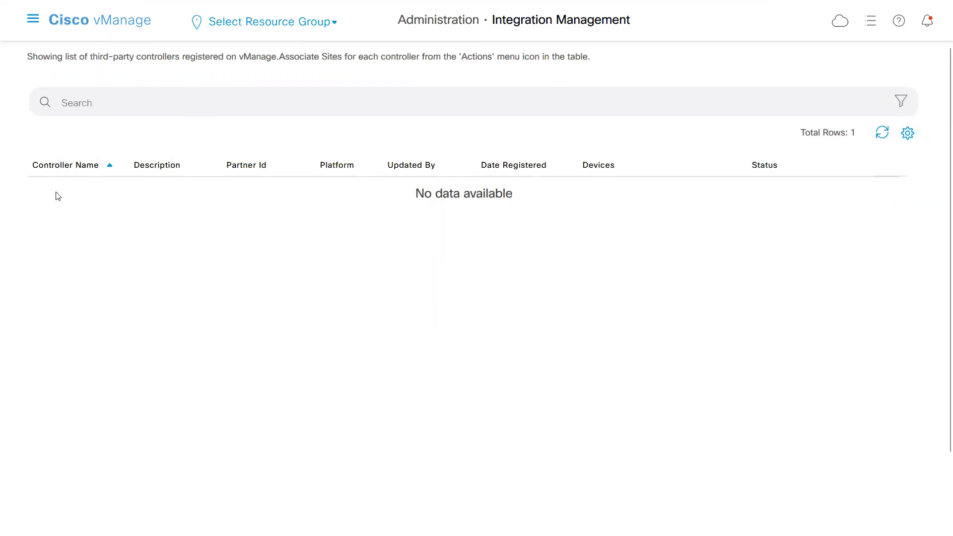
# Step: View the Root CA Management certificate list and the Disaster Recovery cluster status page
pyautogui.click(30, 23)
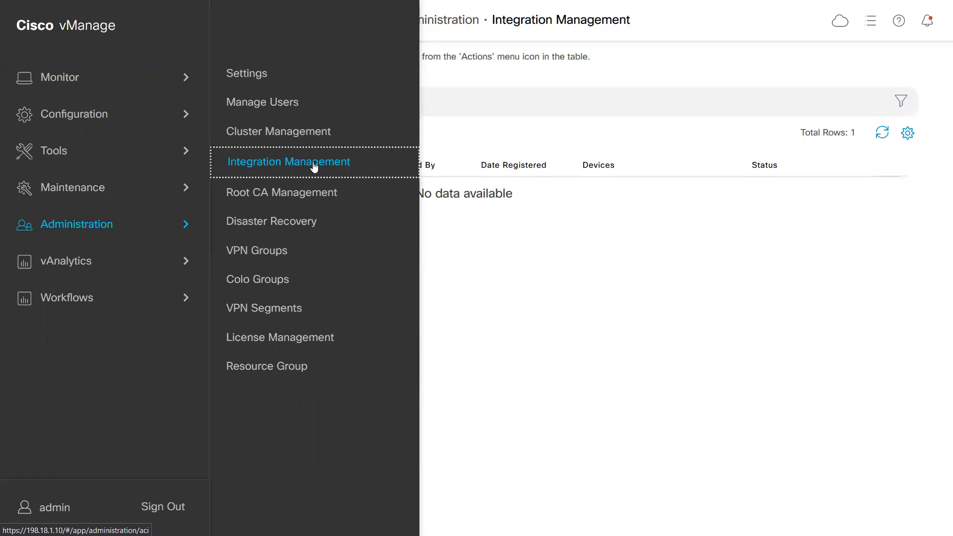
pyautogui.click(300, 192)
pyautogui.click(31, 28)
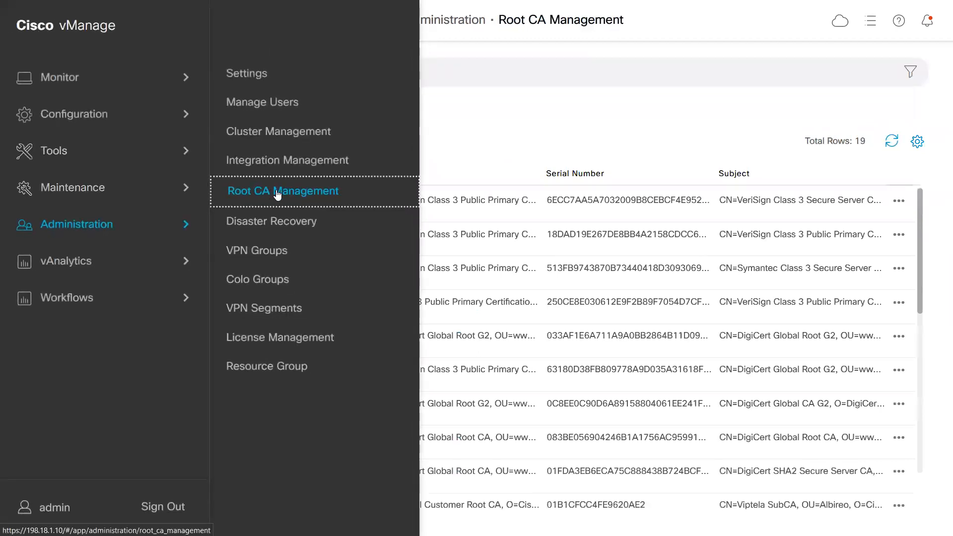
pyautogui.click(281, 227)
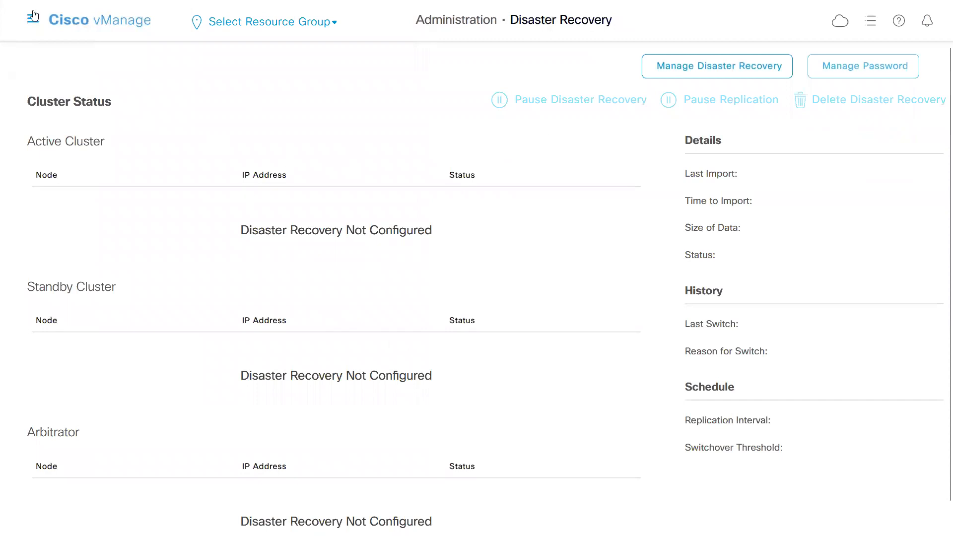
# Step: Go to Administration Settings and look through the full list of settings, returning to its beginning
pyautogui.click(31, 20)
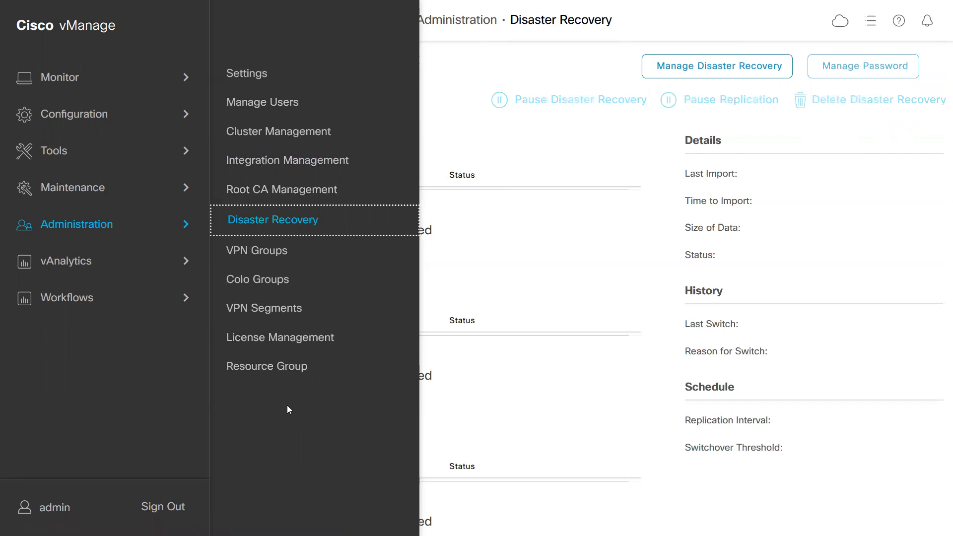
pyautogui.click(247, 75)
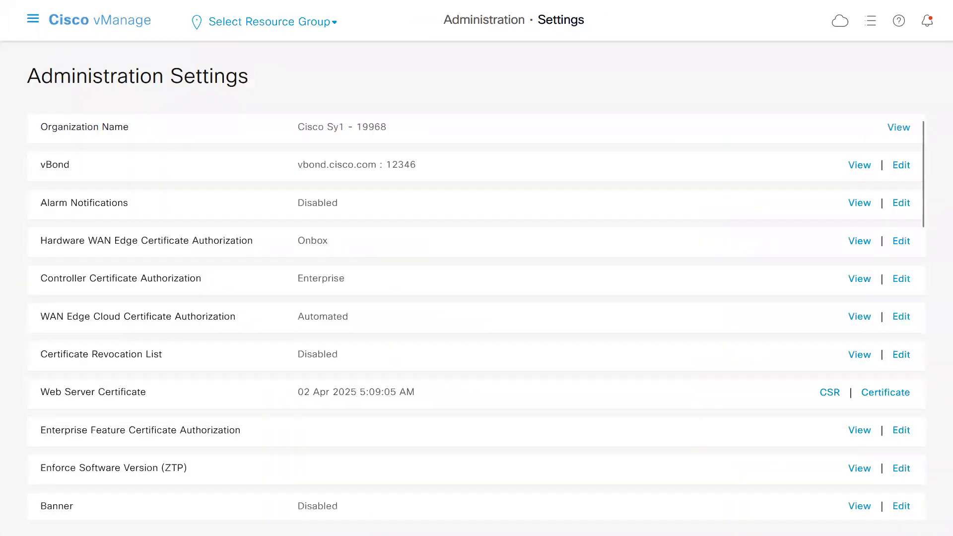
pyautogui.scroll(-15, 191, 217)
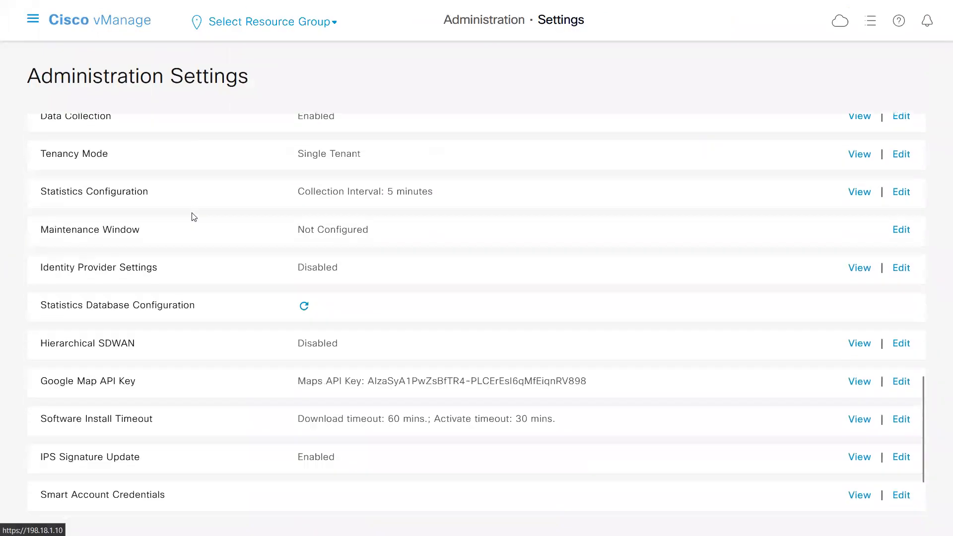
pyautogui.scroll(3, 194, 217)
pyautogui.scroll(15, 198, 230)
# Step: Open the vBond address and port setting for editing and leave it without saving
pyautogui.moveTo(0, 3)
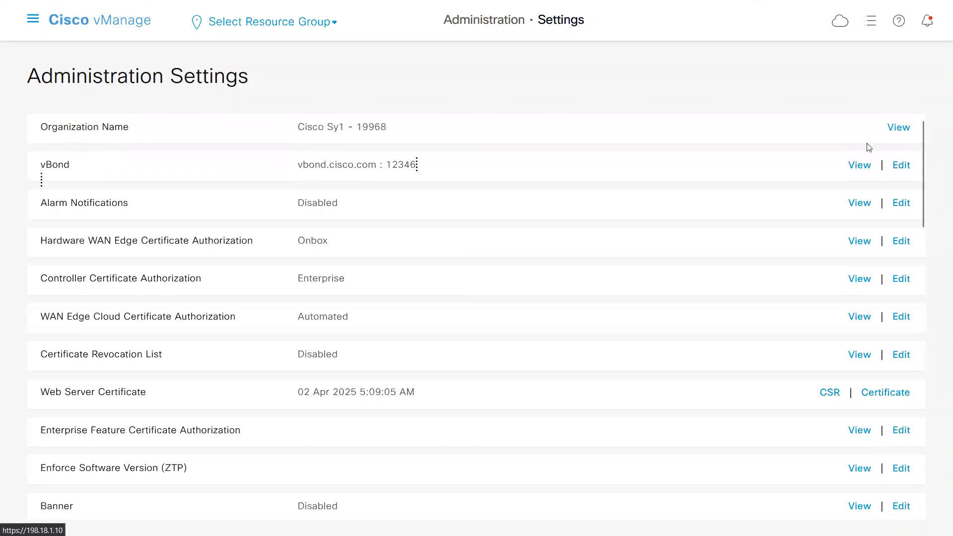
pyautogui.click(901, 164)
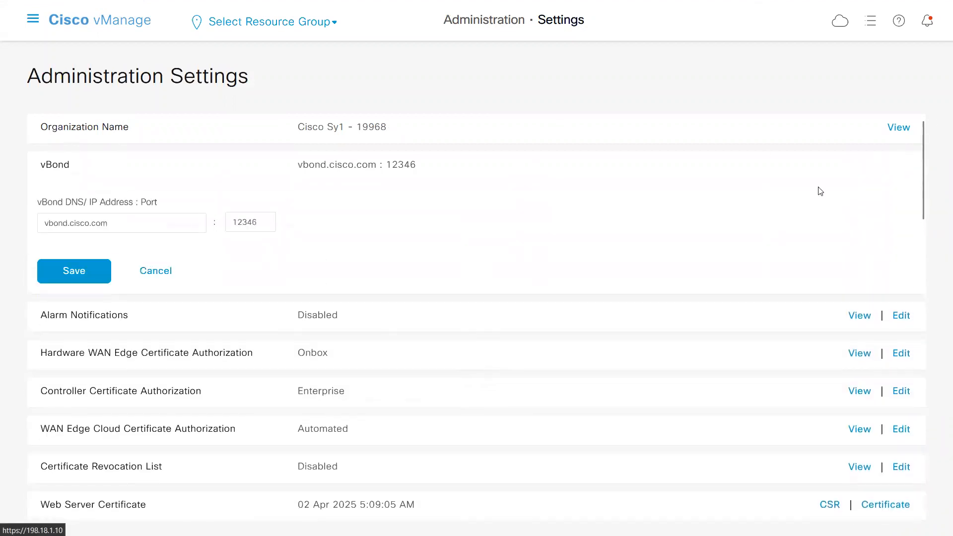
pyautogui.click(163, 273)
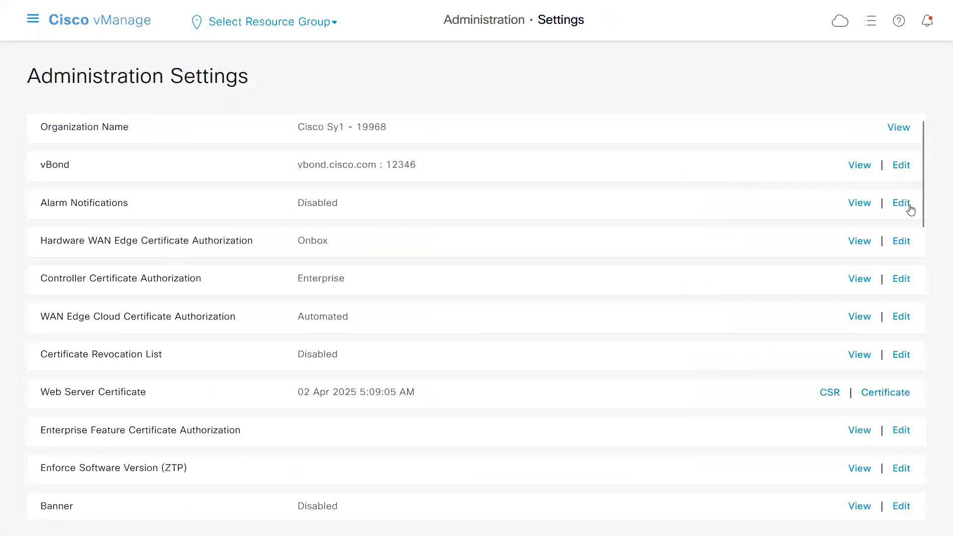
# Step: Enable alarm notifications in the administration settings and save the change
pyautogui.click(901, 202)
pyautogui.click(164, 240)
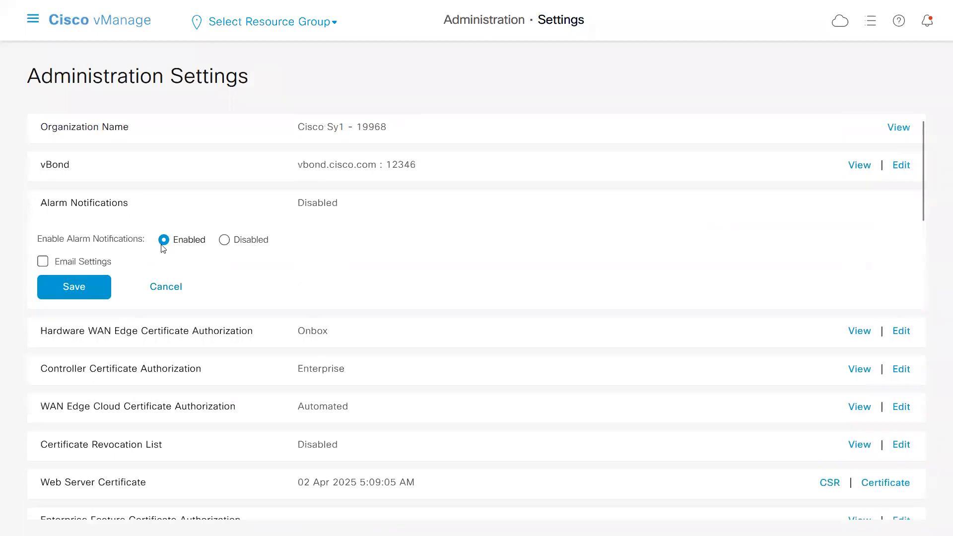
pyautogui.click(73, 286)
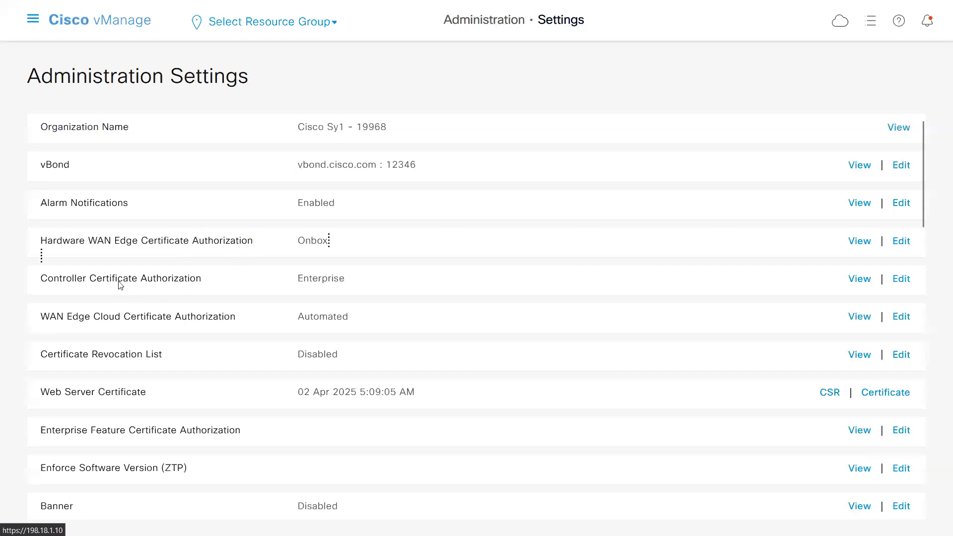
# Step: Open the Enforce Software Version (ZTP) setting for editing and look through its platform list
pyautogui.scroll(-1, 211, 212)
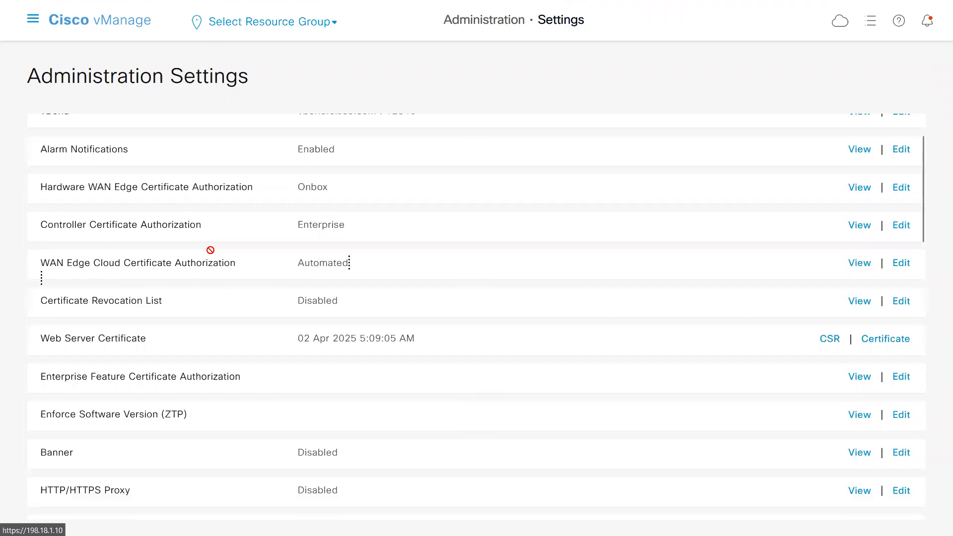
pyautogui.scroll(-1, 314, 286)
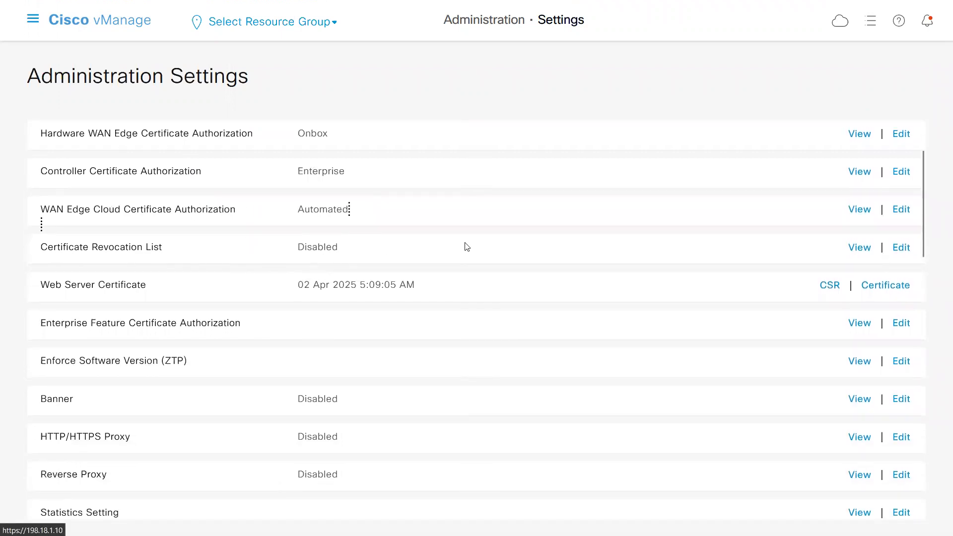
pyautogui.scroll(-1, 193, 279)
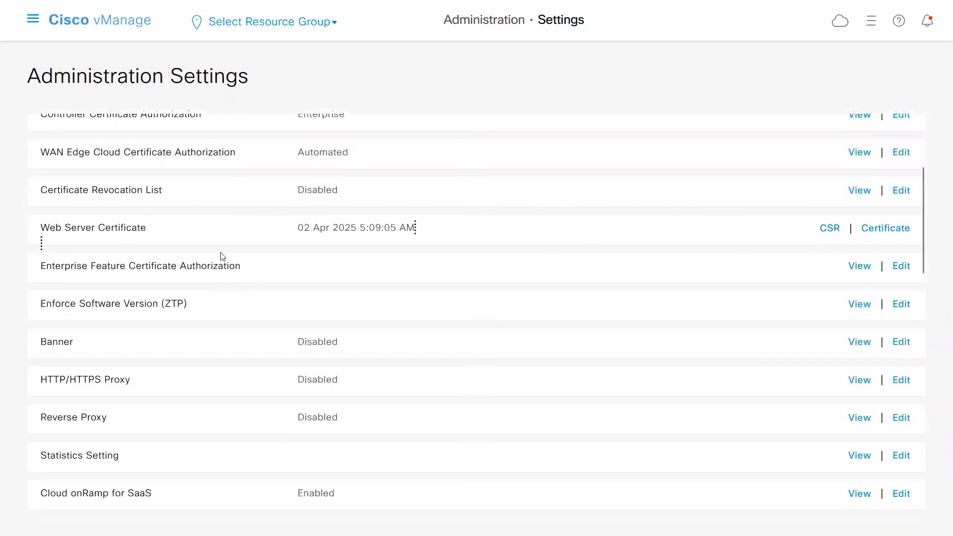
pyautogui.scroll(-1, 220, 255)
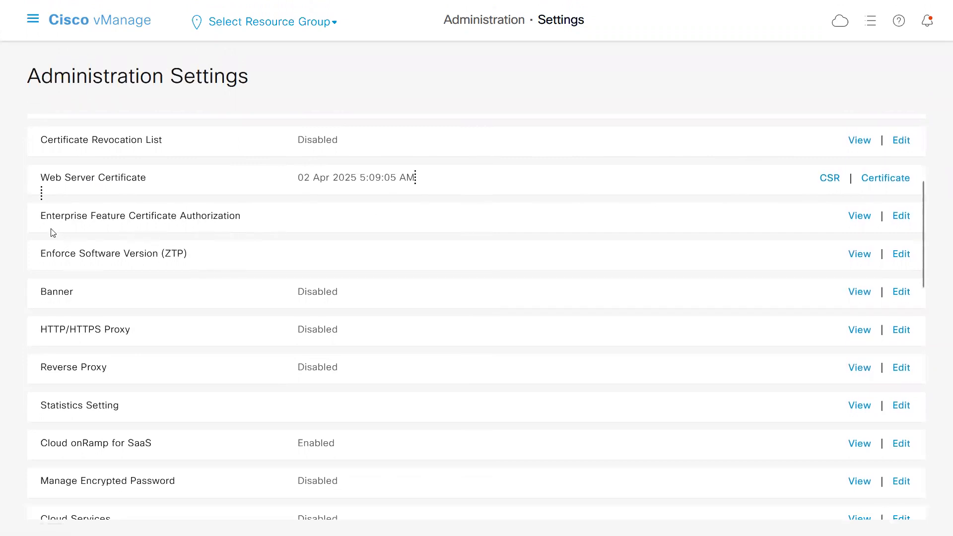
pyautogui.moveTo(42, 218); pyautogui.dragTo(126, 219)
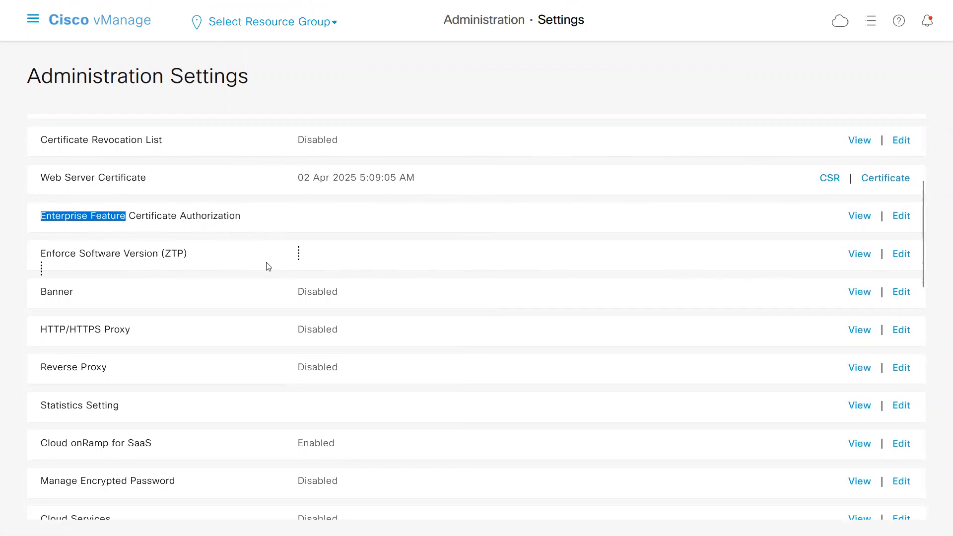
pyautogui.click(901, 258)
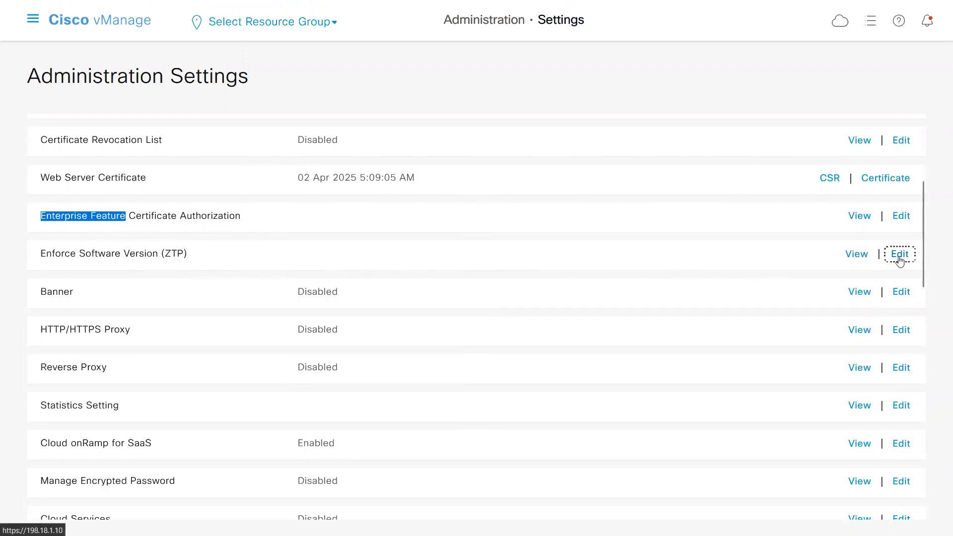
pyautogui.scroll(2, 283, 283)
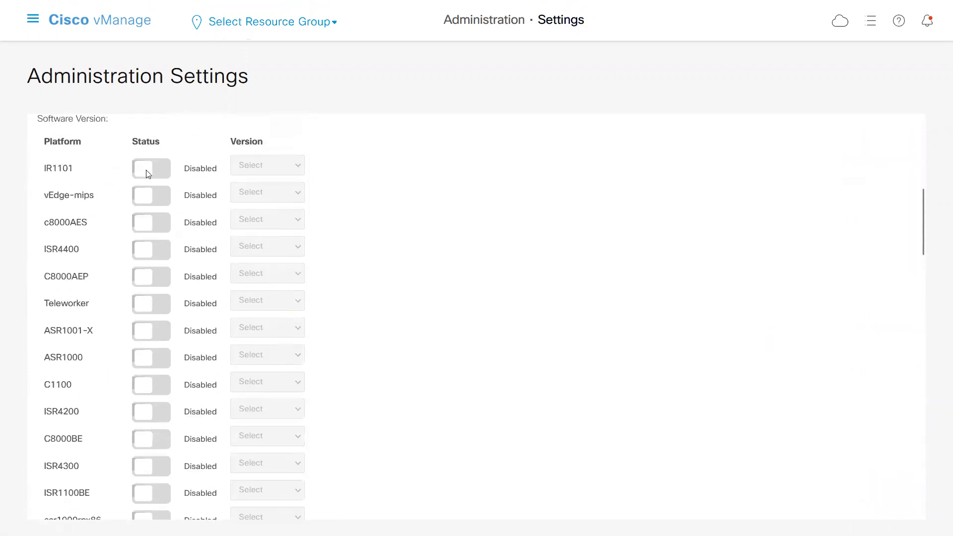
pyautogui.scroll(-8, 340, 297)
pyautogui.scroll(-1, 341, 297)
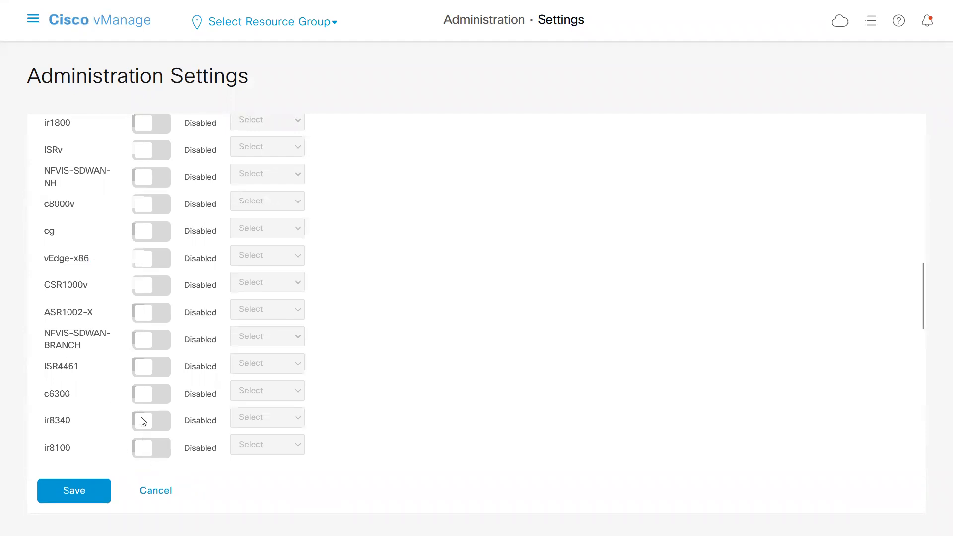
pyautogui.scroll(8, 140, 412)
pyautogui.scroll(2, 141, 410)
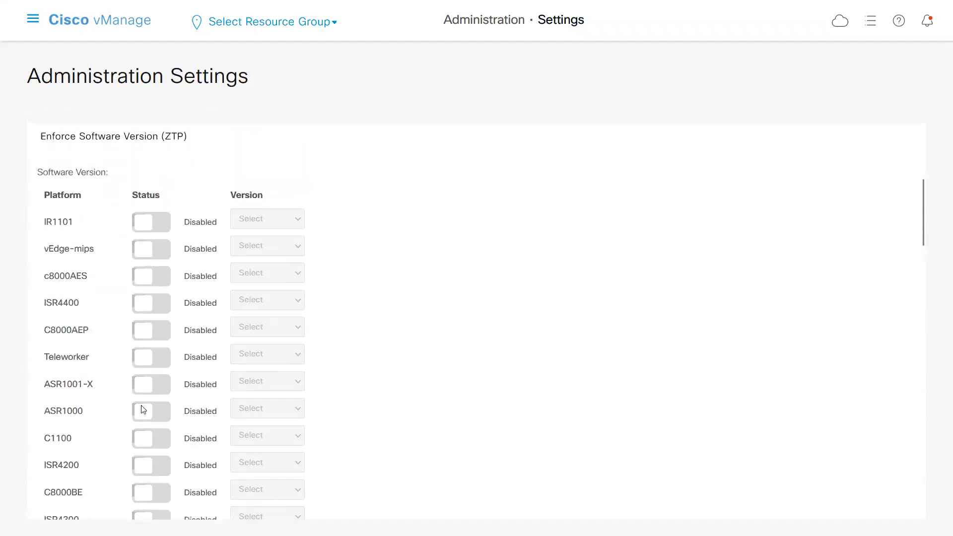
# Step: Try to enable software version enforcement for the vEdge-mips, C1100 and ISR4200 platforms
pyautogui.click(147, 256)
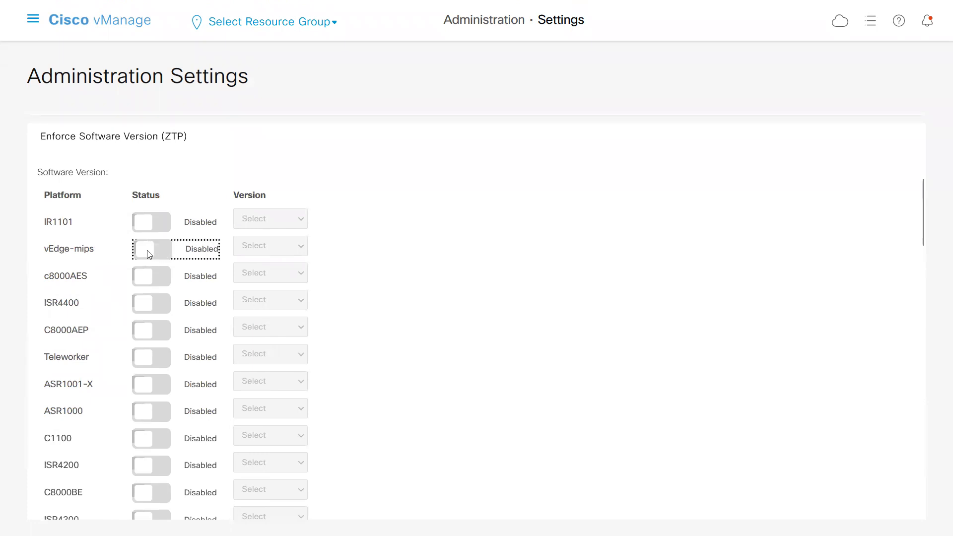
pyautogui.click(296, 243)
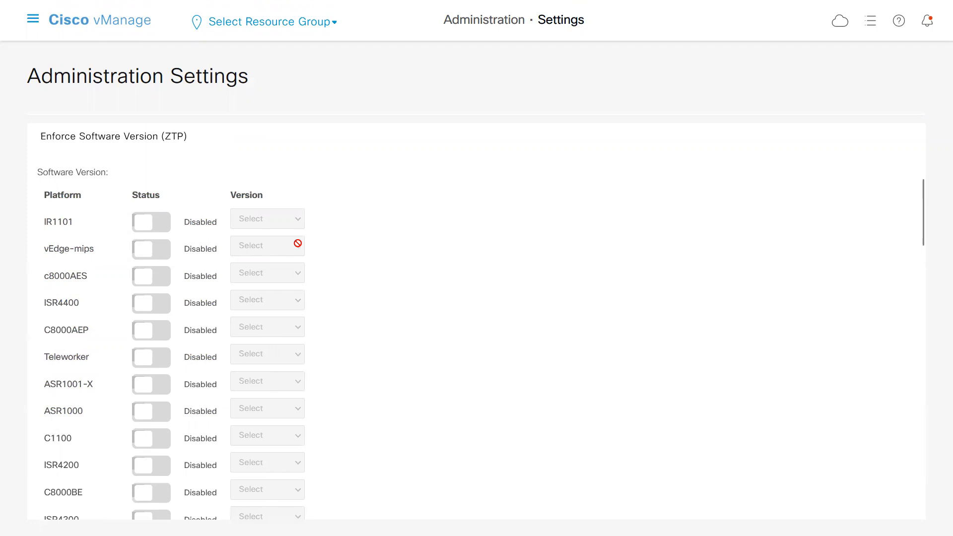
pyautogui.click(146, 255)
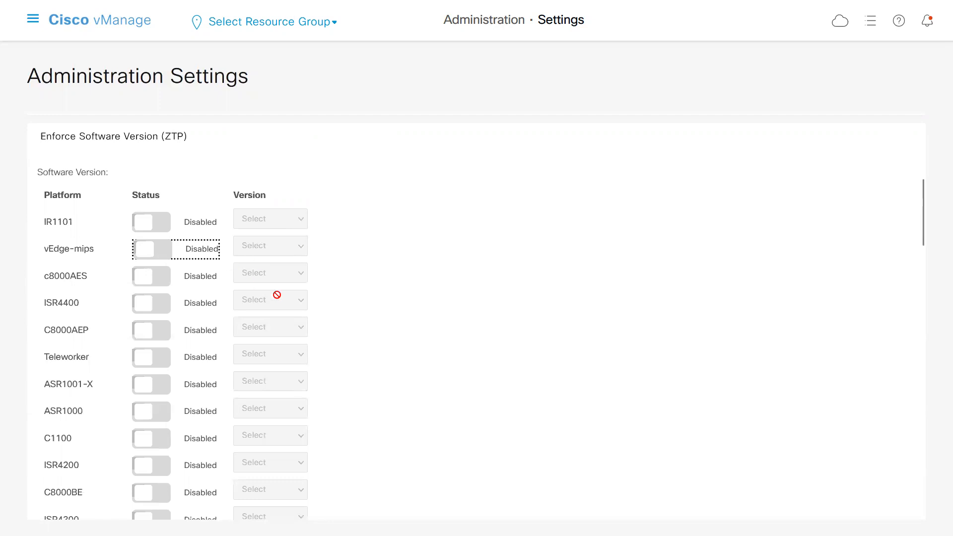
pyautogui.scroll(-2, 138, 315)
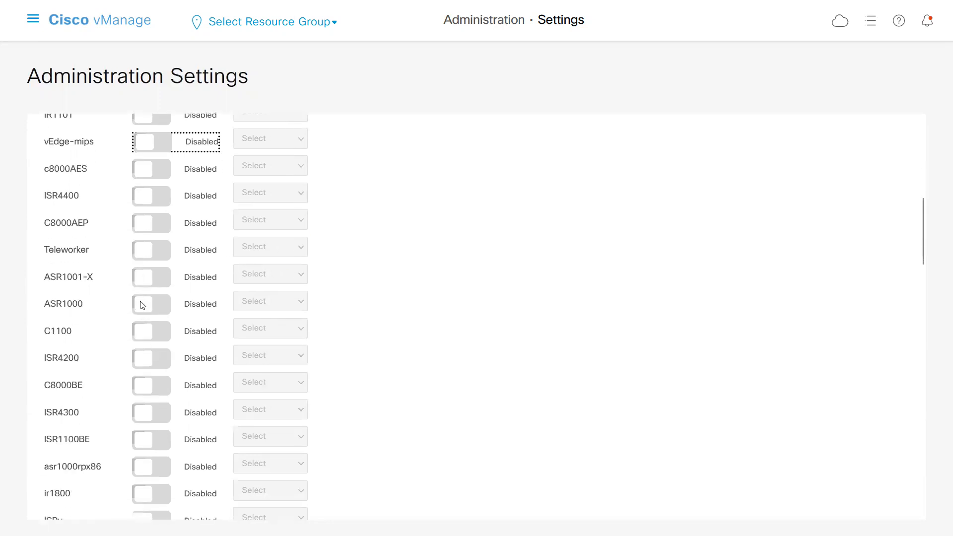
pyautogui.click(146, 335)
pyautogui.click(150, 359)
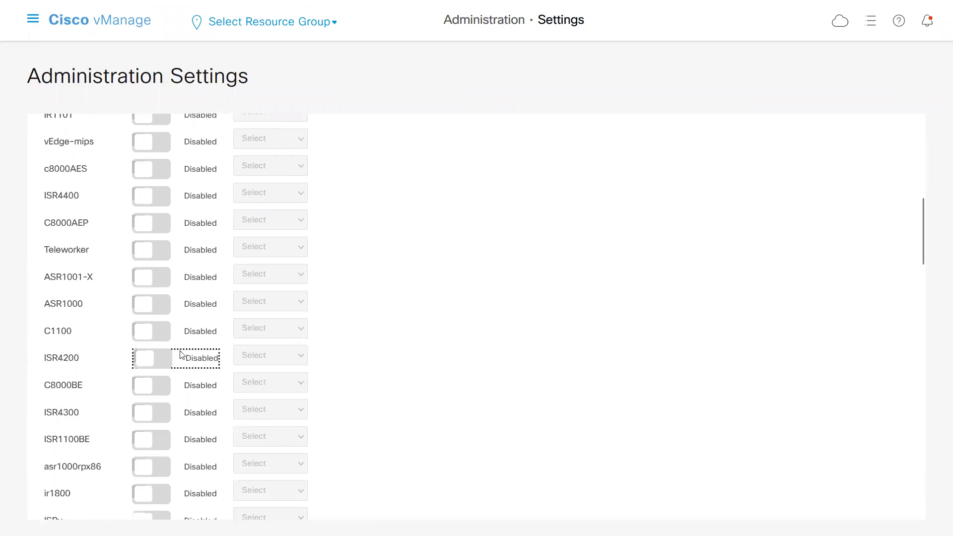
pyautogui.scroll(4, 138, 297)
pyautogui.click(541, 323)
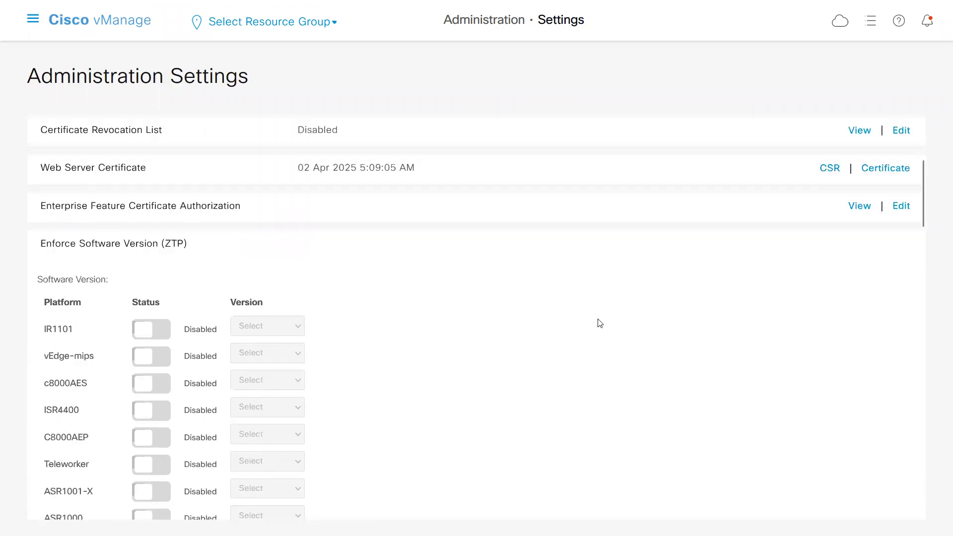
# Step: Enable software version enforcement for the CSR1000v platform and choose its 17.07.01a version
pyautogui.scroll(-8, 544, 343)
pyautogui.scroll(-4, 546, 344)
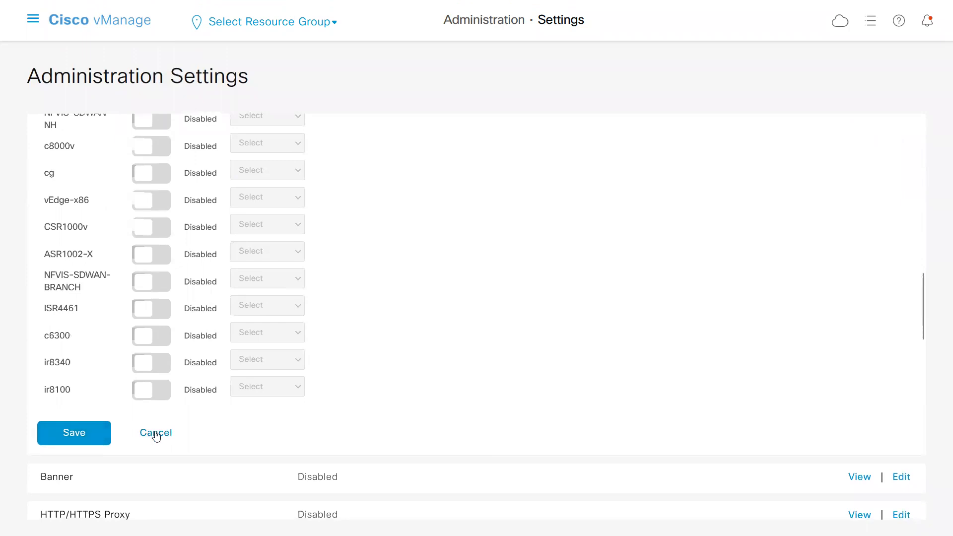
pyautogui.click(147, 228)
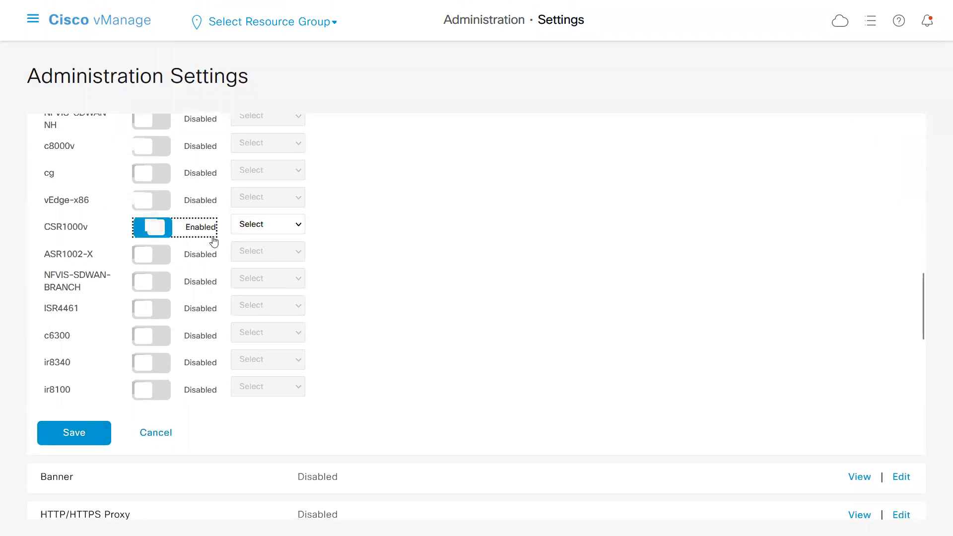
pyautogui.doubleClick(65, 229)
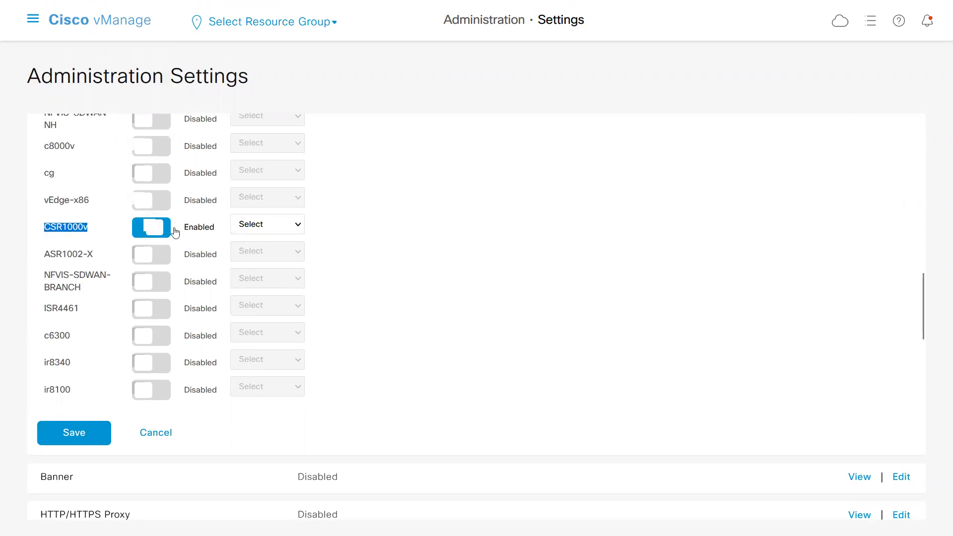
pyautogui.click(297, 225)
pyautogui.click(286, 272)
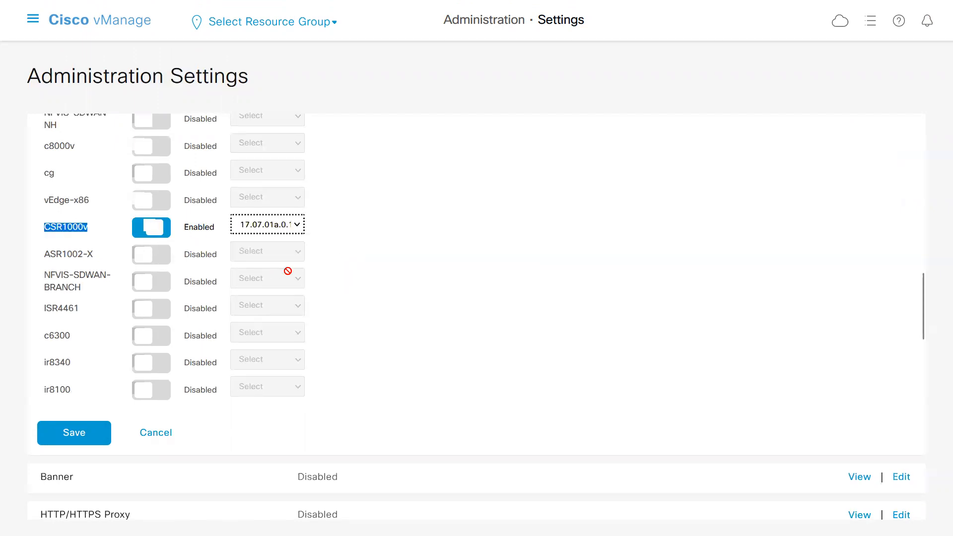
# Step: Enable software version enforcement for vEdge-x86 with version 20.8.1 and save the ZTP setting
pyautogui.scroll(2, 91, 369)
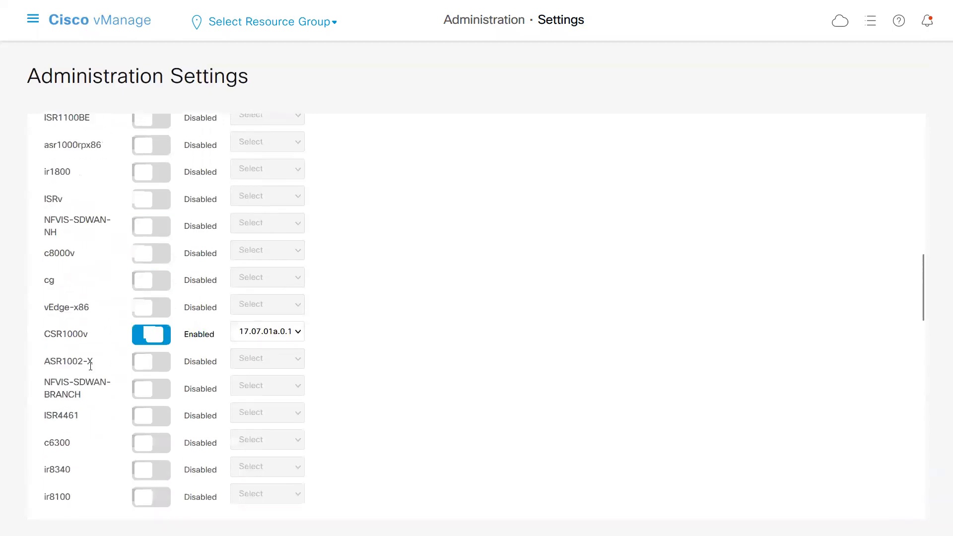
pyautogui.click(136, 309)
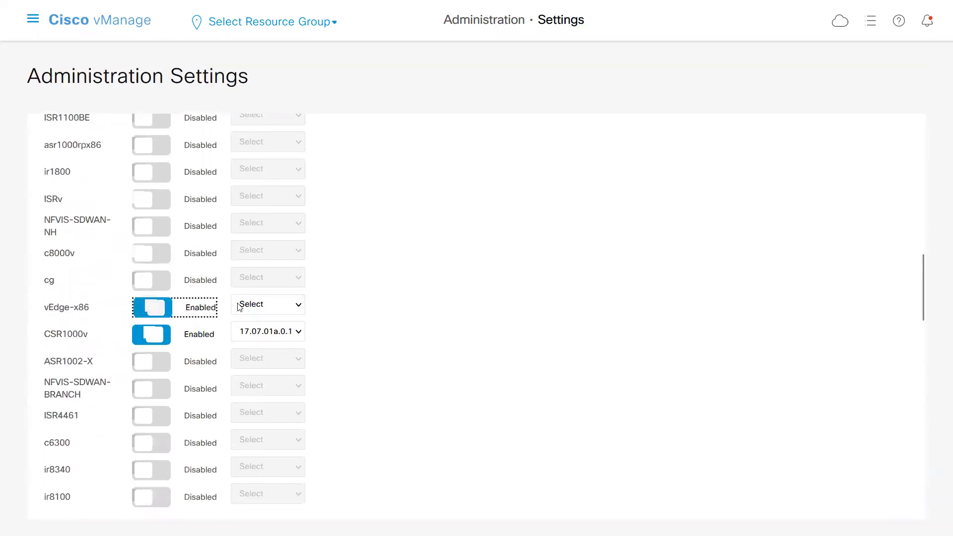
pyautogui.click(295, 303)
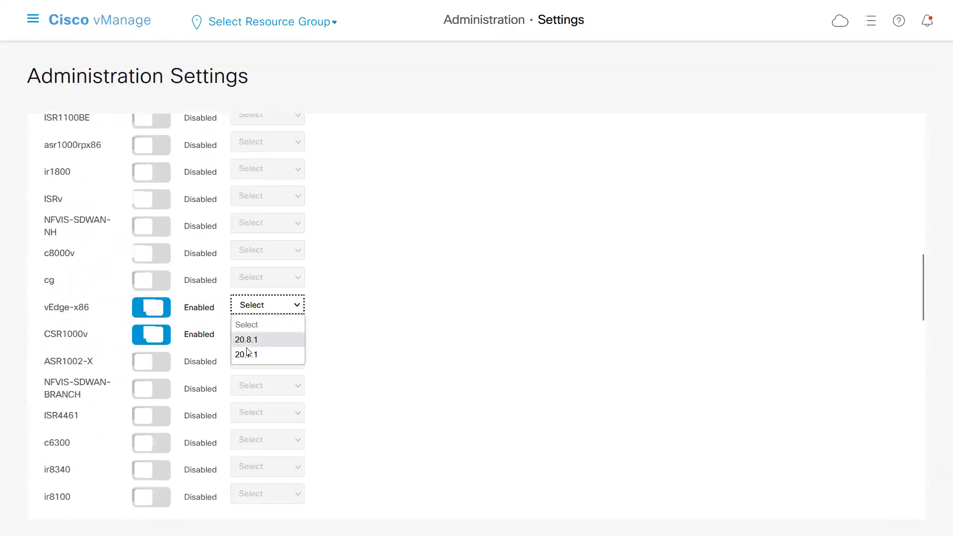
pyautogui.click(283, 342)
pyautogui.scroll(-3, 416, 331)
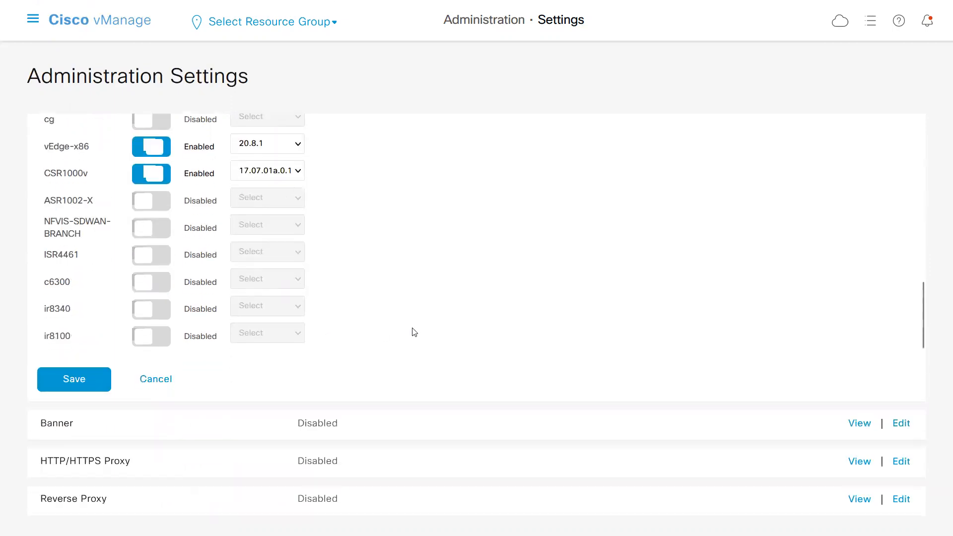
pyautogui.click(63, 388)
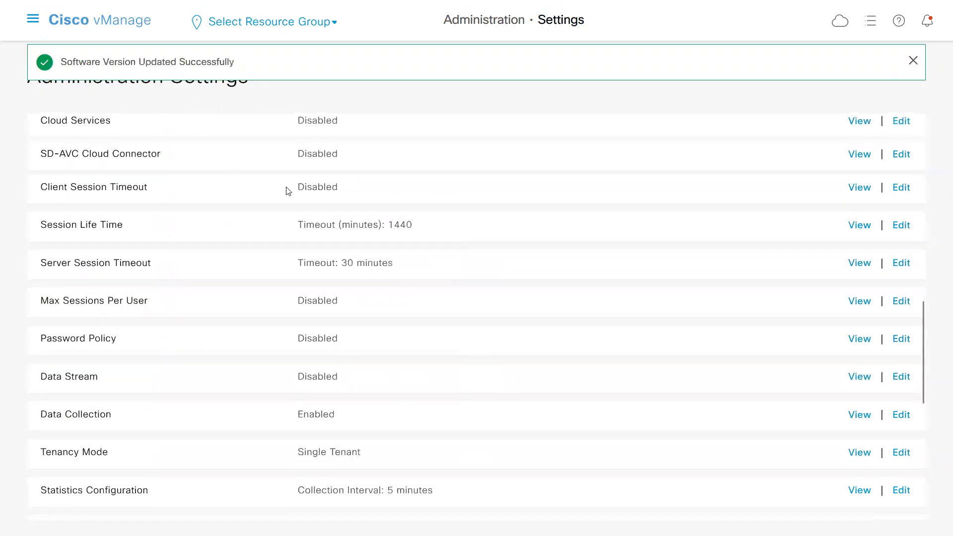
# Step: Look through the remaining administration settings, examining Statistics Configuration and Smart Account Credentials
pyautogui.scroll(-1, 377, 234)
pyautogui.scroll(-2, 379, 237)
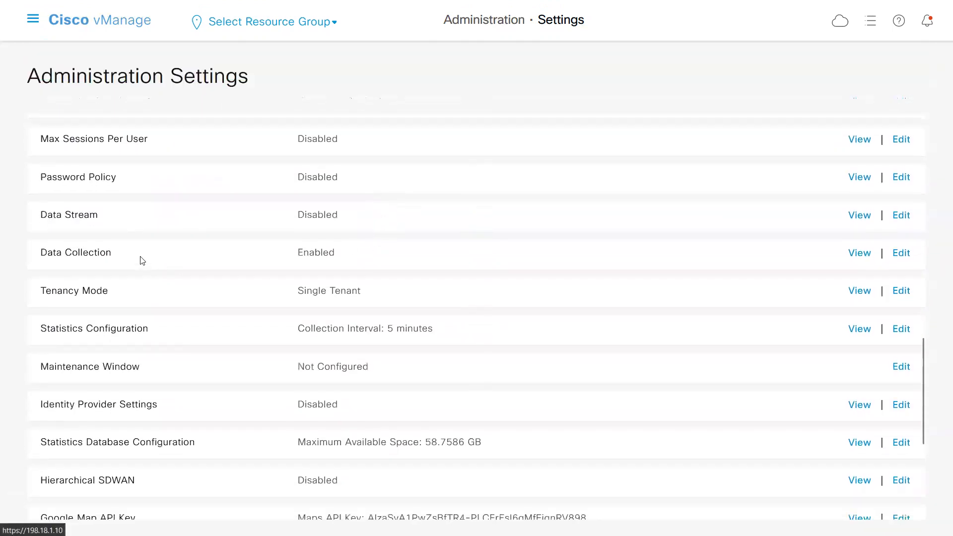
pyautogui.scroll(-3, 219, 295)
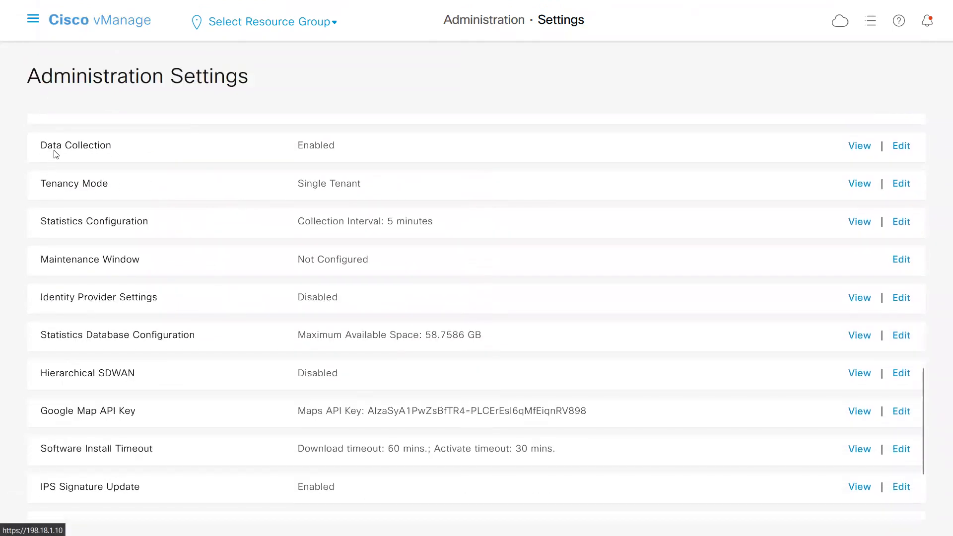
pyautogui.moveTo(42, 224); pyautogui.dragTo(100, 223)
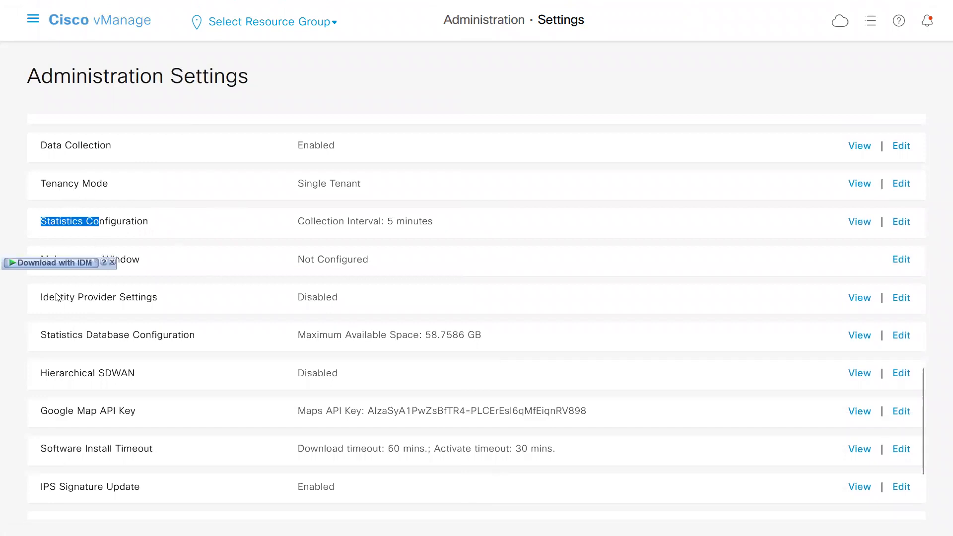
pyautogui.scroll(-3, 81, 356)
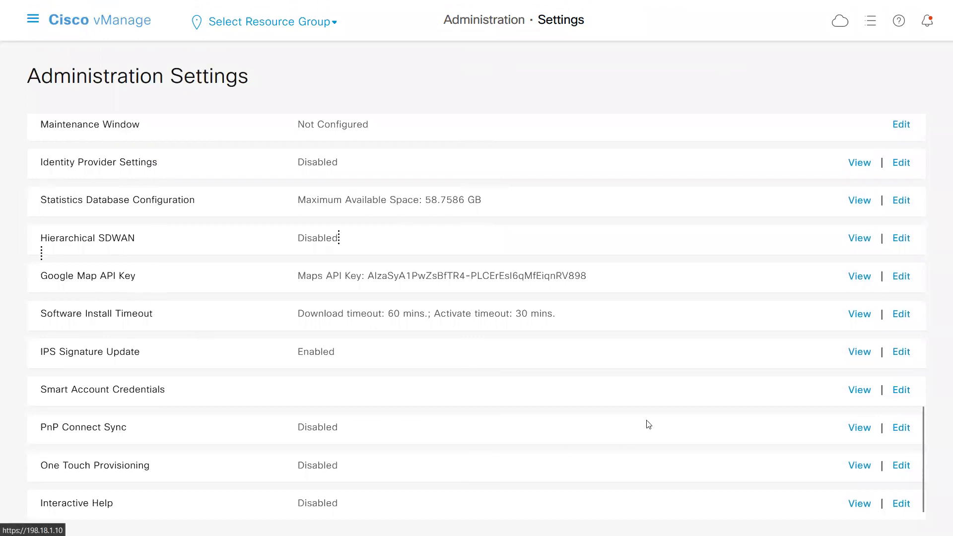
pyautogui.moveTo(36, 392); pyautogui.dragTo(449, 394)
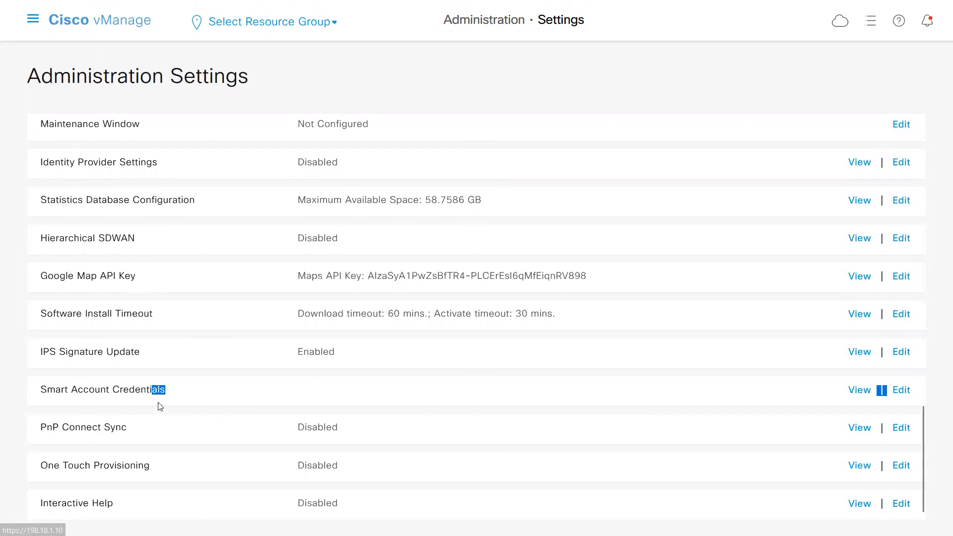
pyautogui.moveTo(160, 393); pyautogui.dragTo(46, 395)
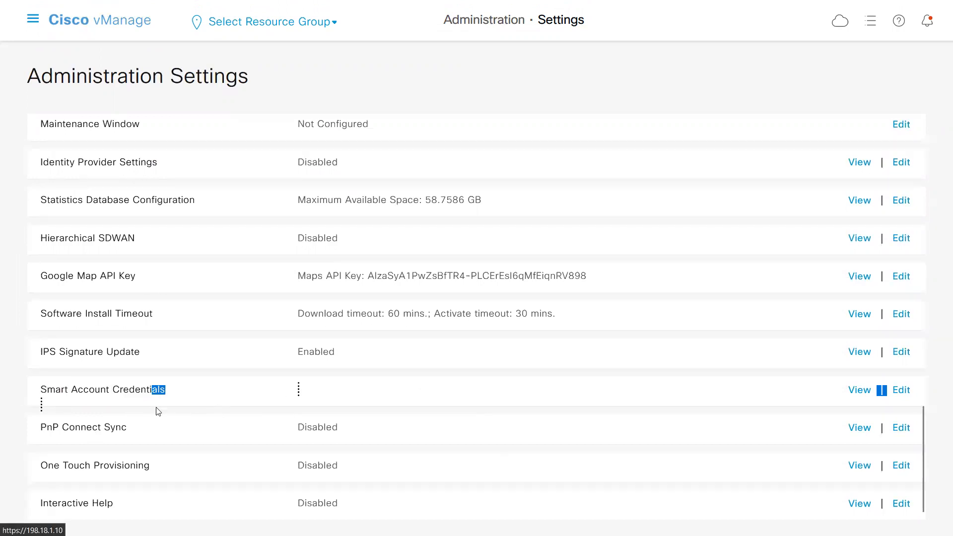
pyautogui.click(327, 392)
pyautogui.moveTo(43, 391); pyautogui.dragTo(83, 390)
pyautogui.doubleClick(63, 392)
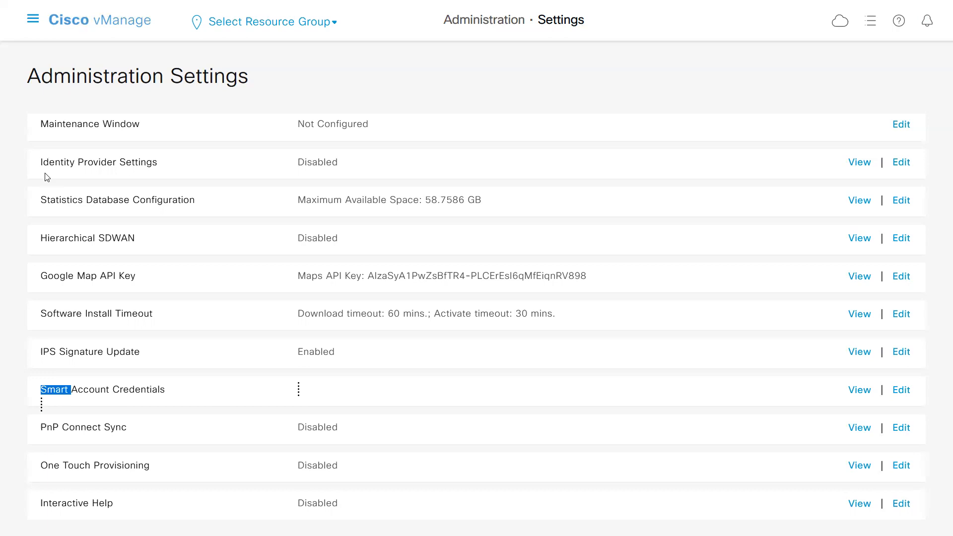
# Step: Annotate the settings page by hand with "ztp" under "vE" and "pnp" under "cE"
pyautogui.click(442, 54)
pyautogui.moveTo(516, 180); pyautogui.dragTo(570, 212)
pyautogui.moveTo(583, 172)
pyautogui.mouseDown()
pyautogui.moveTo(608, 213)
pyautogui.moveTo(613, 190)
pyautogui.mouseUp()
pyautogui.moveTo(611, 182)
pyautogui.mouseDown()
pyautogui.moveTo(614, 237)
pyautogui.moveTo(627, 223)
pyautogui.moveTo(616, 225)
pyautogui.mouseUp()
pyautogui.moveTo(507, 94)
pyautogui.mouseDown()
pyautogui.moveTo(527, 130)
pyautogui.moveTo(518, 93)
pyautogui.mouseUp()
pyautogui.moveTo(547, 99)
pyautogui.mouseDown()
pyautogui.moveTo(565, 120)
pyautogui.moveTo(572, 86)
pyautogui.mouseUp()
pyautogui.moveTo(490, 109); pyautogui.dragTo(524, 130)
pyautogui.moveTo(524, 92); pyautogui.dragTo(526, 130)
pyautogui.moveTo(523, 94); pyautogui.dragTo(517, 123)
pyautogui.moveTo(770, 104); pyautogui.dragTo(775, 131)
pyautogui.moveTo(790, 96)
pyautogui.mouseDown()
pyautogui.moveTo(812, 130)
pyautogui.moveTo(817, 125)
pyautogui.mouseUp()
pyautogui.moveTo(806, 88)
pyautogui.mouseDown()
pyautogui.moveTo(830, 88)
pyautogui.moveTo(822, 109)
pyautogui.mouseUp()
pyautogui.moveTo(727, 154); pyautogui.dragTo(745, 239)
pyautogui.moveTo(735, 185)
pyautogui.mouseDown()
pyautogui.moveTo(739, 206)
pyautogui.moveTo(782, 185)
pyautogui.moveTo(795, 206)
pyautogui.mouseUp()
pyautogui.moveTo(801, 156); pyautogui.dragTo(812, 226)
pyautogui.moveTo(811, 184)
pyautogui.mouseDown()
pyautogui.moveTo(831, 178)
pyautogui.moveTo(817, 198)
pyautogui.mouseUp()
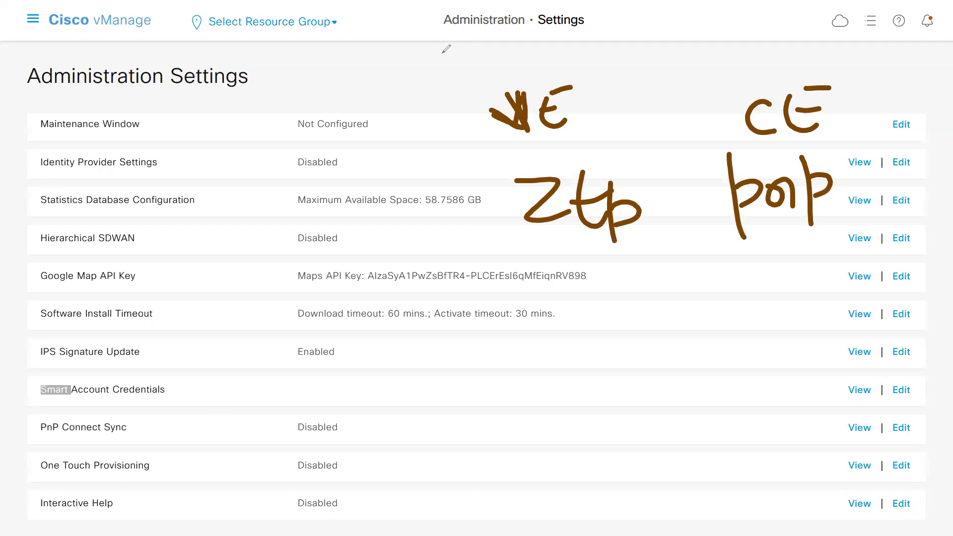
# Step: Draw a square by hand beneath the "ztp" annotation, next to the Software Install Timeout and PnP Connect Sync rows
pyautogui.moveTo(572, 328); pyautogui.dragTo(564, 437)
pyautogui.moveTo(575, 335); pyautogui.dragTo(692, 340)
pyautogui.moveTo(590, 441); pyautogui.dragTo(684, 441)
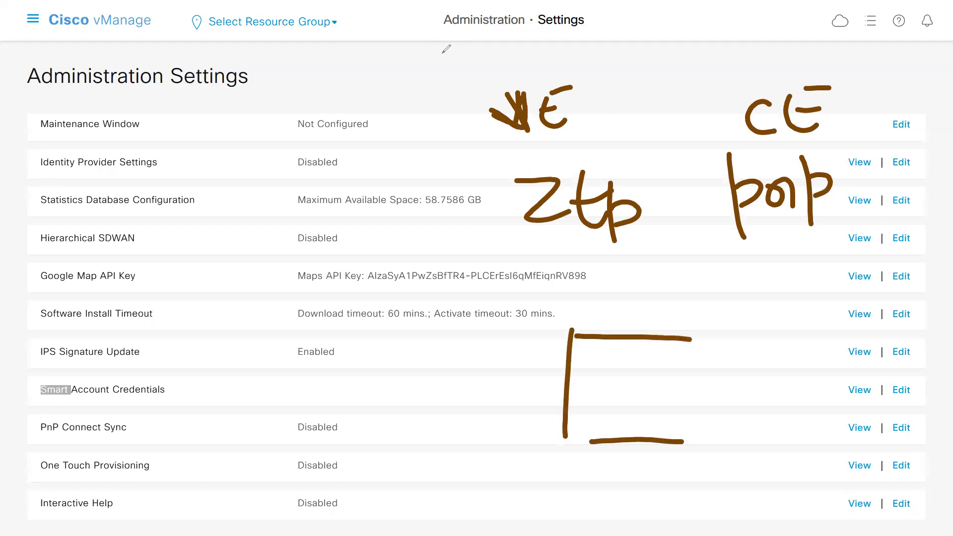
pyautogui.moveTo(691, 339); pyautogui.dragTo(687, 443)
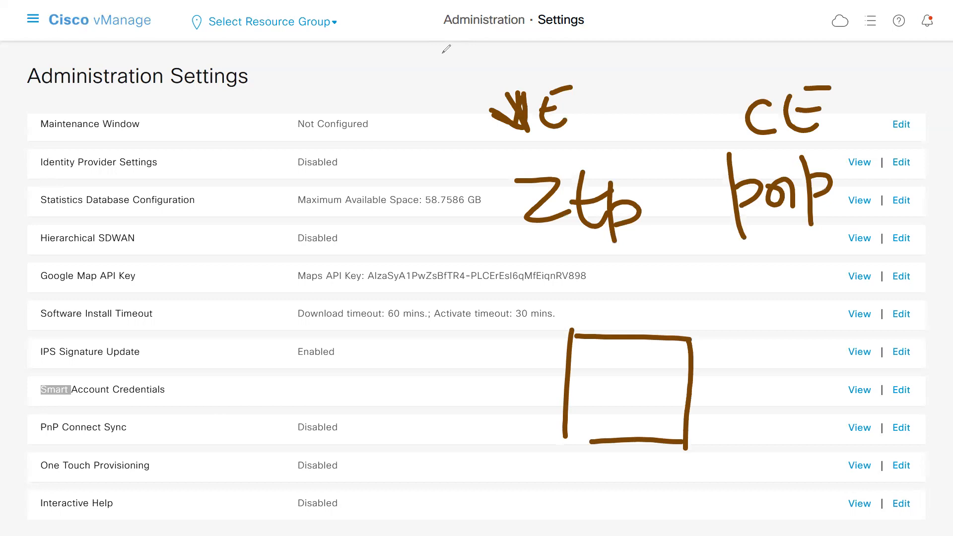
pyautogui.moveTo(562, 430); pyautogui.dragTo(601, 438)
# Step: Sketch a list of six short lines beside the square and head it with an underlined "vbond"
pyautogui.moveTo(715, 305); pyautogui.dragTo(771, 300)
pyautogui.moveTo(737, 333); pyautogui.dragTo(772, 329)
pyautogui.moveTo(729, 366); pyautogui.dragTo(770, 361)
pyautogui.moveTo(727, 407); pyautogui.dragTo(772, 404)
pyautogui.moveTo(737, 435); pyautogui.dragTo(773, 438)
pyautogui.moveTo(740, 465); pyautogui.dragTo(775, 469)
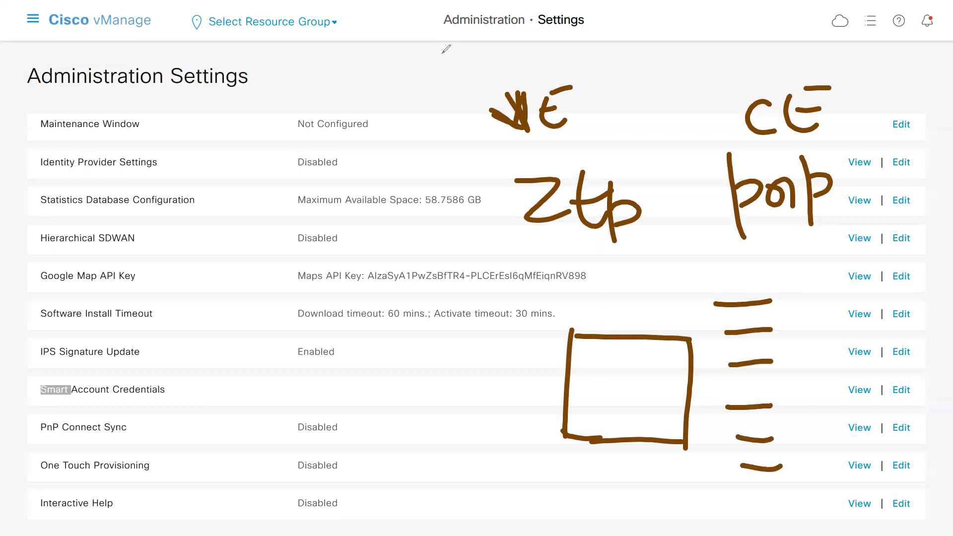
pyautogui.moveTo(726, 261); pyautogui.dragTo(743, 257)
pyautogui.moveTo(752, 250)
pyautogui.mouseDown()
pyautogui.moveTo(768, 269)
pyautogui.moveTo(756, 278)
pyautogui.mouseUp()
pyautogui.moveTo(782, 268); pyautogui.dragTo(805, 275)
pyautogui.moveTo(824, 264)
pyautogui.mouseDown()
pyautogui.moveTo(830, 257)
pyautogui.moveTo(847, 277)
pyautogui.mouseUp()
pyautogui.moveTo(727, 280)
pyautogui.mouseDown()
pyautogui.moveTo(837, 283)
pyautogui.moveTo(831, 290)
pyautogui.mouseUp()
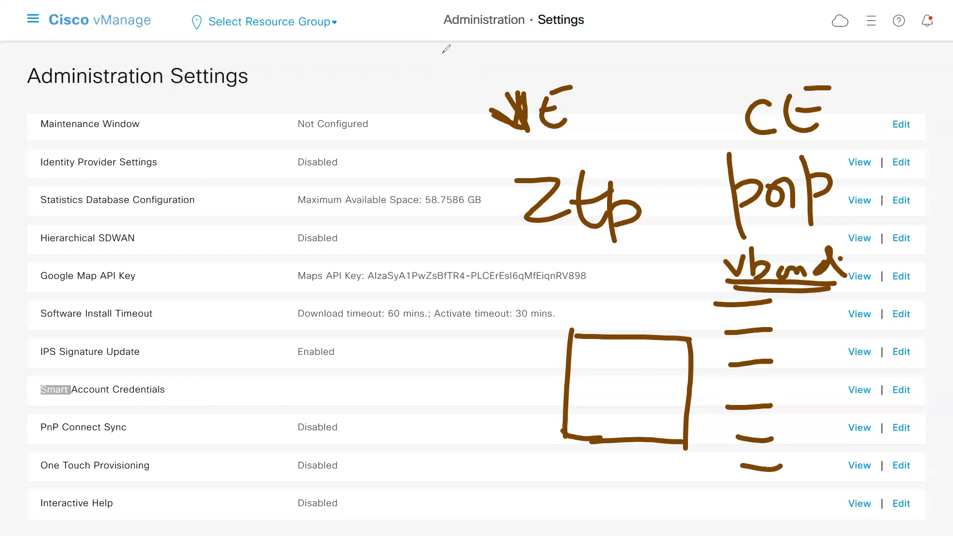
# Step: Write a circled "vbond" on the other side of the square and draw a small crossed device box below it
pyautogui.moveTo(336, 366)
pyautogui.mouseDown()
pyautogui.moveTo(358, 357)
pyautogui.moveTo(371, 382)
pyautogui.moveTo(396, 370)
pyautogui.moveTo(420, 373)
pyautogui.mouseUp()
pyautogui.moveTo(421, 331); pyautogui.dragTo(431, 370)
pyautogui.moveTo(422, 302)
pyautogui.mouseDown()
pyautogui.moveTo(318, 397)
pyautogui.moveTo(391, 312)
pyautogui.mouseUp()
pyautogui.moveTo(456, 454); pyautogui.dragTo(463, 494)
pyautogui.moveTo(460, 449)
pyautogui.mouseDown()
pyautogui.moveTo(487, 450)
pyautogui.moveTo(487, 488)
pyautogui.moveTo(471, 484)
pyautogui.moveTo(493, 480)
pyautogui.mouseUp()
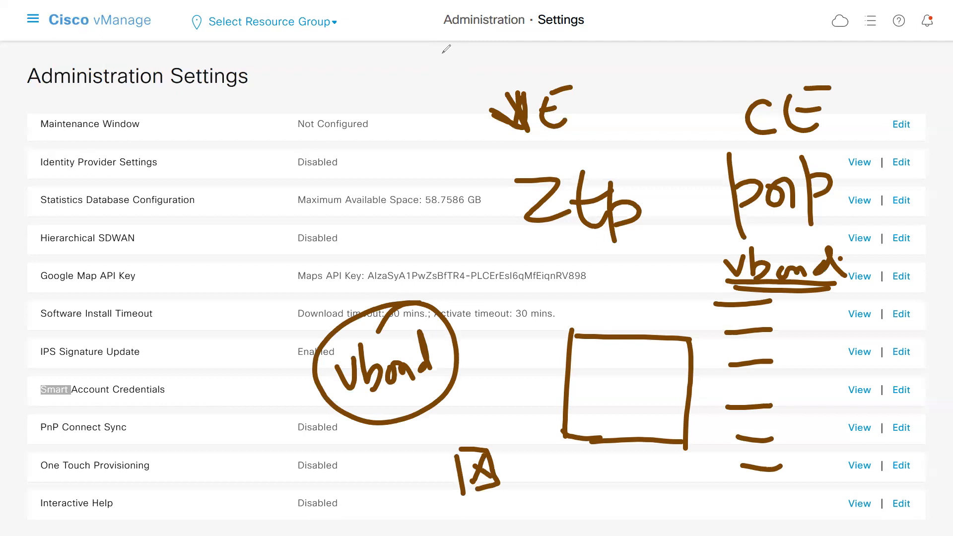
# Step: Draw arrows from the device box to the circled vbond and from there to the list, adding dots and short lines beside the list
pyautogui.moveTo(791, 321); pyautogui.dragTo(796, 322)
pyautogui.moveTo(797, 333); pyautogui.dragTo(803, 334)
pyautogui.moveTo(798, 347); pyautogui.dragTo(811, 346)
pyautogui.moveTo(481, 431)
pyautogui.mouseDown()
pyautogui.moveTo(446, 392)
pyautogui.moveTo(442, 412)
pyautogui.mouseUp()
pyautogui.moveTo(450, 392); pyautogui.dragTo(463, 395)
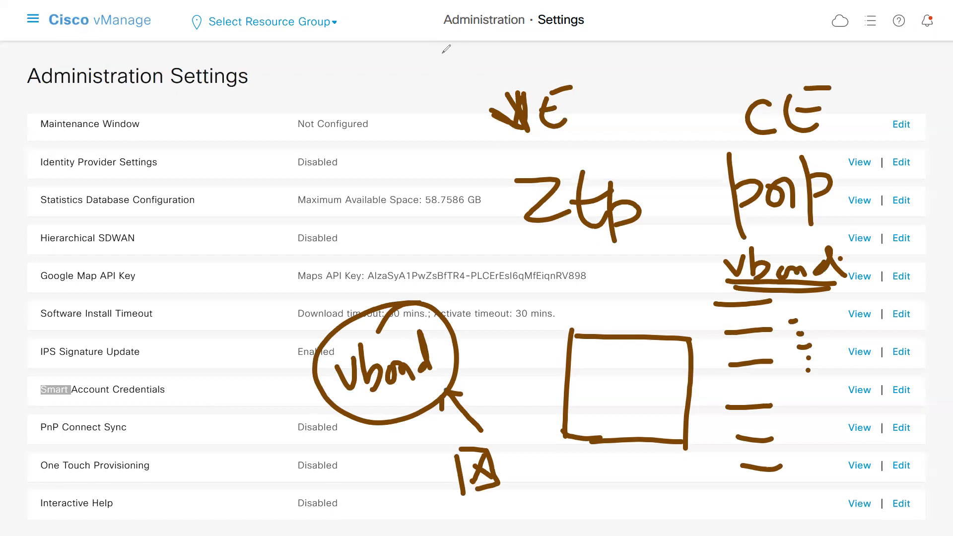
pyautogui.moveTo(423, 305)
pyautogui.mouseDown()
pyautogui.moveTo(545, 253)
pyautogui.moveTo(718, 270)
pyautogui.moveTo(698, 291)
pyautogui.mouseUp()
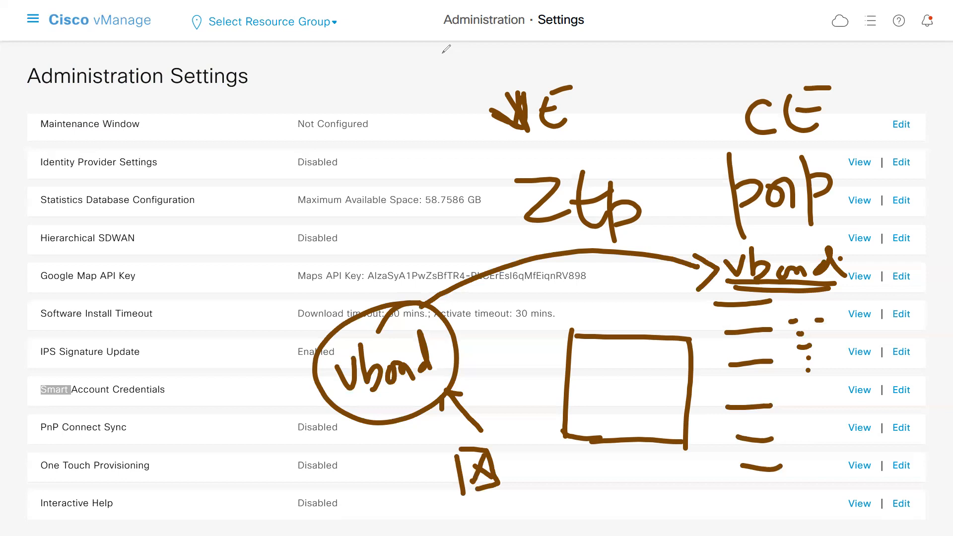
pyautogui.moveTo(811, 322); pyautogui.dragTo(841, 322)
pyautogui.moveTo(821, 349)
pyautogui.mouseDown()
pyautogui.moveTo(861, 342)
pyautogui.moveTo(853, 360)
pyautogui.mouseUp()
pyautogui.moveTo(821, 379); pyautogui.dragTo(849, 376)
pyautogui.moveTo(846, 388); pyautogui.dragTo(857, 390)
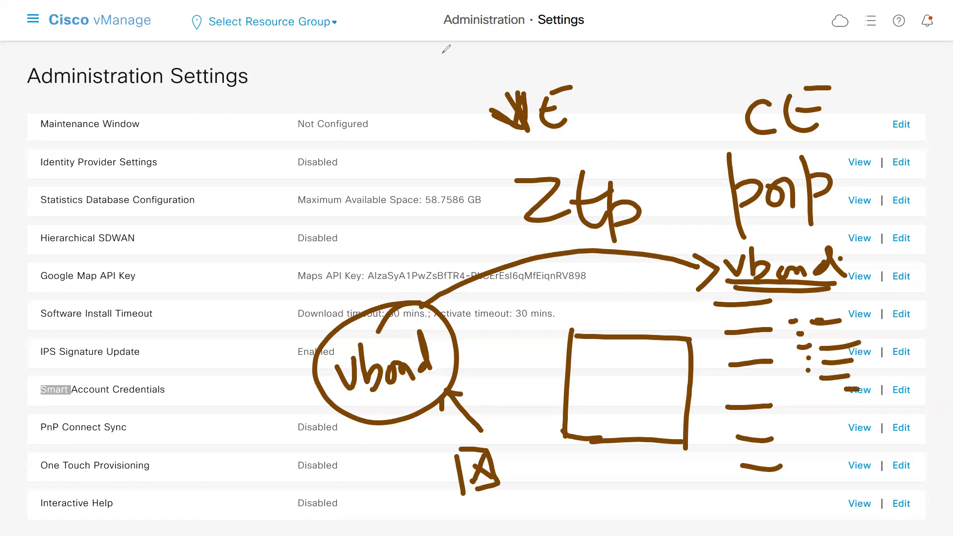
pyautogui.moveTo(817, 322); pyautogui.dragTo(929, 330)
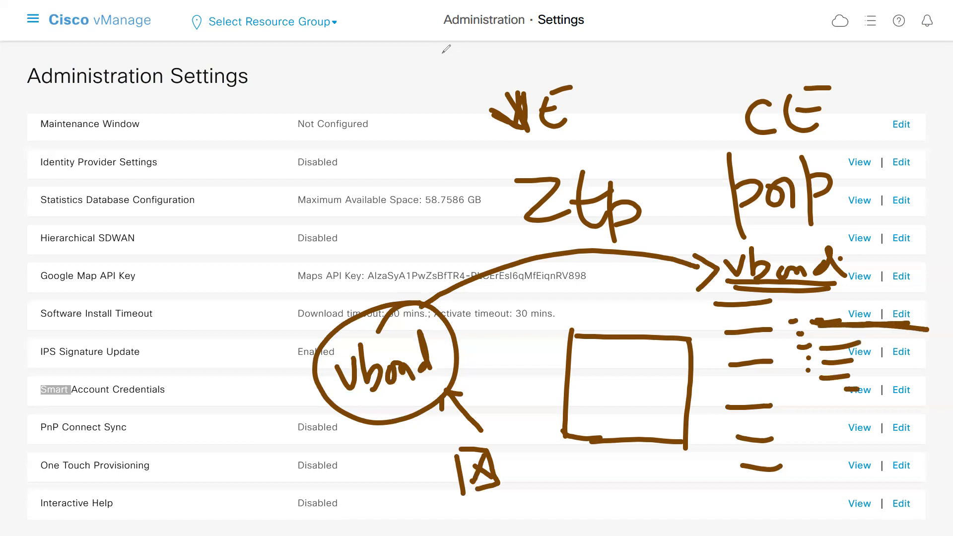
# Step: Retrace the path from the device box through vbond to the list, circle the device box, and mark both ends
pyautogui.moveTo(481, 435)
pyautogui.mouseDown()
pyautogui.moveTo(431, 354)
pyautogui.moveTo(715, 269)
pyautogui.moveTo(764, 268)
pyautogui.moveTo(477, 281)
pyautogui.mouseUp()
pyautogui.moveTo(424, 298)
pyautogui.mouseDown()
pyautogui.moveTo(461, 417)
pyautogui.moveTo(481, 444)
pyautogui.moveTo(438, 455)
pyautogui.moveTo(512, 465)
pyautogui.moveTo(499, 506)
pyautogui.mouseUp()
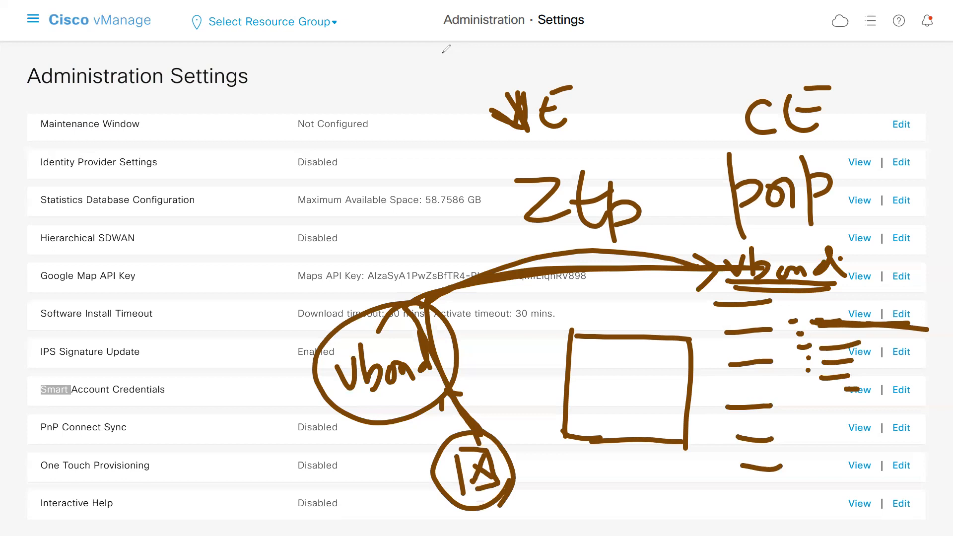
pyautogui.moveTo(350, 409); pyautogui.dragTo(390, 385)
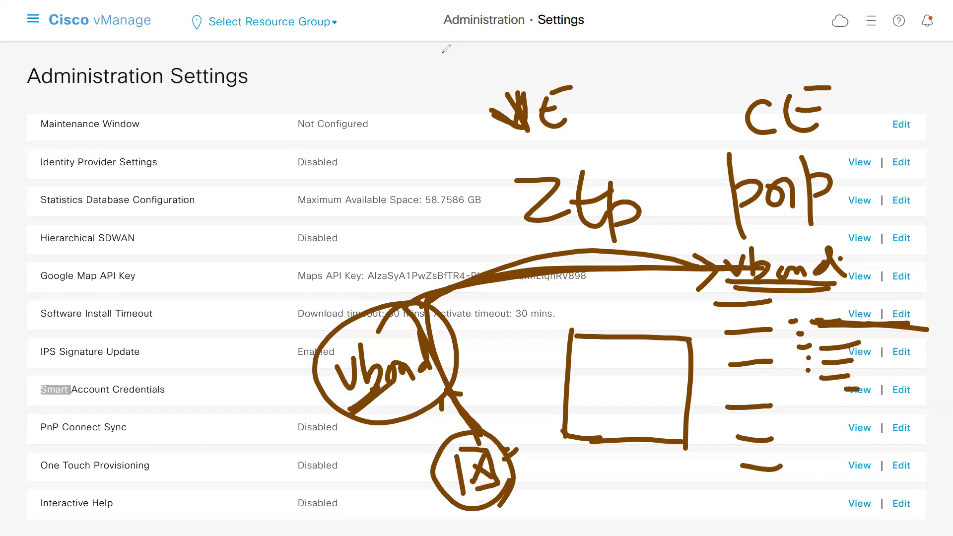
pyautogui.moveTo(503, 449); pyautogui.dragTo(520, 430)
# Step: Write an underlined "pnp" by hand above the circled vbond
pyautogui.moveTo(216, 171)
pyautogui.mouseDown()
pyautogui.moveTo(223, 223)
pyautogui.moveTo(254, 236)
pyautogui.moveTo(214, 256)
pyautogui.mouseUp()
pyautogui.moveTo(256, 237); pyautogui.dragTo(299, 234)
pyautogui.moveTo(300, 164); pyautogui.dragTo(328, 246)
pyautogui.moveTo(314, 188); pyautogui.dragTo(322, 209)
pyautogui.moveTo(211, 265); pyautogui.dragTo(337, 243)
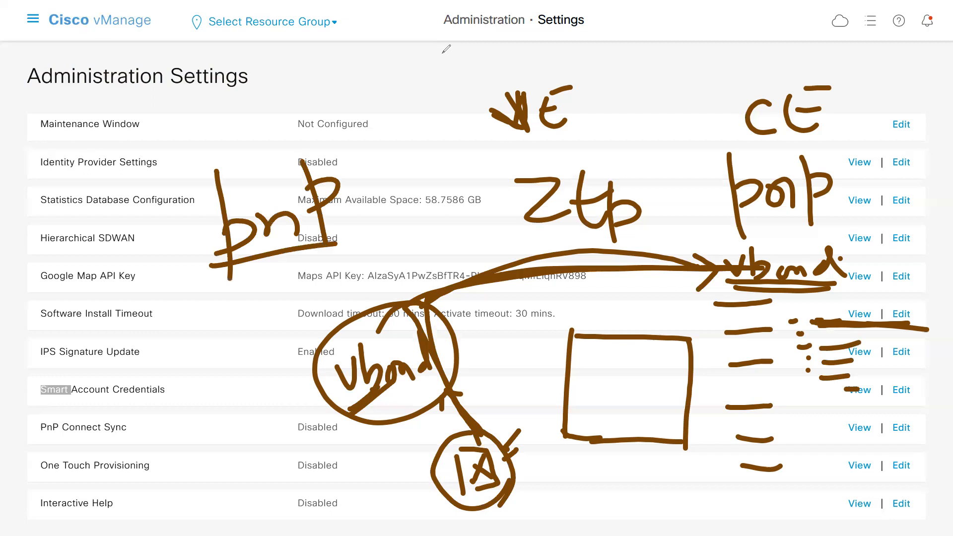
# Step: Circle PnP Connect Sync, Smart Account Credentials and IPS Signature Update, and erase all annotations from the page
pyautogui.moveTo(36, 435)
pyautogui.mouseDown()
pyautogui.moveTo(135, 433)
pyautogui.moveTo(89, 406)
pyautogui.moveTo(22, 431)
pyautogui.mouseUp()
pyautogui.moveTo(33, 370)
pyautogui.mouseDown()
pyautogui.moveTo(30, 385)
pyautogui.moveTo(47, 356)
pyautogui.moveTo(1, 372)
pyautogui.mouseUp()
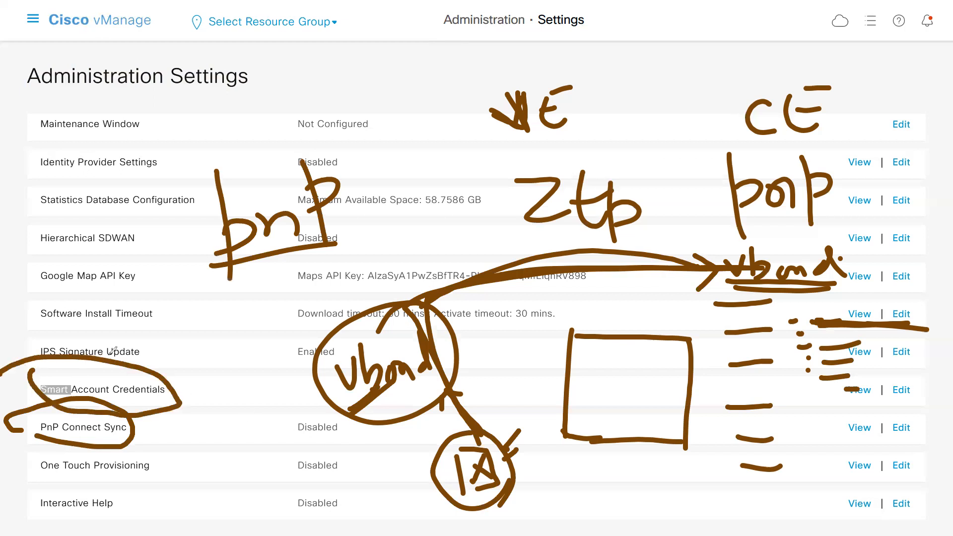
pyautogui.moveTo(57, 332)
pyautogui.mouseDown()
pyautogui.moveTo(23, 369)
pyautogui.moveTo(149, 389)
pyautogui.moveTo(59, 340)
pyautogui.mouseUp()
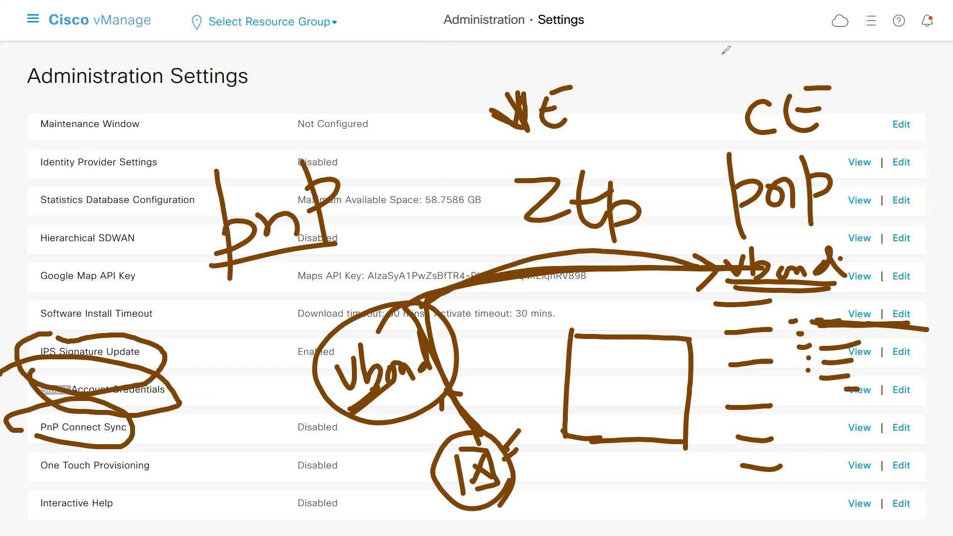
pyautogui.press('e')
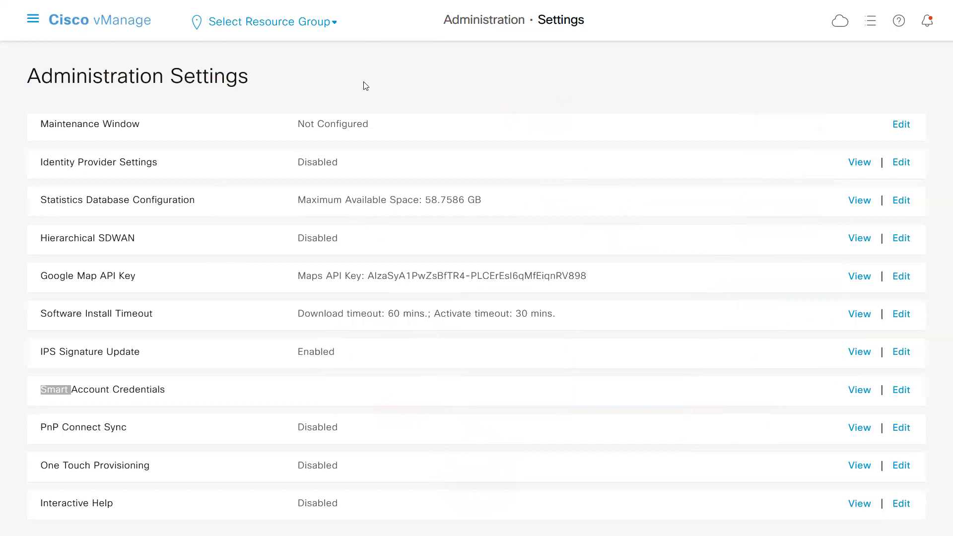
# Step: Look through the whole list of administration settings again, from Organization Name down to PnP Connect Sync
pyautogui.scroll(10, 319, 319)
pyautogui.scroll(9, 355, 321)
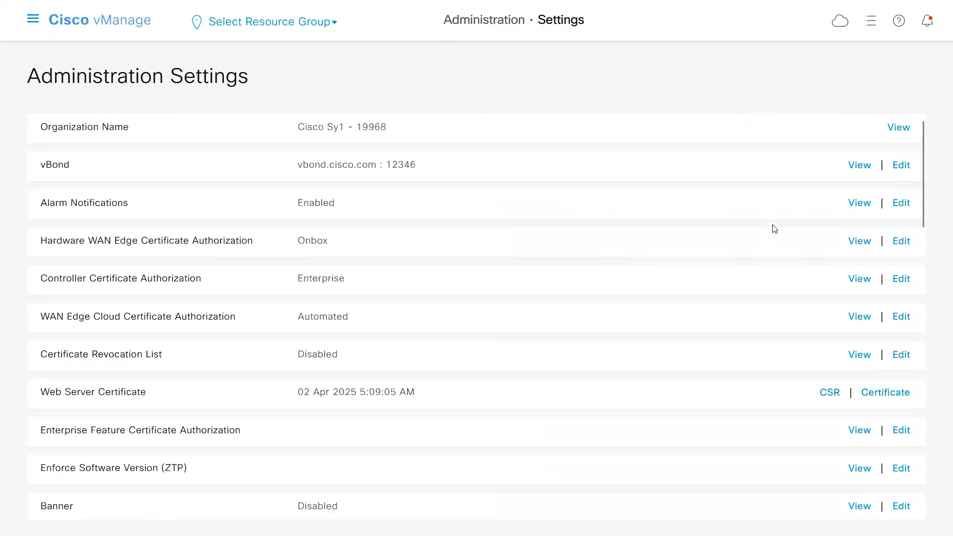
pyautogui.scroll(-15, 638, 266)
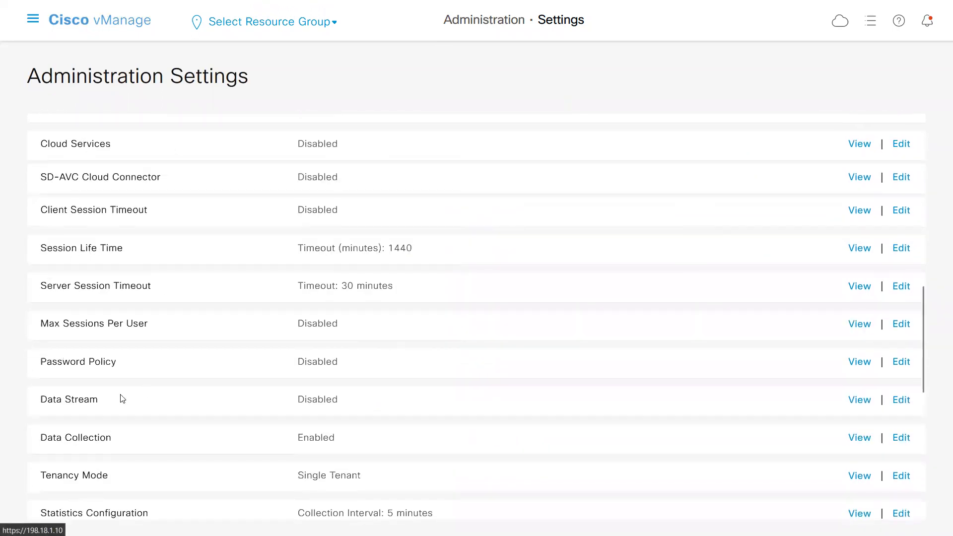
pyautogui.scroll(-4, 121, 400)
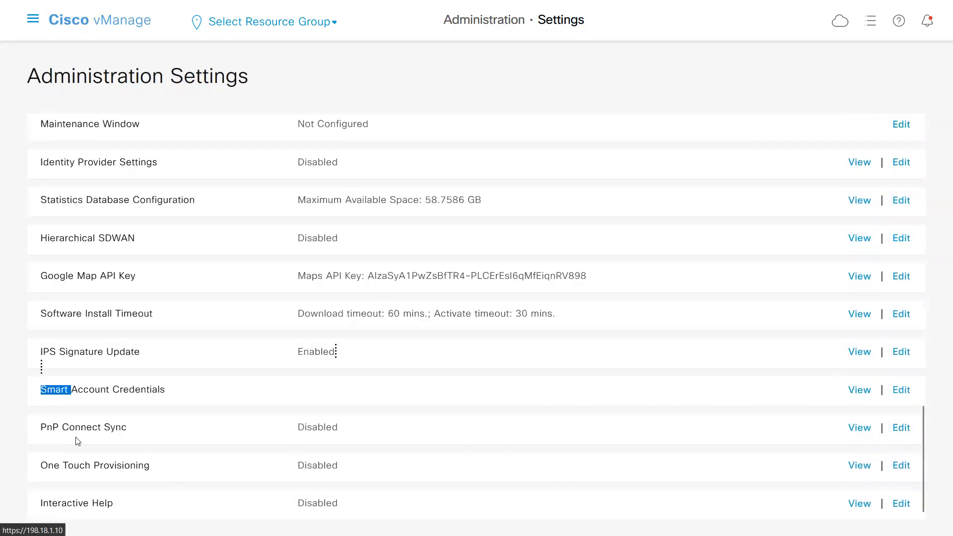
pyautogui.click(119, 432)
pyautogui.scroll(3, 167, 211)
pyautogui.scroll(6, 196, 228)
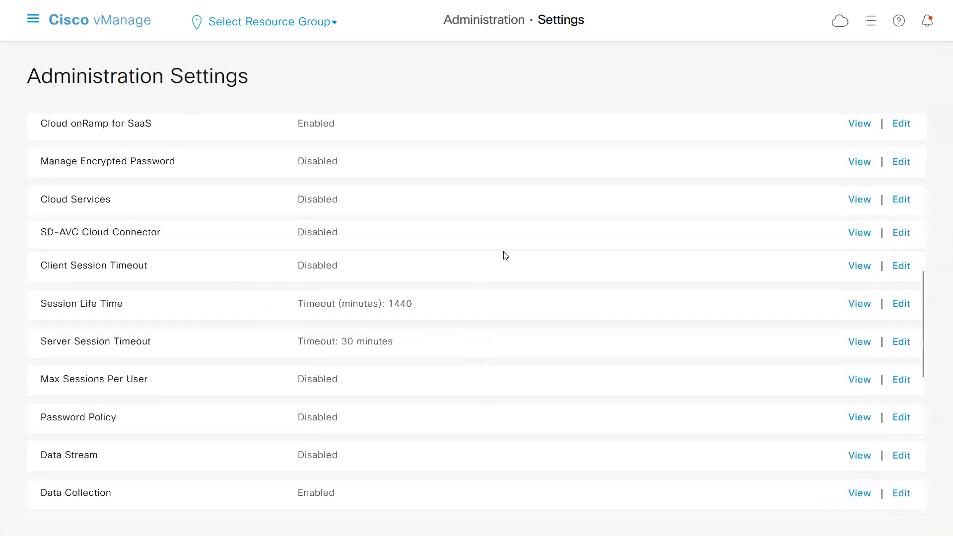
pyautogui.scroll(3, 505, 255)
pyautogui.scroll(6, 503, 258)
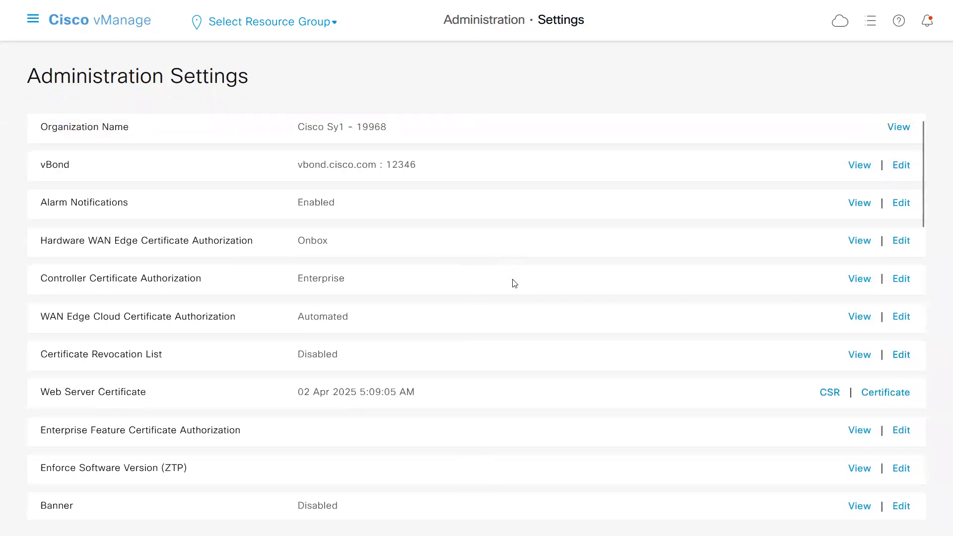
pyautogui.scroll(-10, 528, 296)
pyautogui.scroll(-5, 544, 280)
pyautogui.scroll(15, 550, 272)
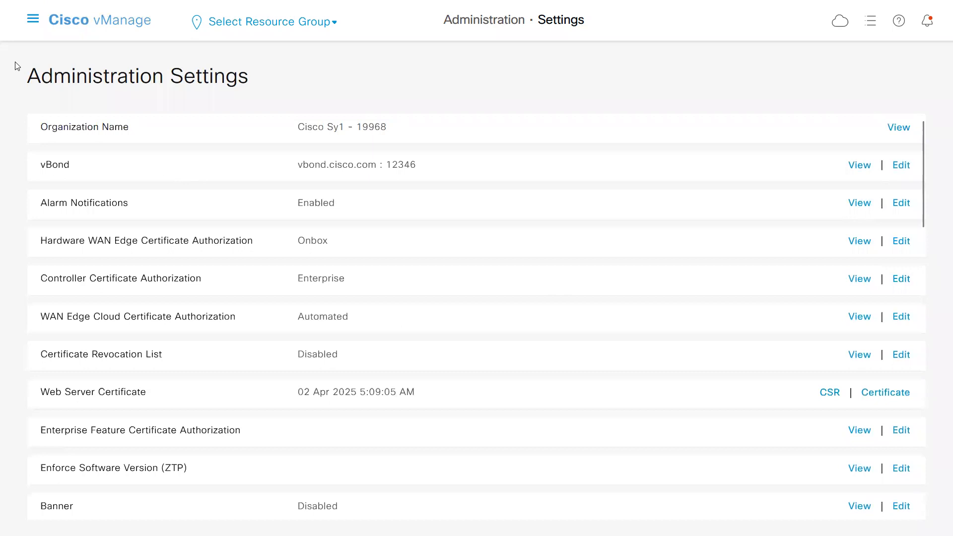
# Step: Check the vAnalytics menu entry, launch Workflows, and look over the workflows offered in the library
pyautogui.click(33, 20)
pyautogui.click(74, 270)
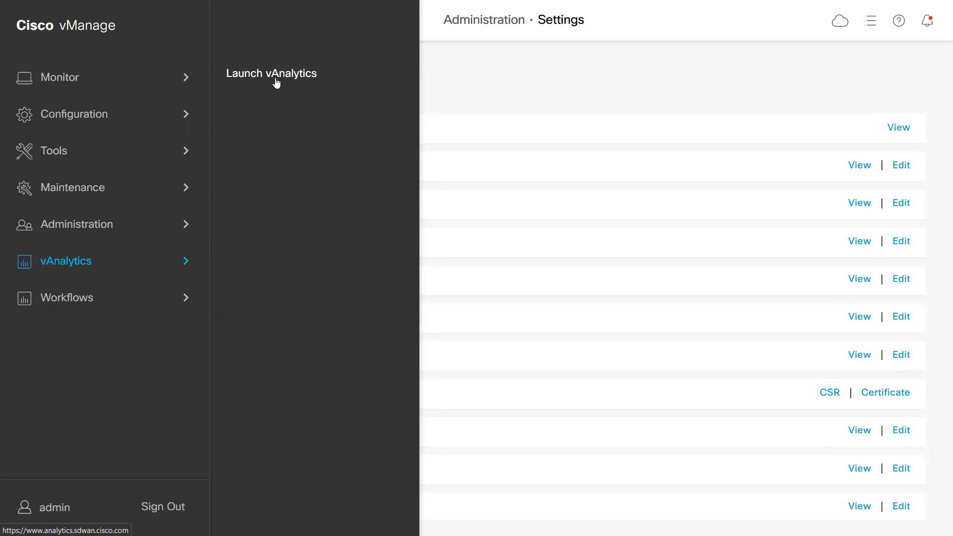
pyautogui.click(101, 304)
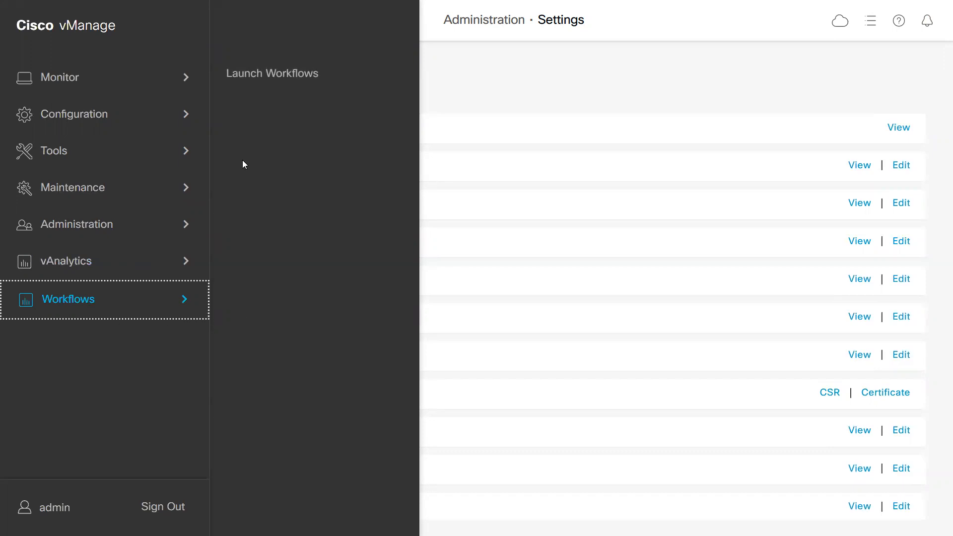
pyautogui.click(253, 74)
pyautogui.scroll(-3, 342, 319)
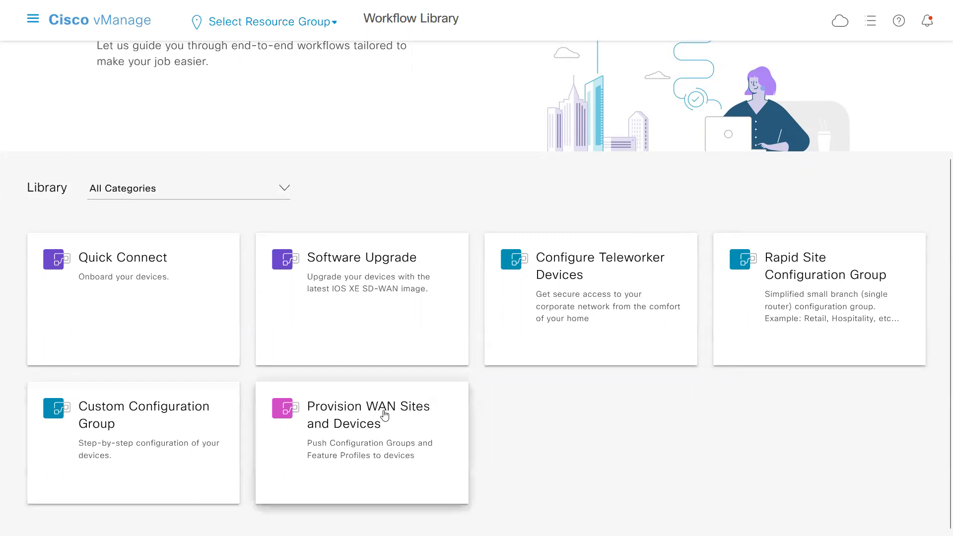
pyautogui.scroll(3, 385, 313)
pyautogui.scroll(-3, 490, 292)
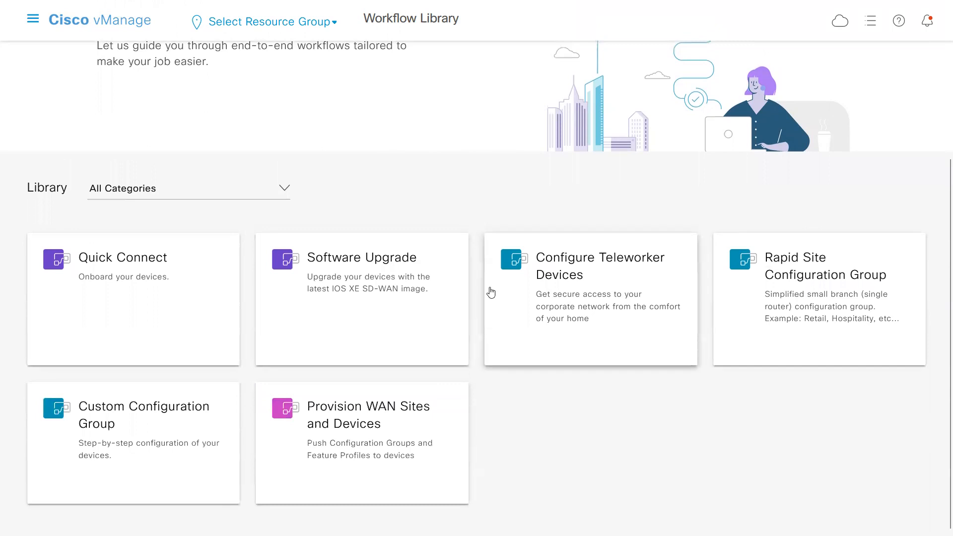
# Step: Start the Software Upgrade workflow, review its process overview, and select BR1-CEDGE1 as the device to upgrade
pyautogui.click(398, 263)
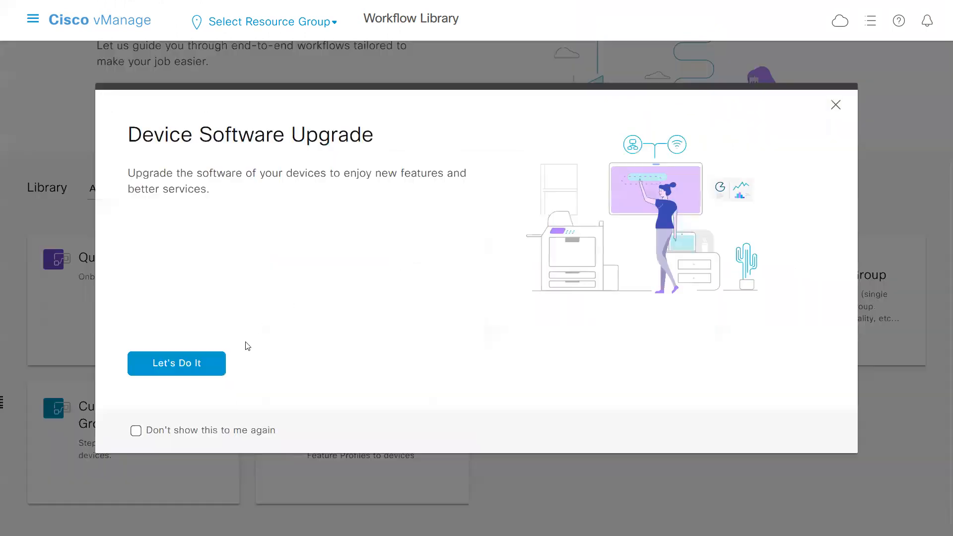
pyautogui.click(189, 370)
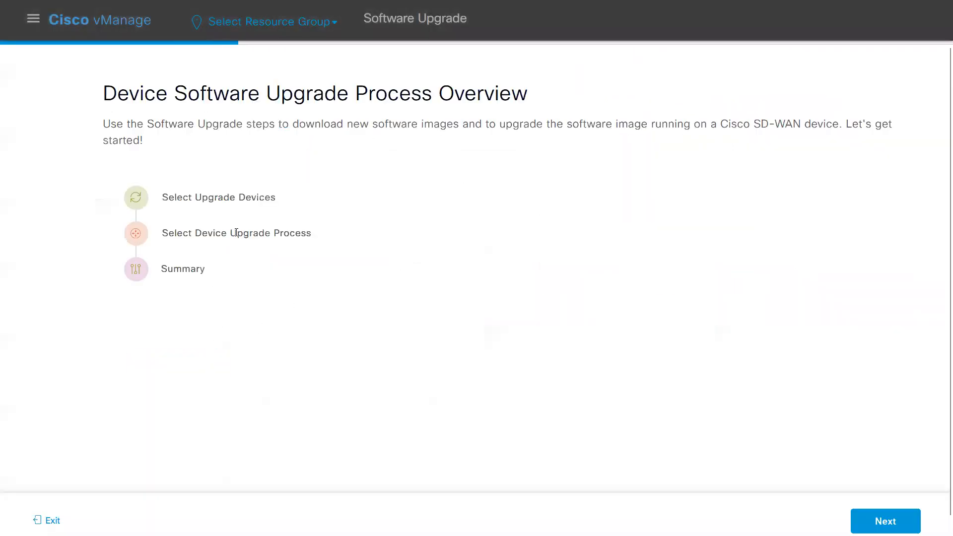
pyautogui.moveTo(187, 200); pyautogui.dragTo(255, 240)
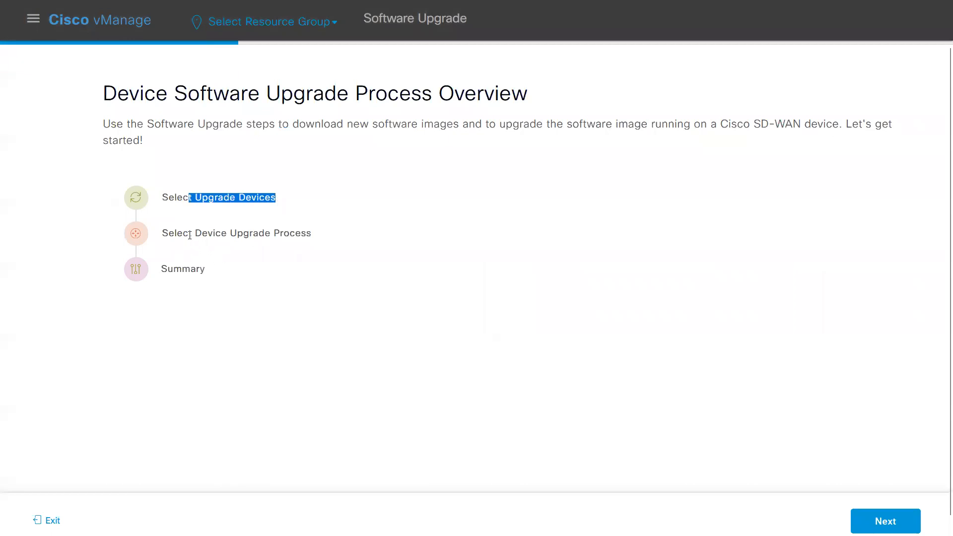
pyautogui.moveTo(189, 235); pyautogui.dragTo(289, 234)
pyautogui.click(912, 520)
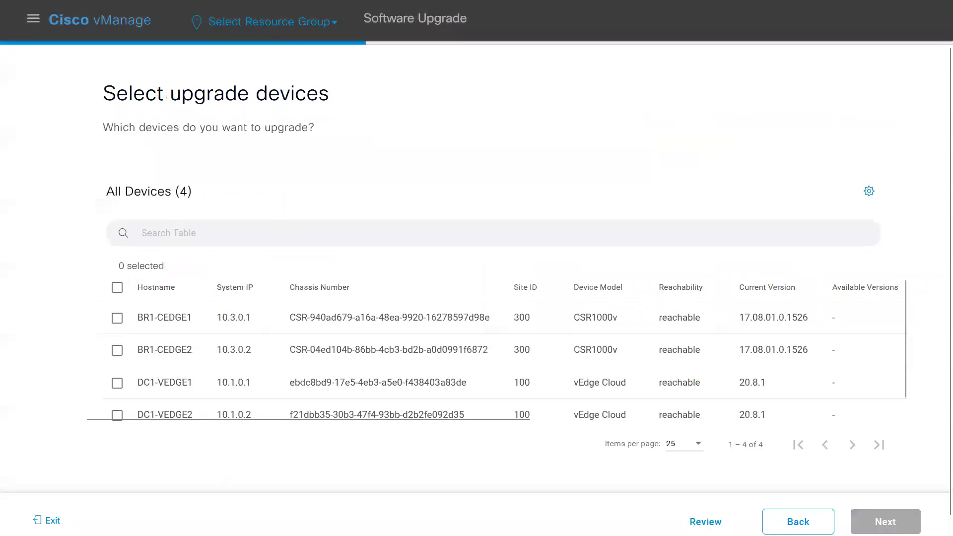
pyautogui.click(118, 318)
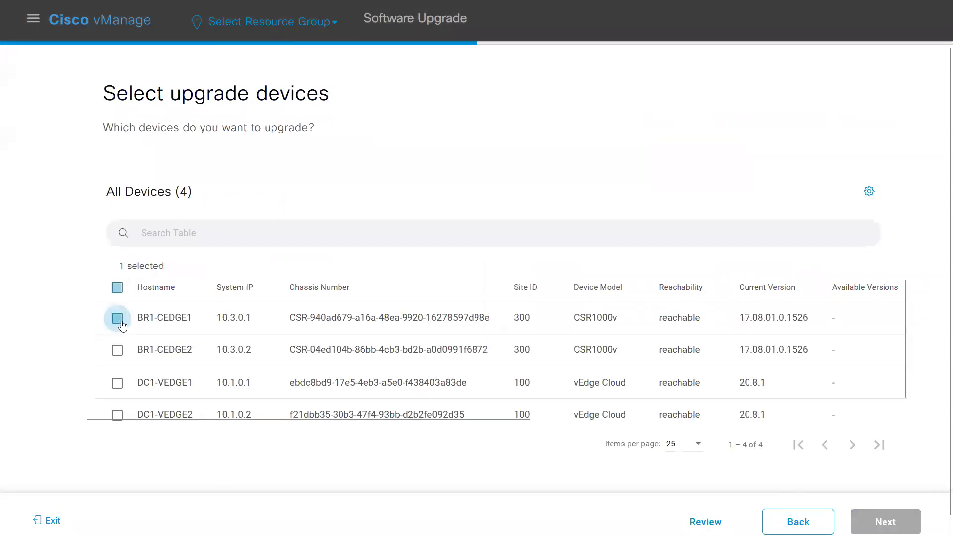
pyautogui.click(884, 521)
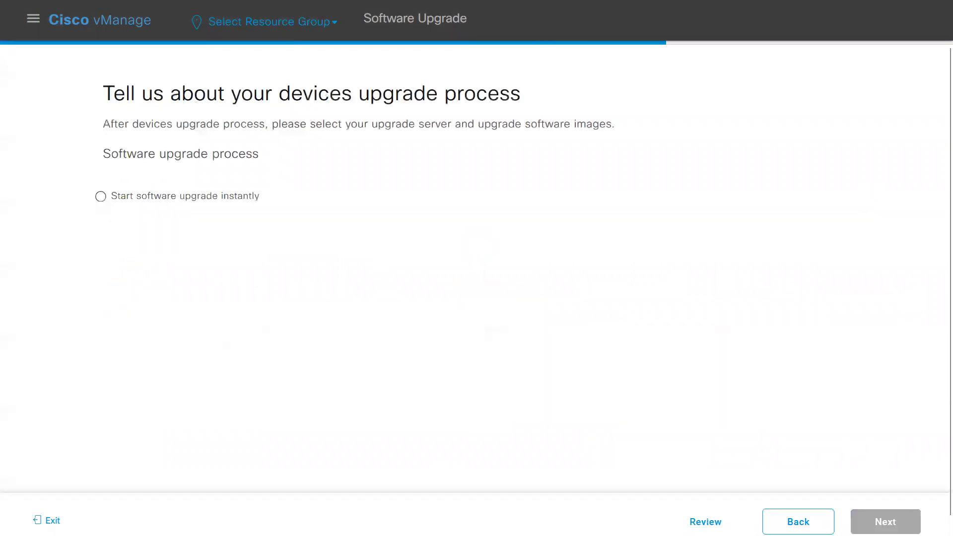
# Step: Choose to start the software upgrade instantly, and try the install and activate/reboot and install options, checking csr1000v's downloaded files
pyautogui.click(100, 197)
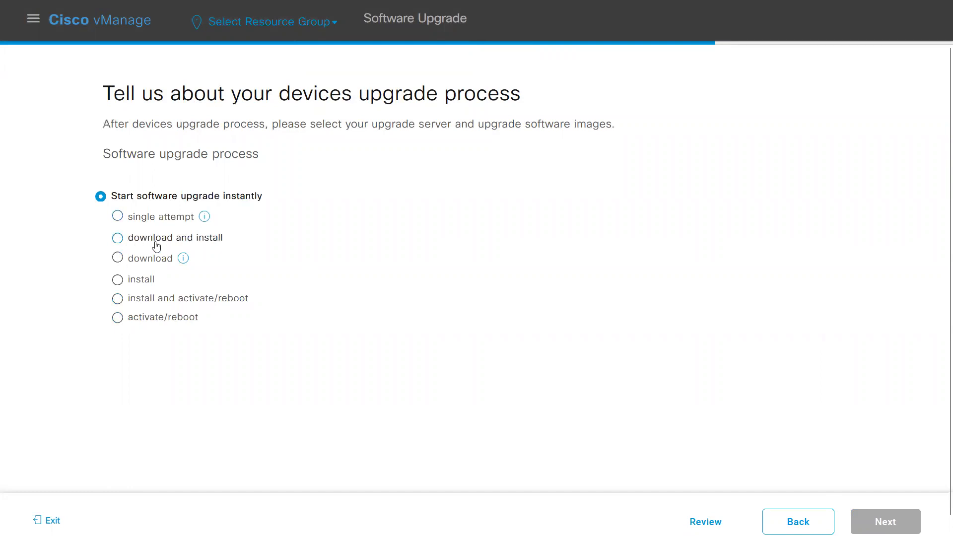
pyautogui.click(118, 300)
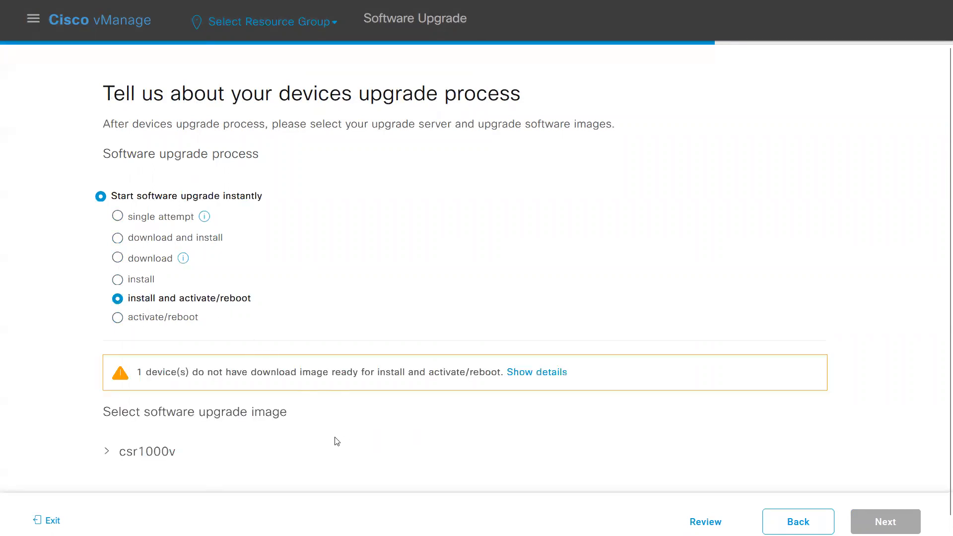
pyautogui.scroll(-1, 442, 396)
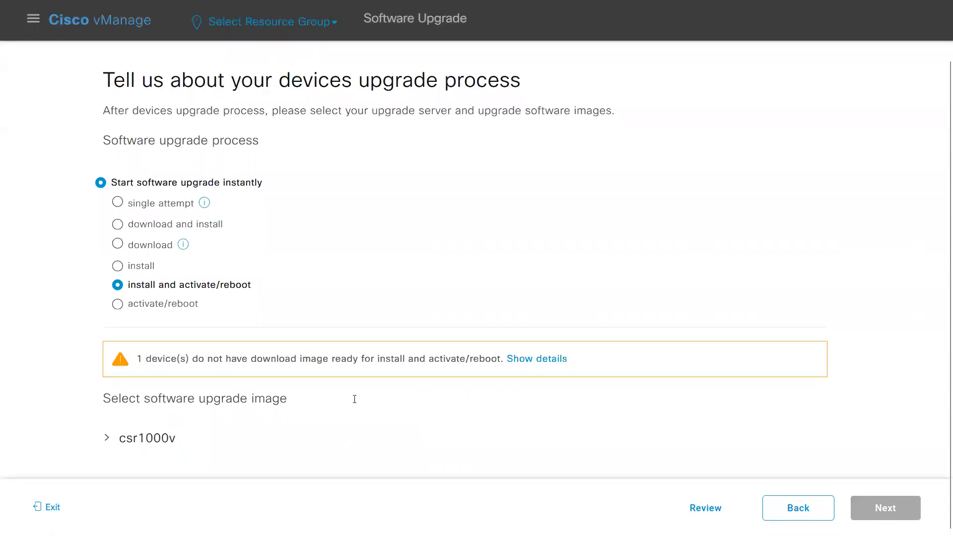
pyautogui.click(112, 439)
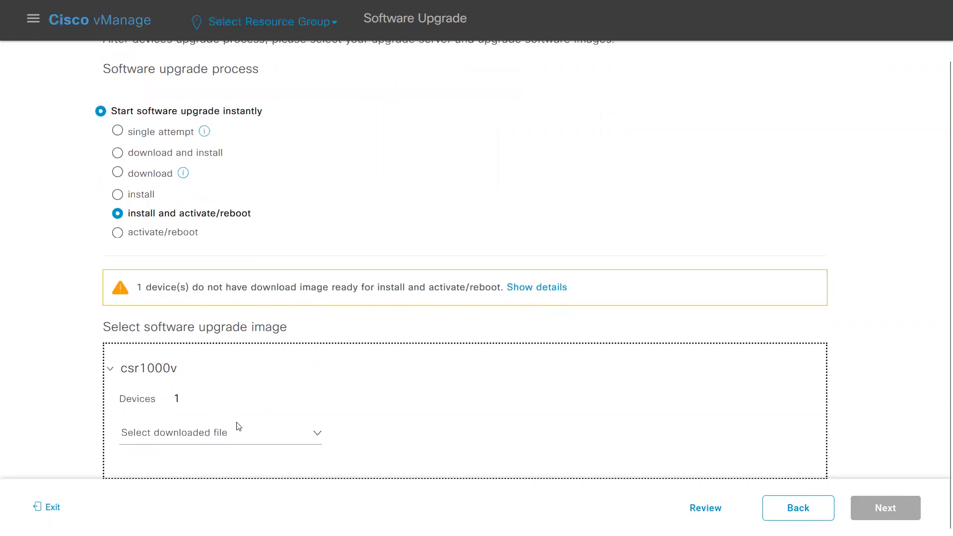
pyautogui.click(315, 436)
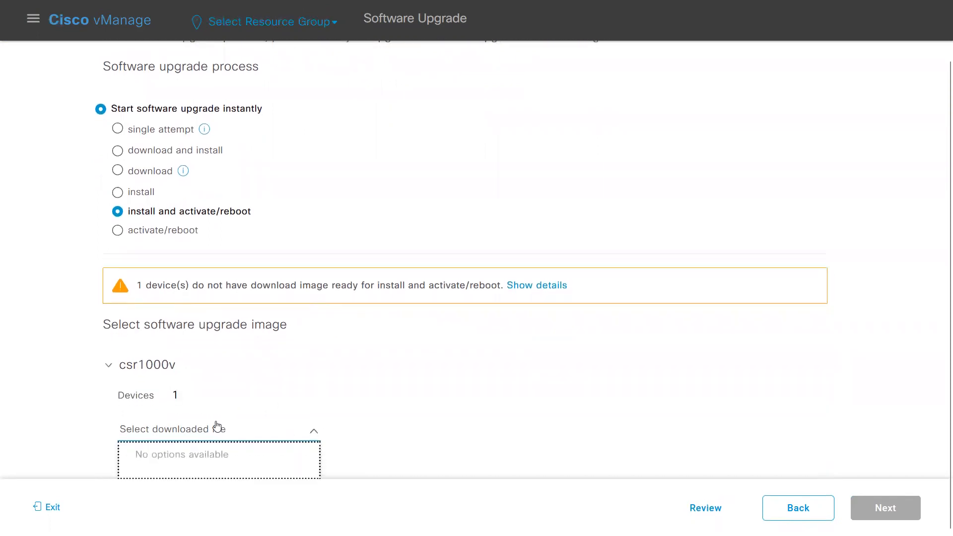
pyautogui.click(118, 196)
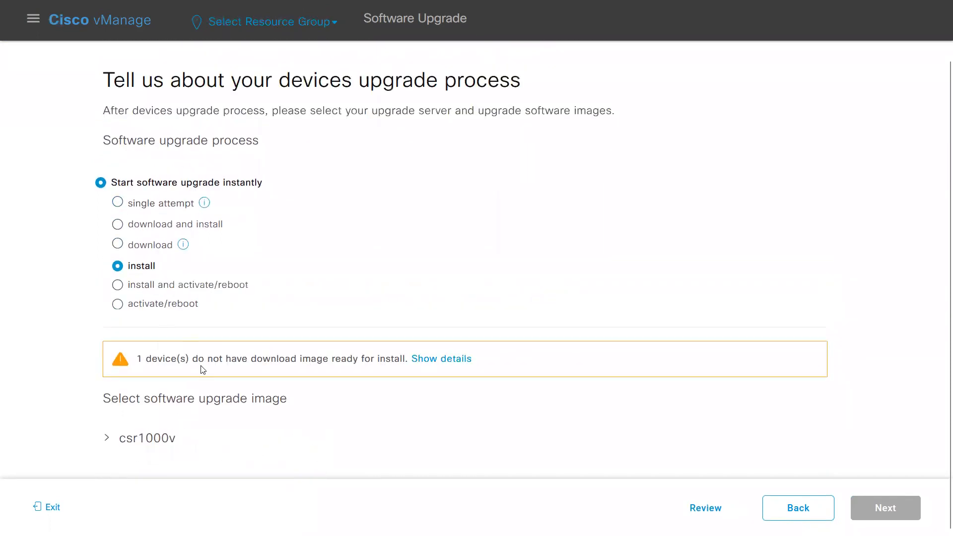
# Step: Set the upgrade to a single attempt from the vManage server, with version 17.08.01.0.1526.1650485556 for csr1000v
pyautogui.click(118, 203)
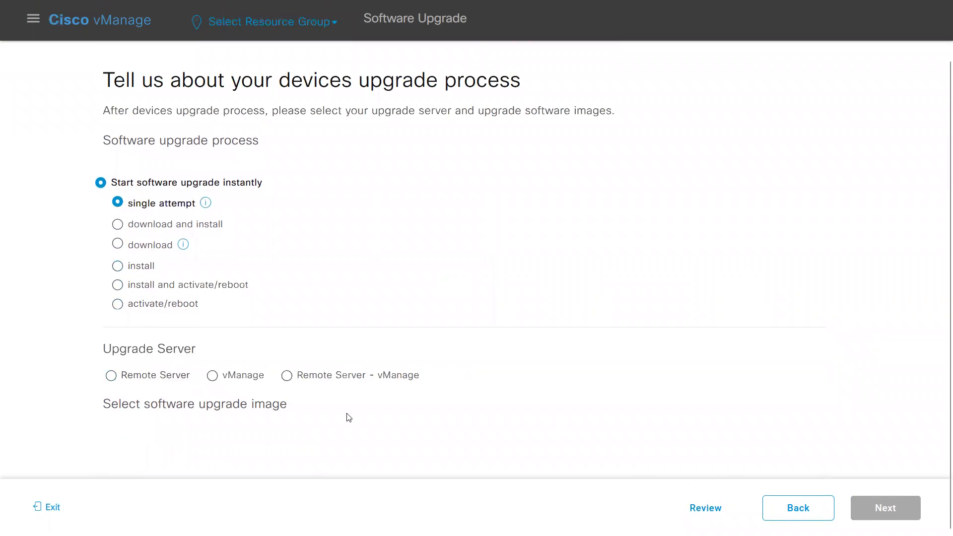
pyautogui.click(222, 386)
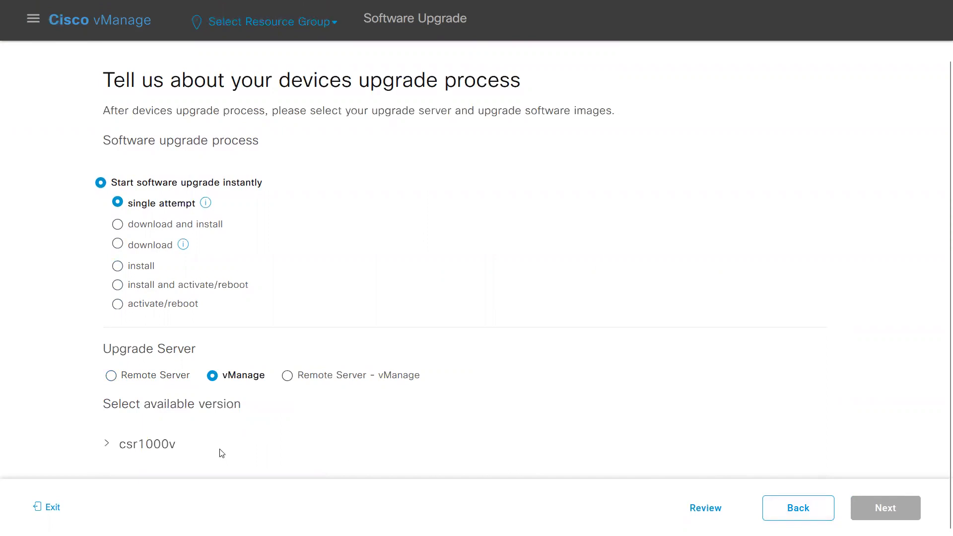
pyautogui.click(112, 446)
pyautogui.click(237, 436)
pyautogui.click(239, 428)
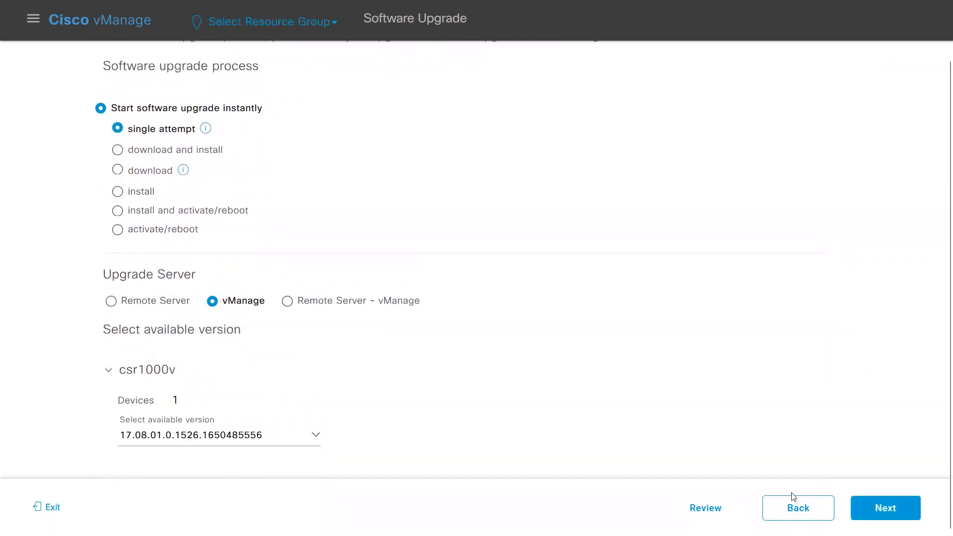
# Step: Review the Upgrade Devices and Upgrade Process sections of the summary and schedule the software upgrade
pyautogui.click(873, 517)
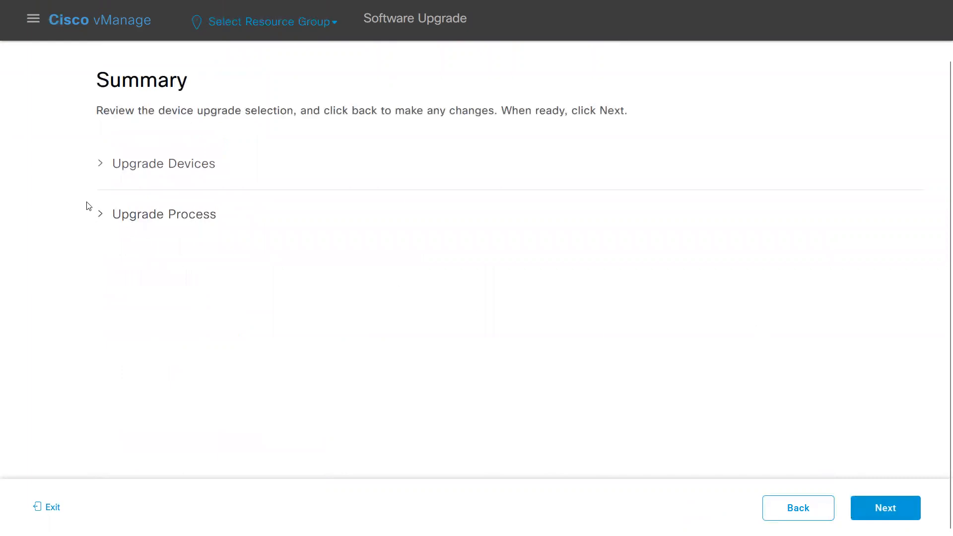
pyautogui.click(103, 166)
pyautogui.click(102, 249)
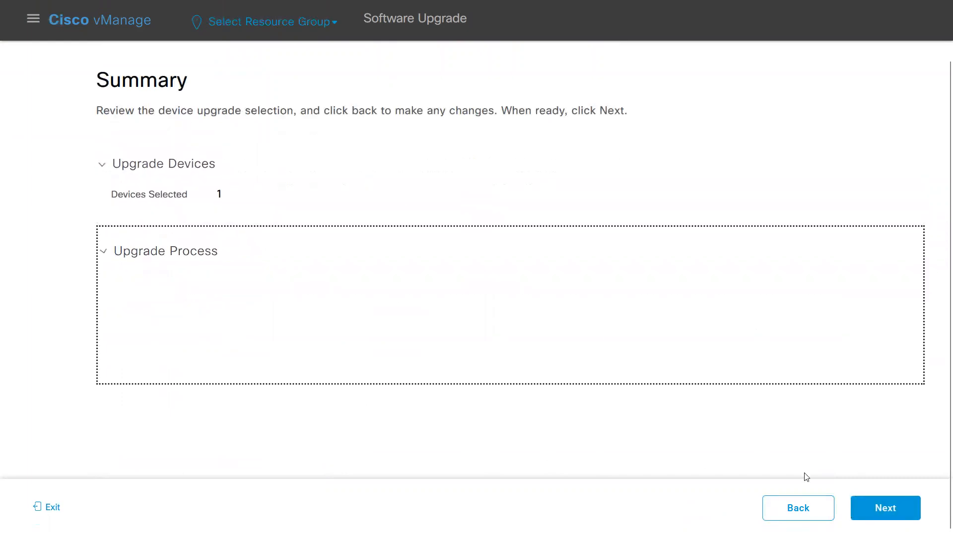
pyautogui.click(888, 511)
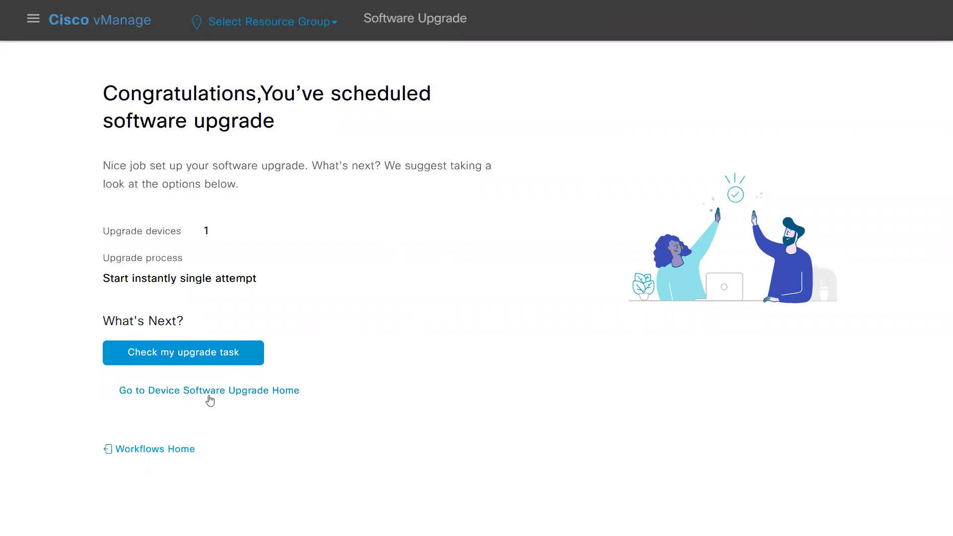
# Step: Return to the Workflow Library, look over the offered workflows, and go back to the Monitor Overview dashboard
pyautogui.click(135, 450)
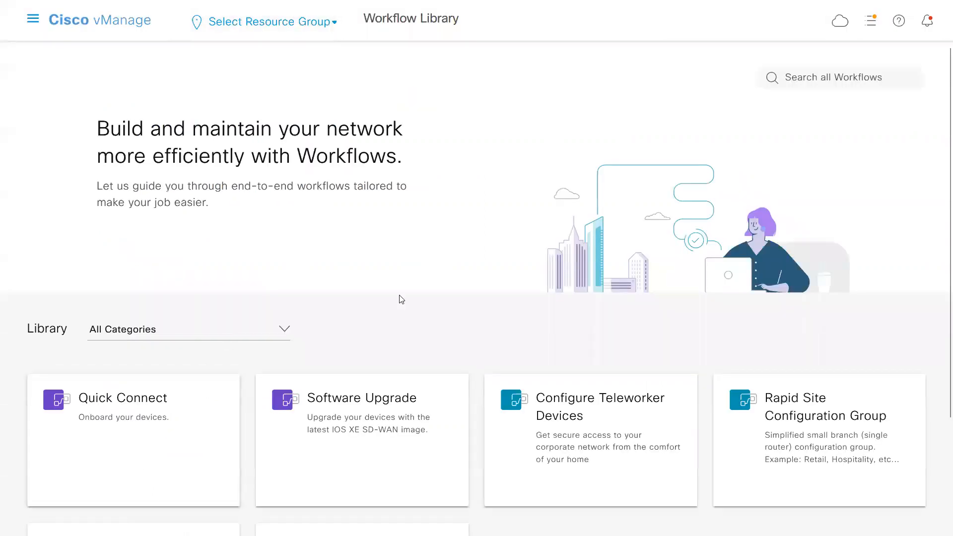
pyautogui.scroll(-3, 426, 283)
pyautogui.scroll(3, 427, 280)
pyautogui.click(142, 53)
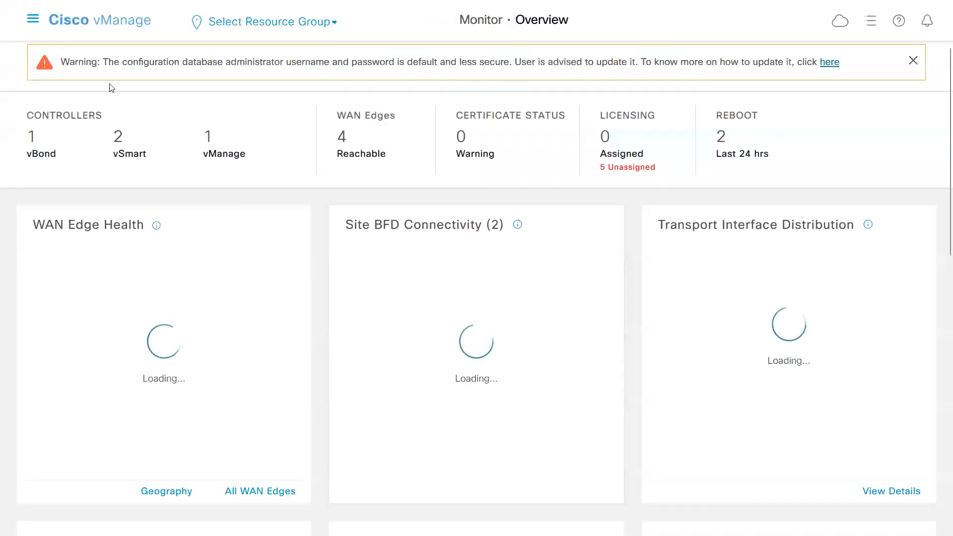
# Step: Open the monitored devices list and look over the health, reachability and control status of every device
pyautogui.click(33, 18)
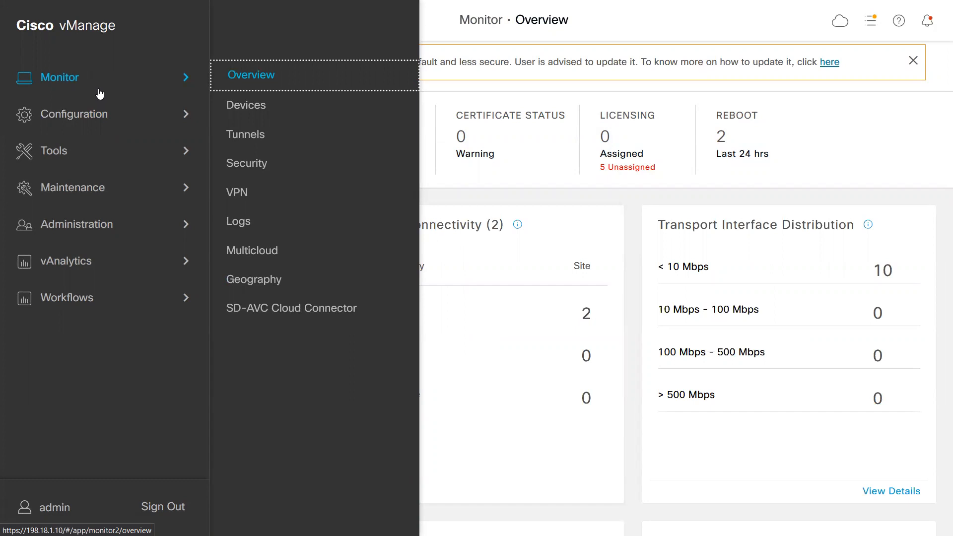
pyautogui.click(251, 108)
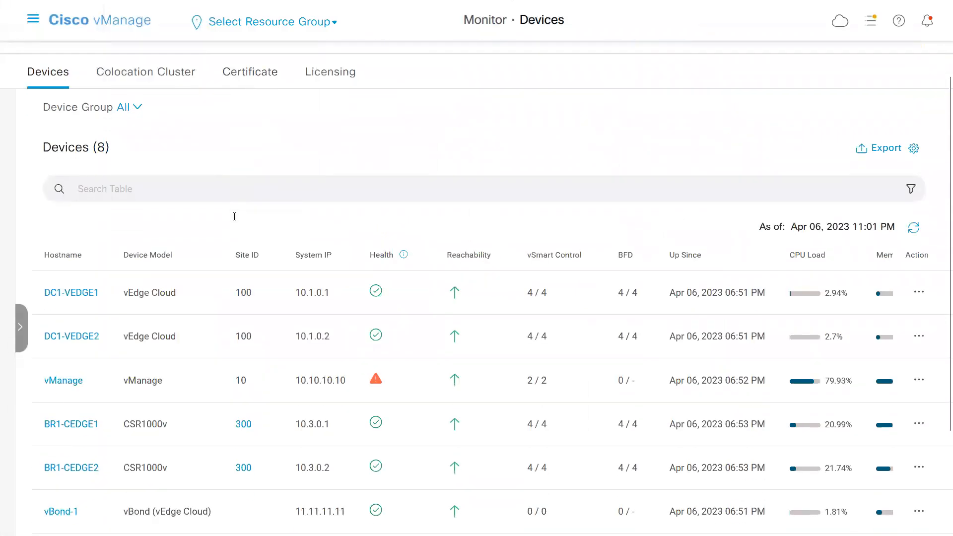
pyautogui.scroll(-2, 235, 216)
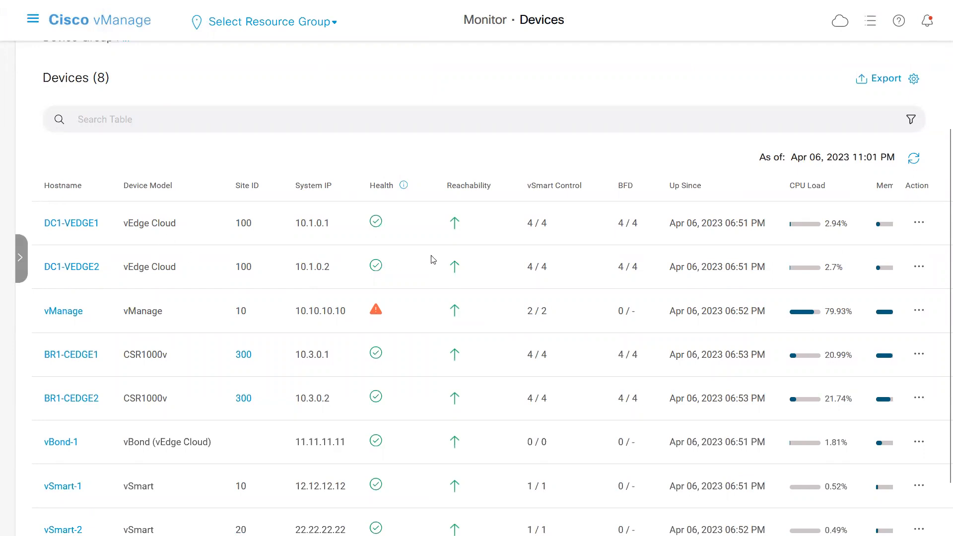
pyautogui.scroll(-2, 242, 369)
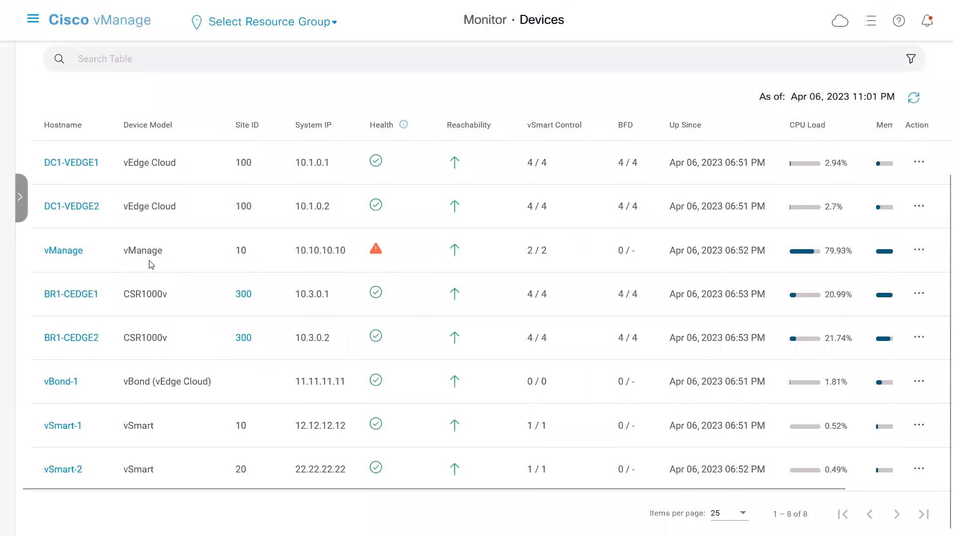
pyautogui.scroll(3, 151, 264)
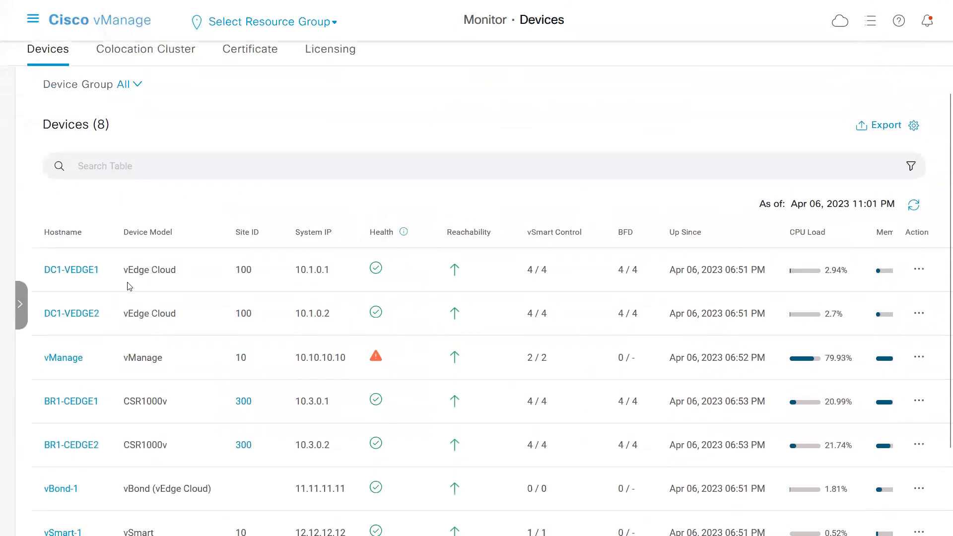
# Step: Open DC1-VEDGE1's Device 360 view and check its Interface, FEC Recovery Rate, SSL Proxy, AppQoE TCP and AppQoE DRE Optimization pages
pyautogui.click(88, 271)
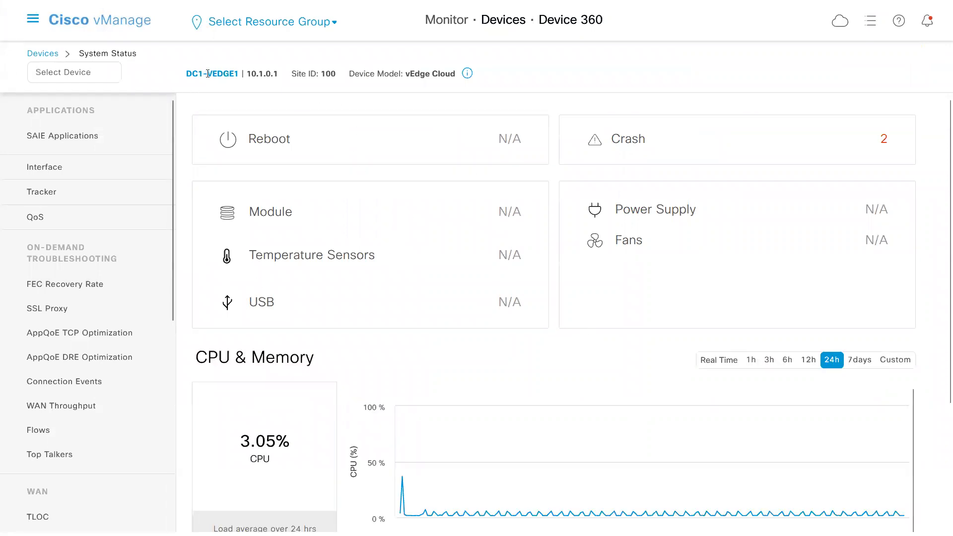
pyautogui.moveTo(186, 74); pyautogui.dragTo(240, 75)
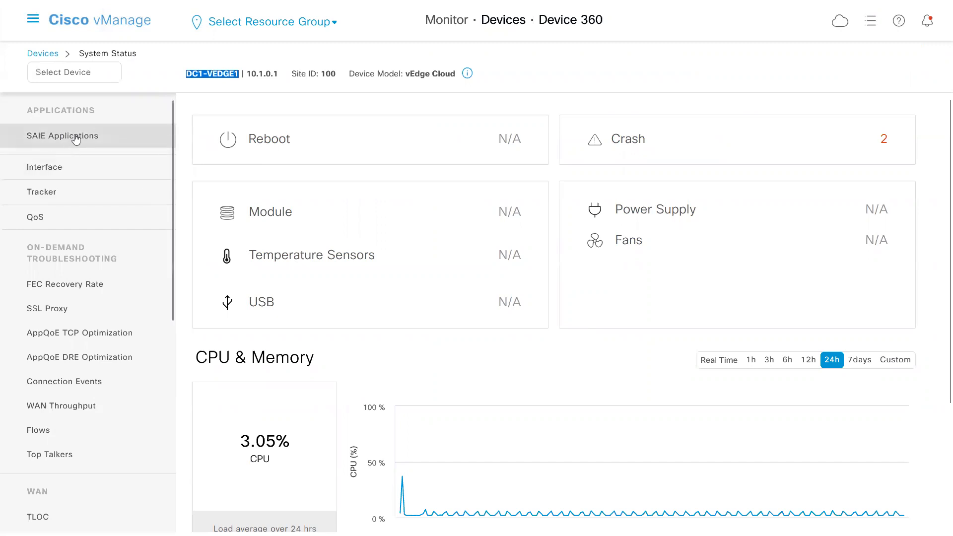
pyautogui.click(75, 170)
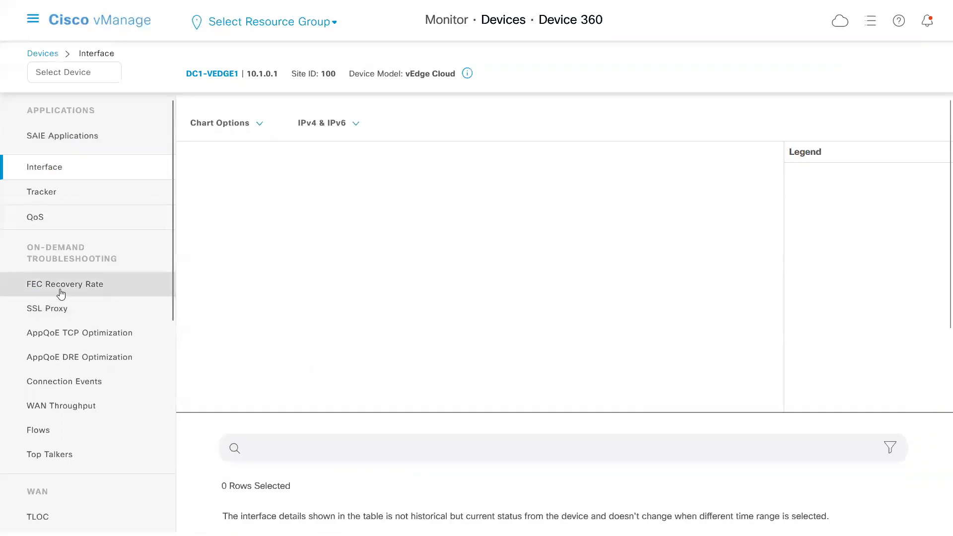
pyautogui.click(93, 288)
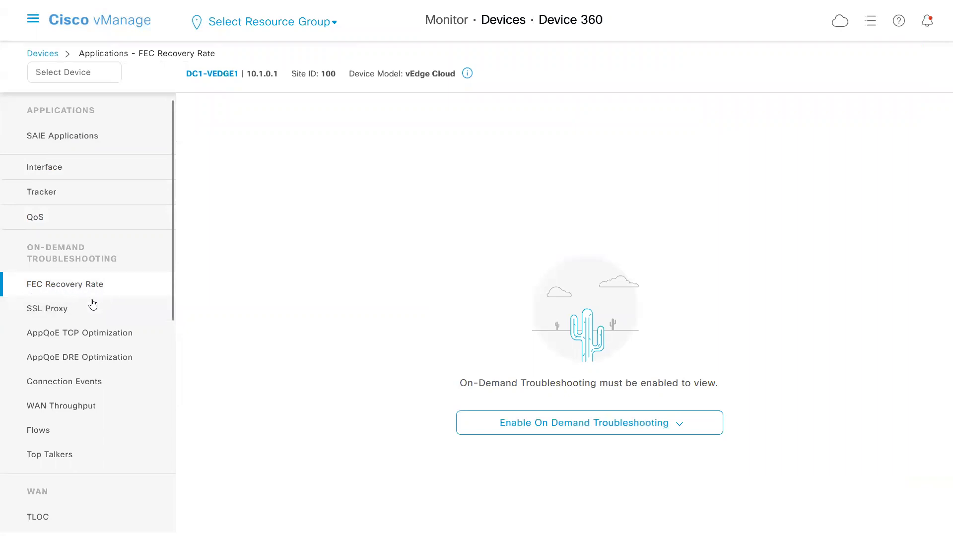
pyautogui.click(53, 311)
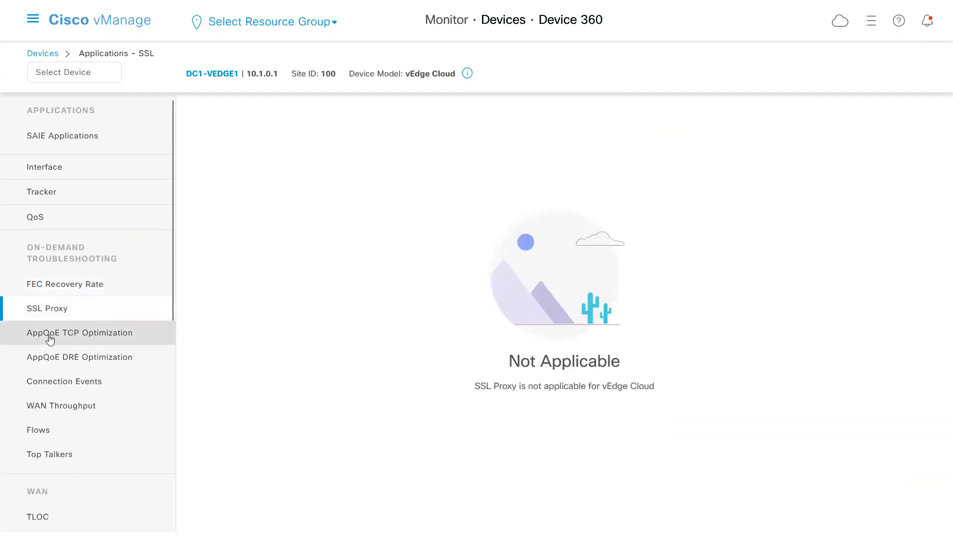
pyautogui.click(85, 340)
pyautogui.click(104, 368)
# Step: Look through DC1-VEDGE1's remaining on-demand troubleshooting, WAN and security monitoring categories, and view its Firewall page
pyautogui.scroll(-3, 111, 343)
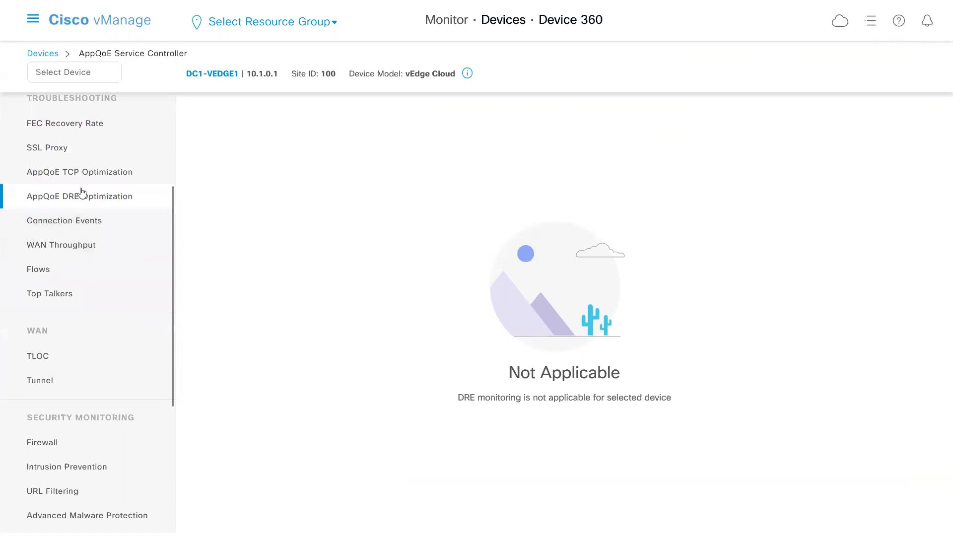
pyautogui.scroll(2, 70, 185)
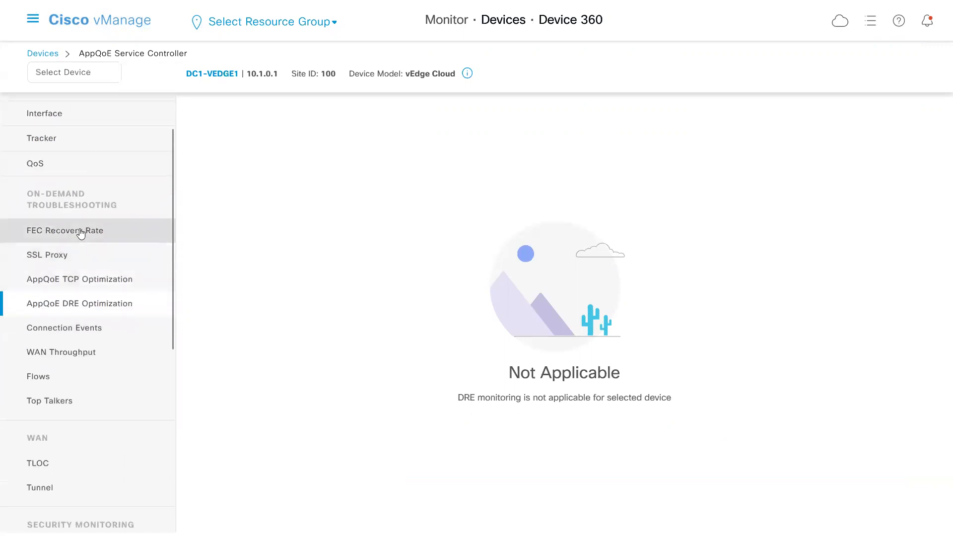
pyautogui.scroll(-2, 111, 326)
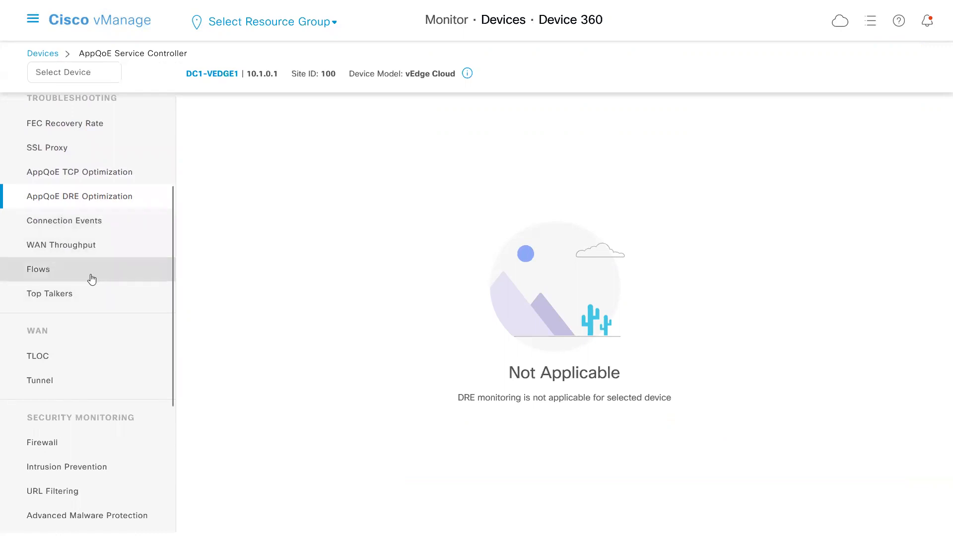
pyautogui.scroll(-1, 88, 274)
pyautogui.scroll(4, 74, 263)
pyautogui.scroll(-4, 97, 303)
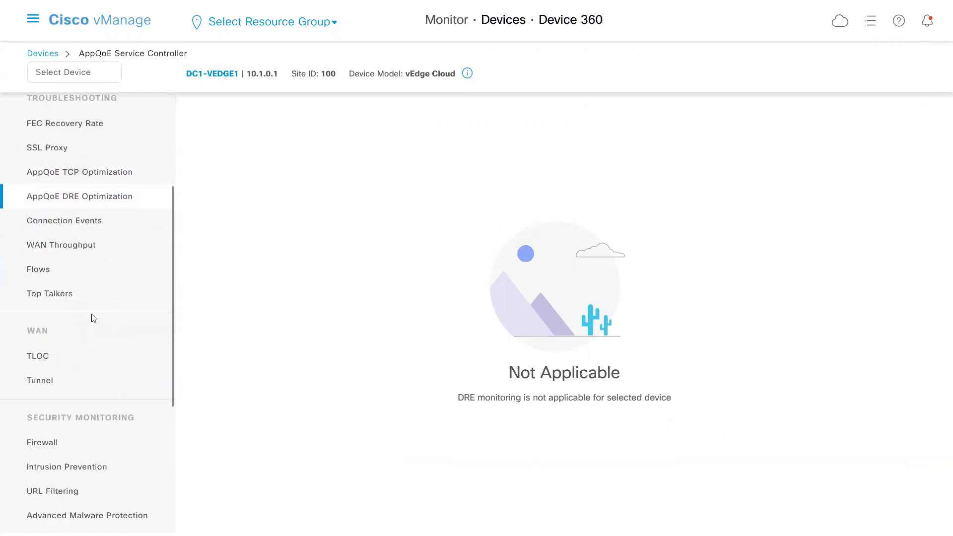
pyautogui.scroll(-2, 55, 333)
pyautogui.click(47, 273)
pyautogui.scroll(-2, 89, 330)
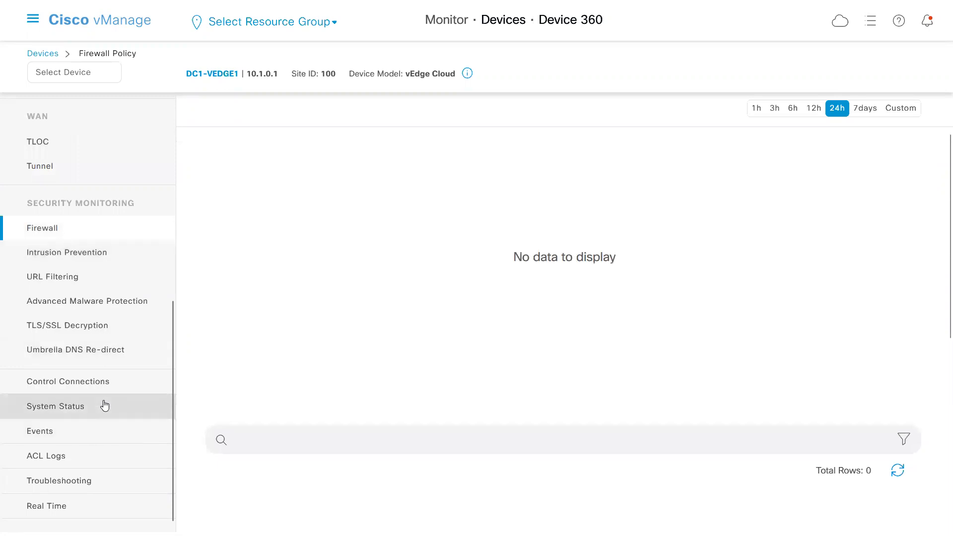
pyautogui.scroll(-1, 105, 405)
# Step: Open DC1-VEDGE1's Troubleshooting page, highlight the Traffic heading, and launch Simulate Flows
pyautogui.click(69, 472)
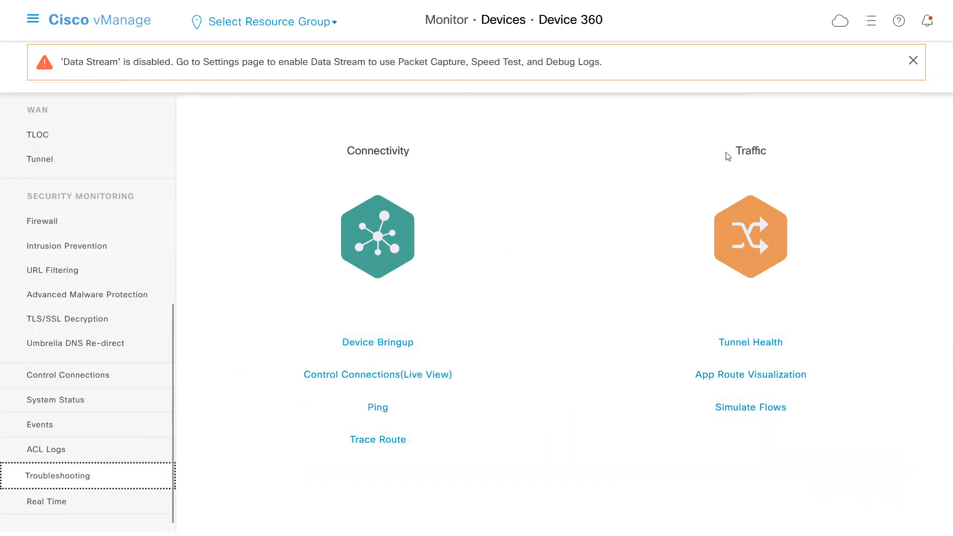
pyautogui.moveTo(728, 157); pyautogui.dragTo(770, 152)
pyautogui.click(760, 407)
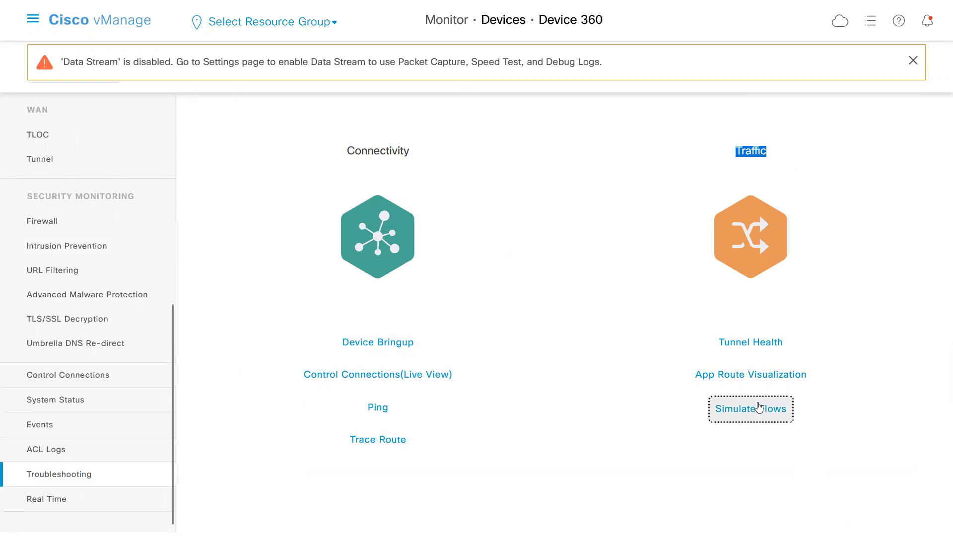
# Step: Set up the flow simulation with VPN - 10, source interface ge0/0 - ipv4 - 10.1.10.150 and destination IP 10.3.10.2
pyautogui.click(167, 140)
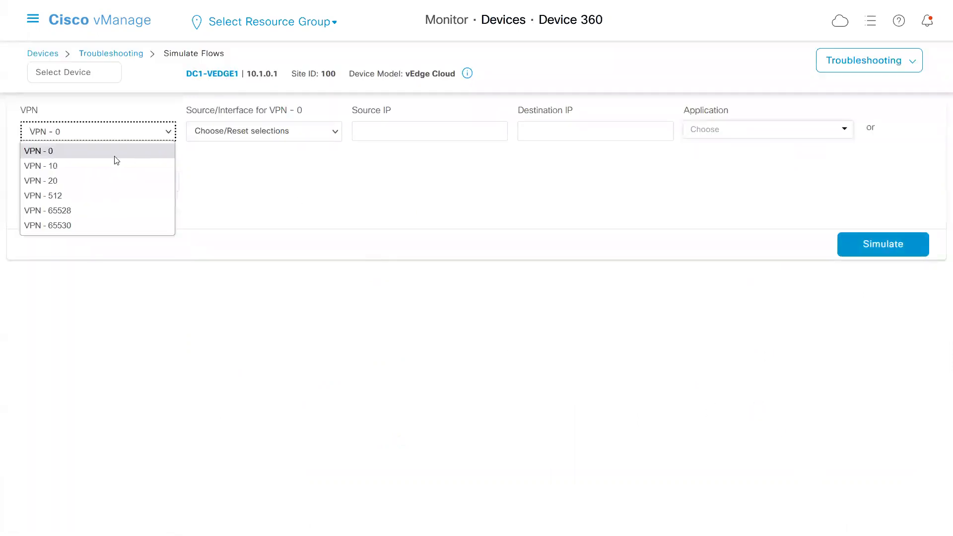
pyautogui.click(63, 167)
pyautogui.click(330, 132)
pyautogui.click(259, 166)
pyautogui.click(541, 133)
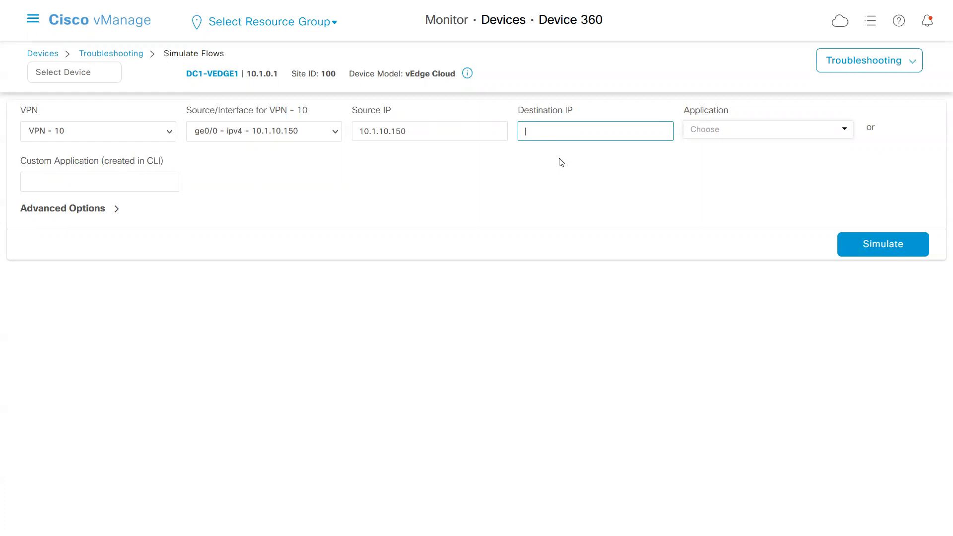
pyautogui.write('10')
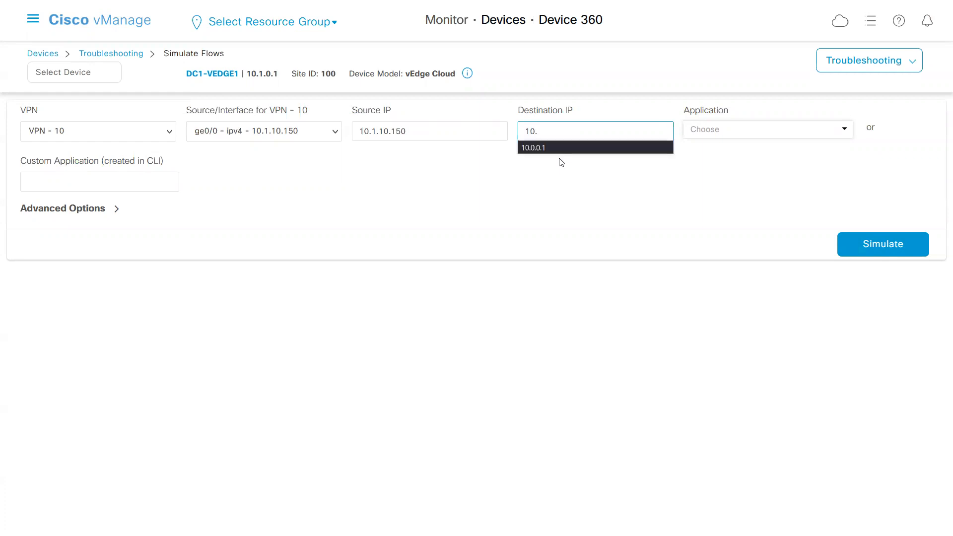
pyautogui.write('.3.10.2')
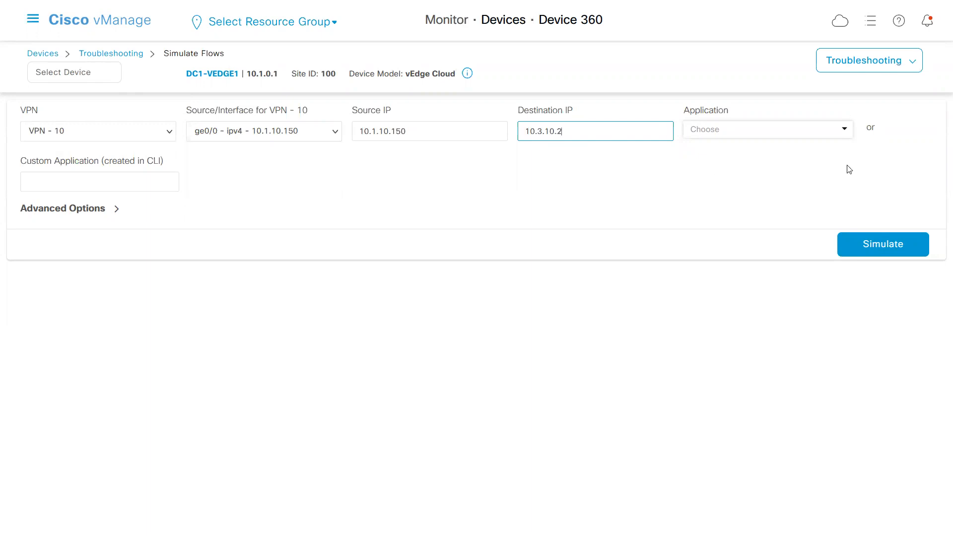
# Step: Find ftp in the application list, choose it for the flow simulation, and run the simulation
pyautogui.click(839, 127)
pyautogui.scroll(-5, 742, 181)
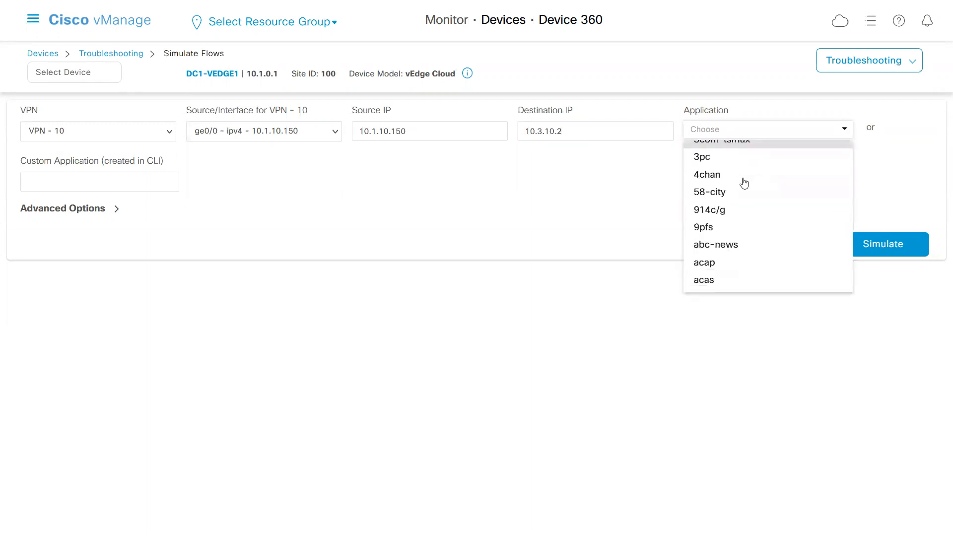
pyautogui.scroll(-5, 743, 181)
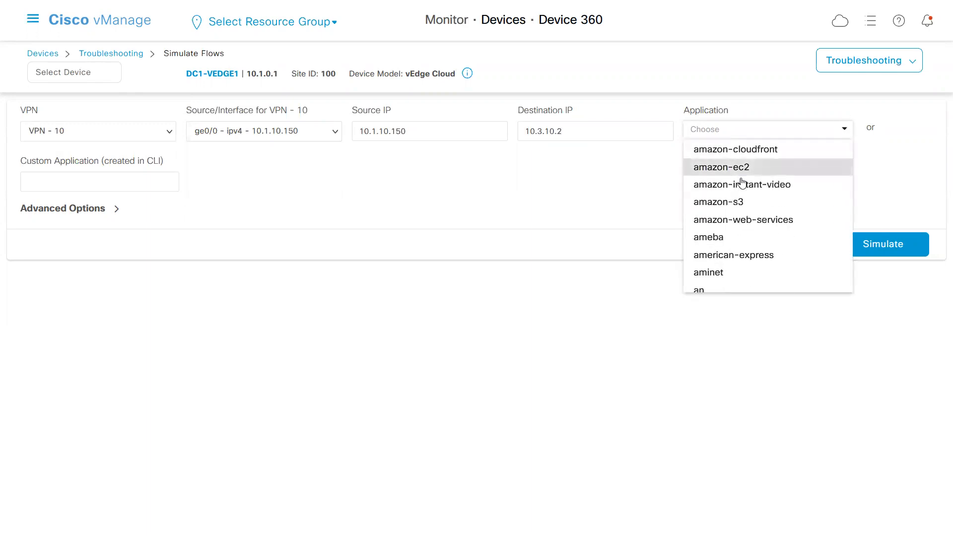
pyautogui.click(745, 132)
pyautogui.click(745, 132)
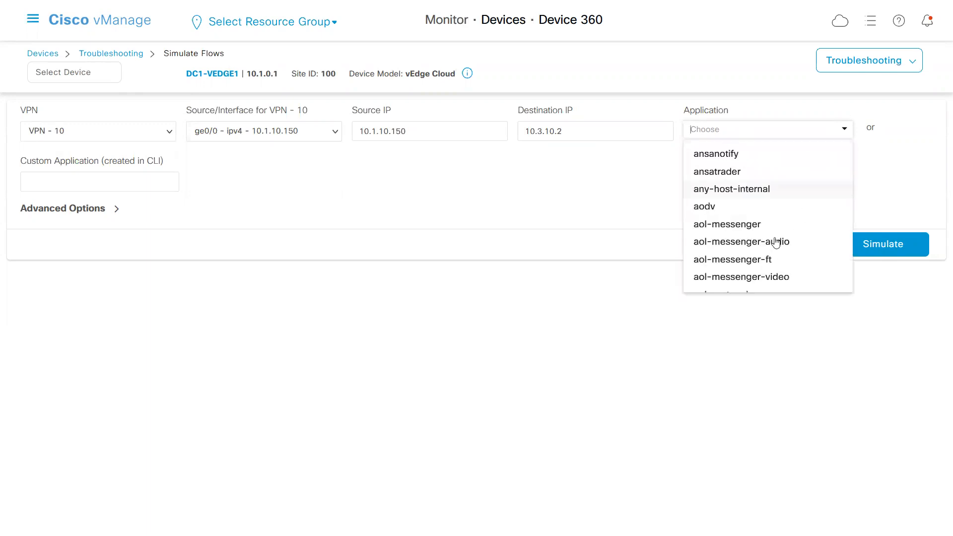
pyautogui.scroll(-5, 775, 239)
pyautogui.scroll(-10, 769, 239)
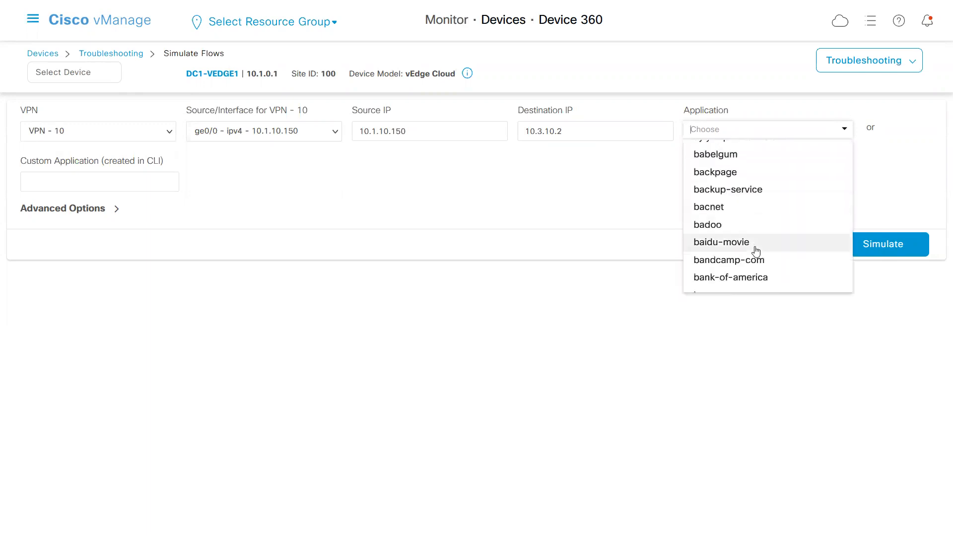
pyautogui.scroll(-12, 756, 253)
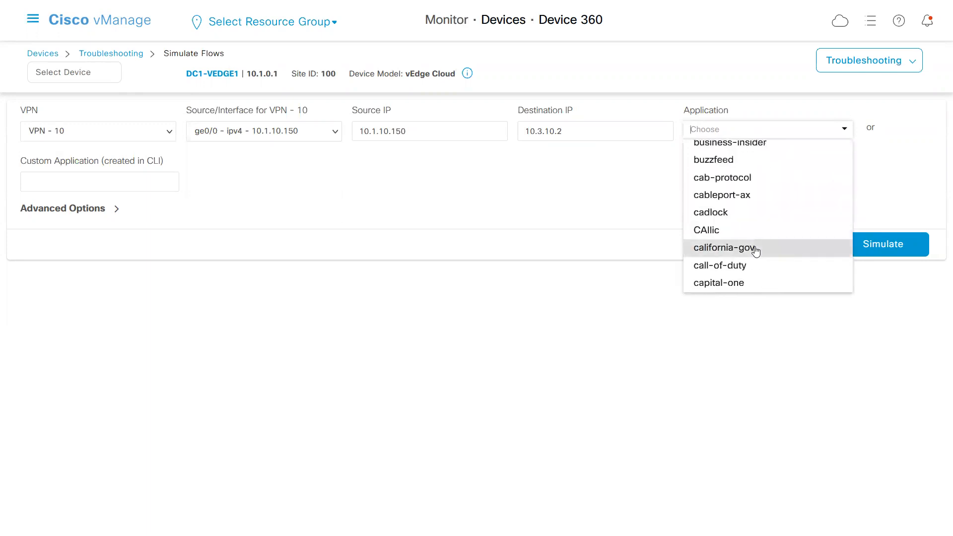
pyautogui.scroll(-12, 756, 251)
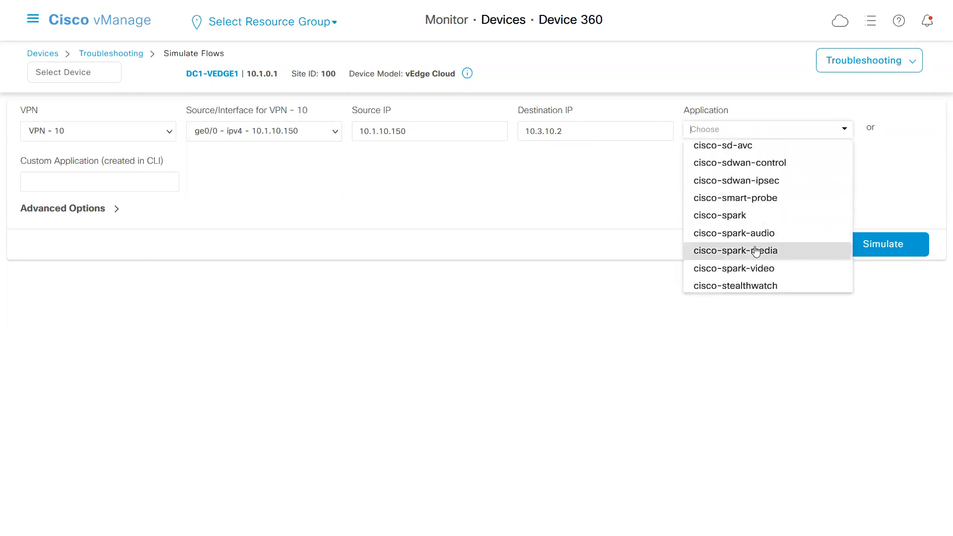
pyautogui.scroll(-15, 756, 251)
pyautogui.click(808, 127)
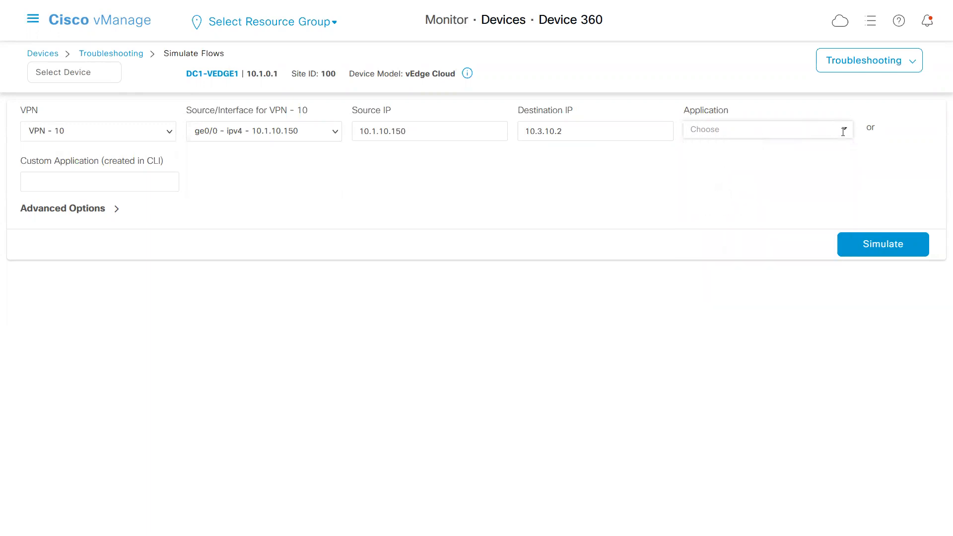
pyautogui.click(844, 132)
pyautogui.click(782, 131)
pyautogui.click(797, 135)
pyautogui.scroll(-15, 785, 248)
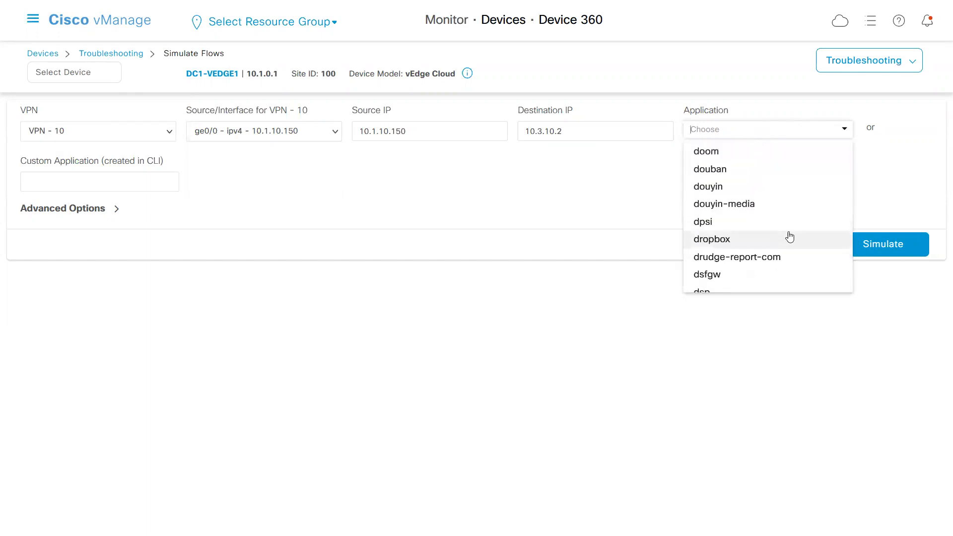
pyautogui.scroll(-15, 792, 236)
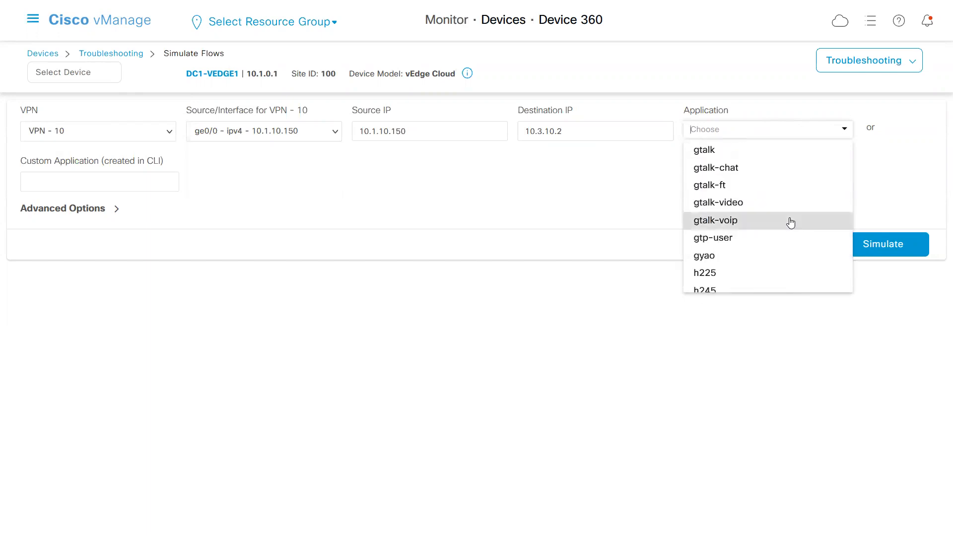
pyautogui.scroll(15, 791, 223)
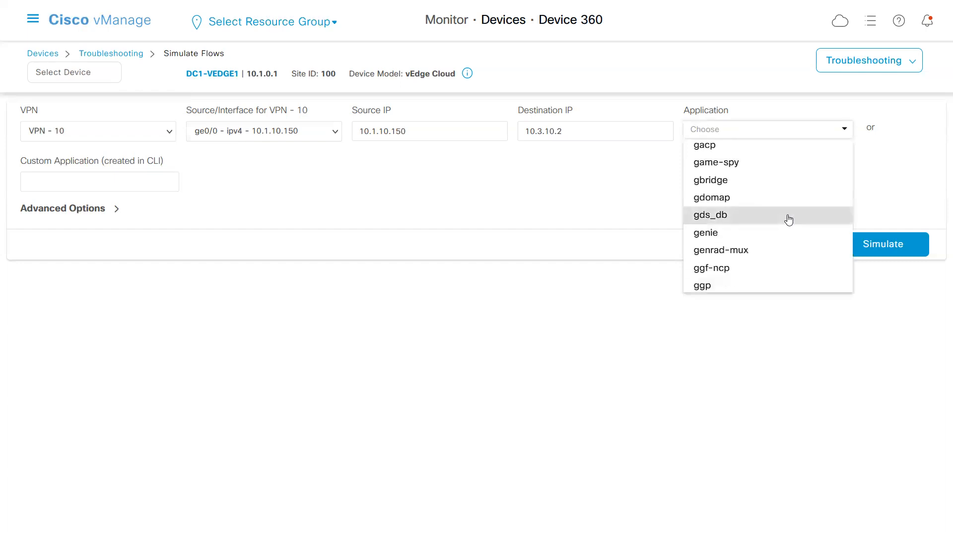
pyautogui.scroll(2, 717, 219)
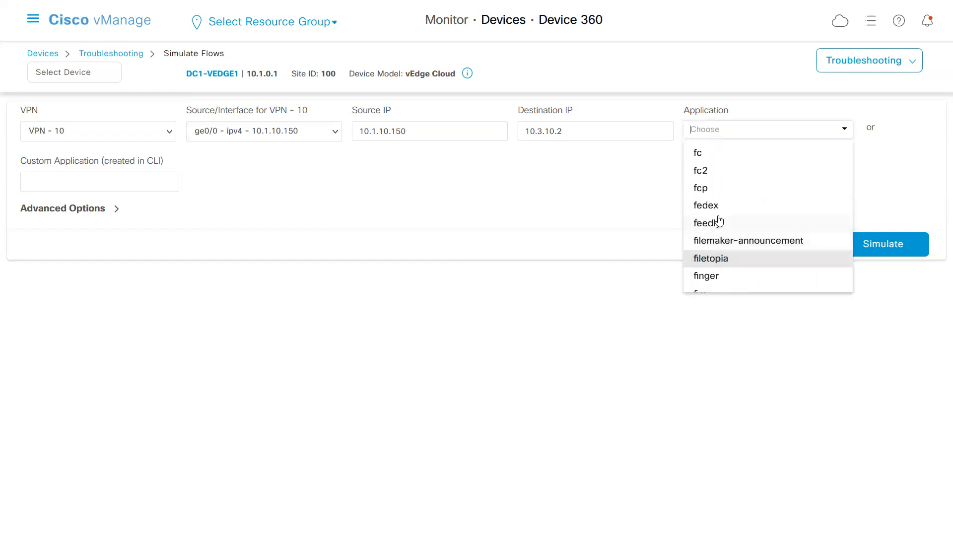
pyautogui.scroll(3, 725, 172)
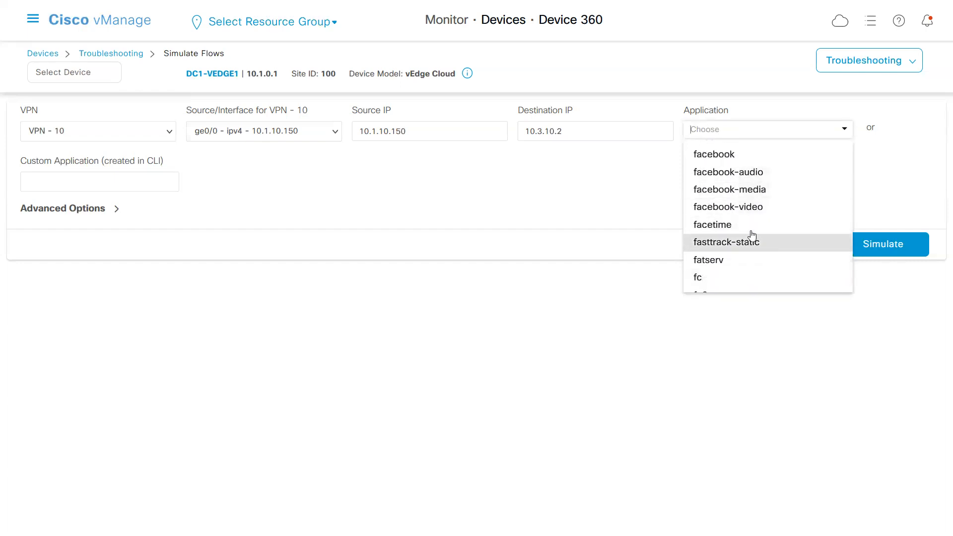
pyautogui.scroll(2, 751, 236)
pyautogui.scroll(2, 751, 234)
pyautogui.scroll(-2, 749, 234)
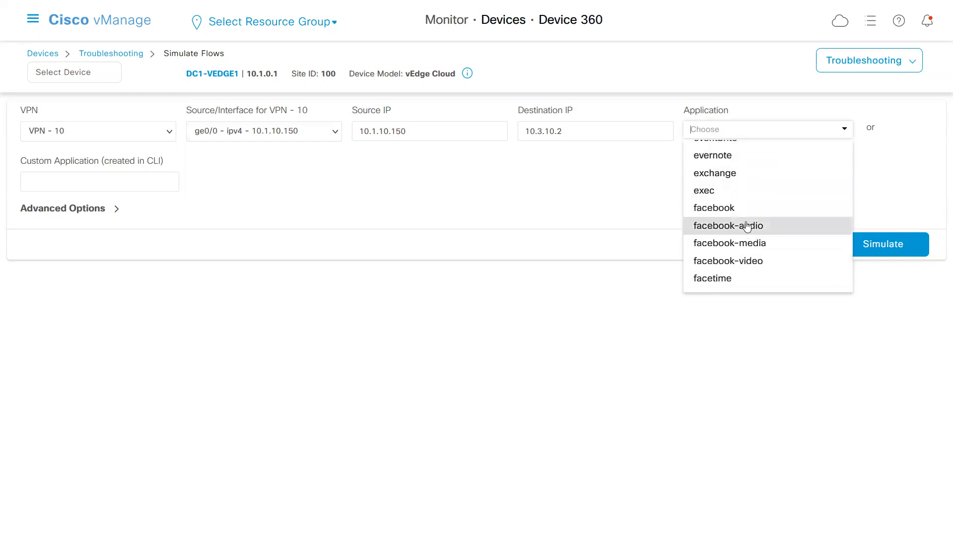
pyautogui.scroll(-2, 748, 231)
pyautogui.scroll(-3, 740, 213)
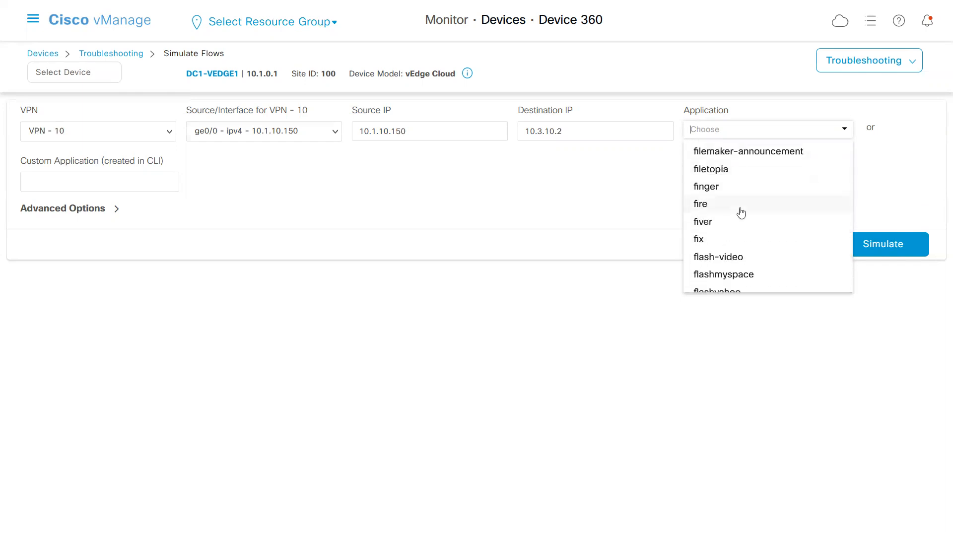
pyautogui.scroll(-5, 741, 212)
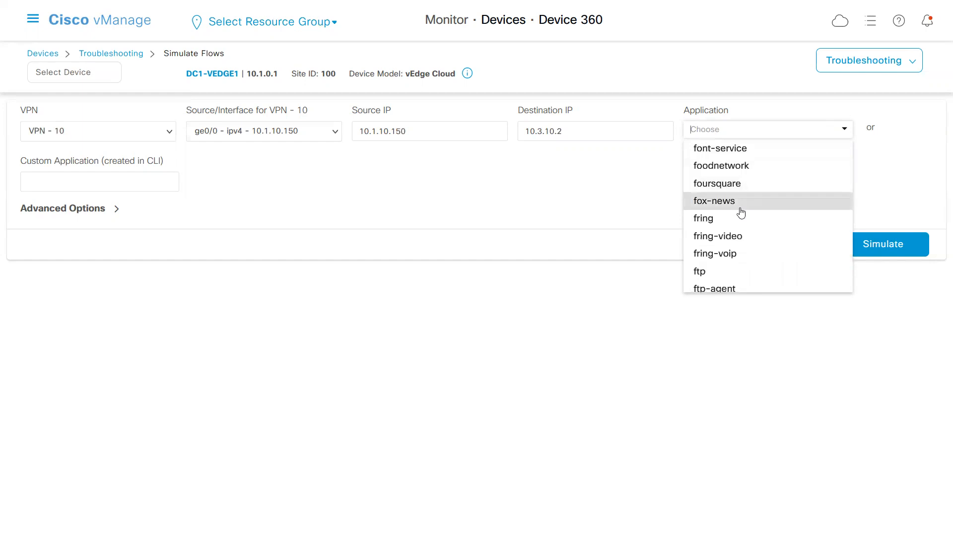
pyautogui.click(703, 271)
pyautogui.click(916, 248)
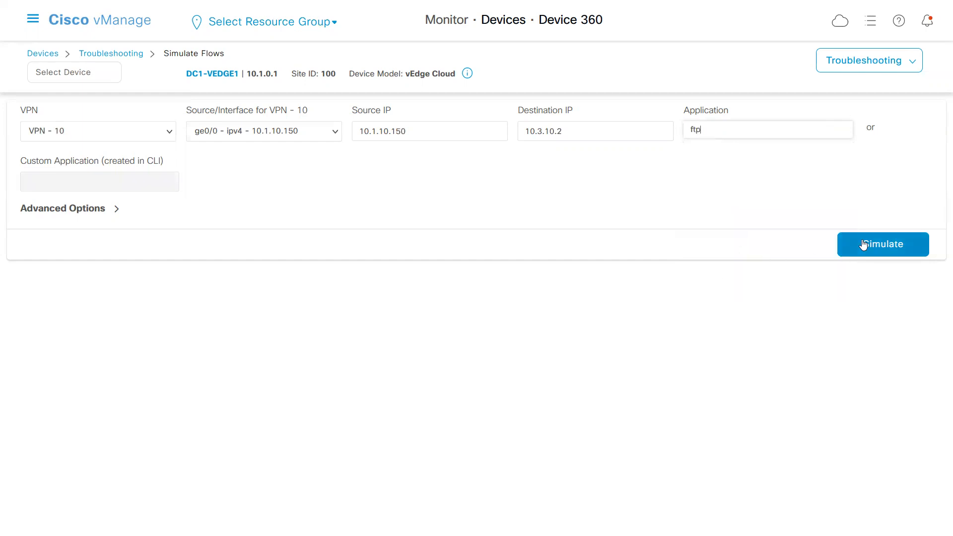
# Step: Examine the ftp simulation's next hops, their transports, remote system IPs and encapsulation, against the entered source and destination
pyautogui.scroll(-3, 625, 226)
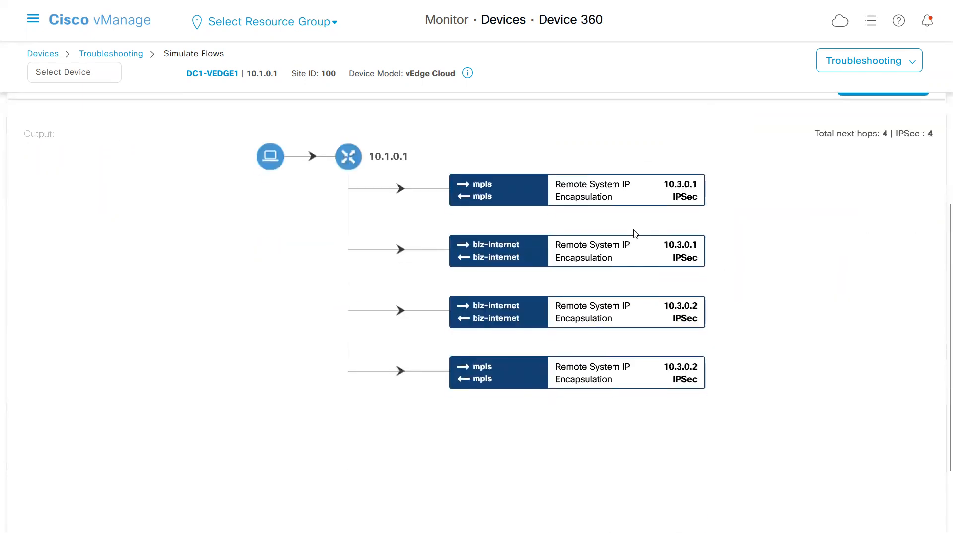
pyautogui.scroll(3, 128, 167)
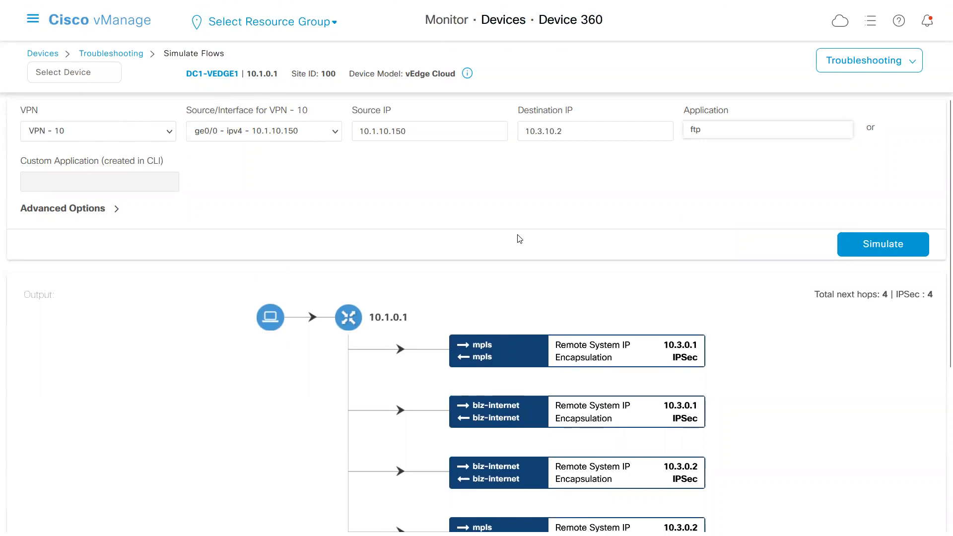
pyautogui.scroll(-1, 519, 239)
pyautogui.scroll(1, 604, 205)
pyautogui.scroll(-1, 561, 194)
pyautogui.scroll(1, 535, 134)
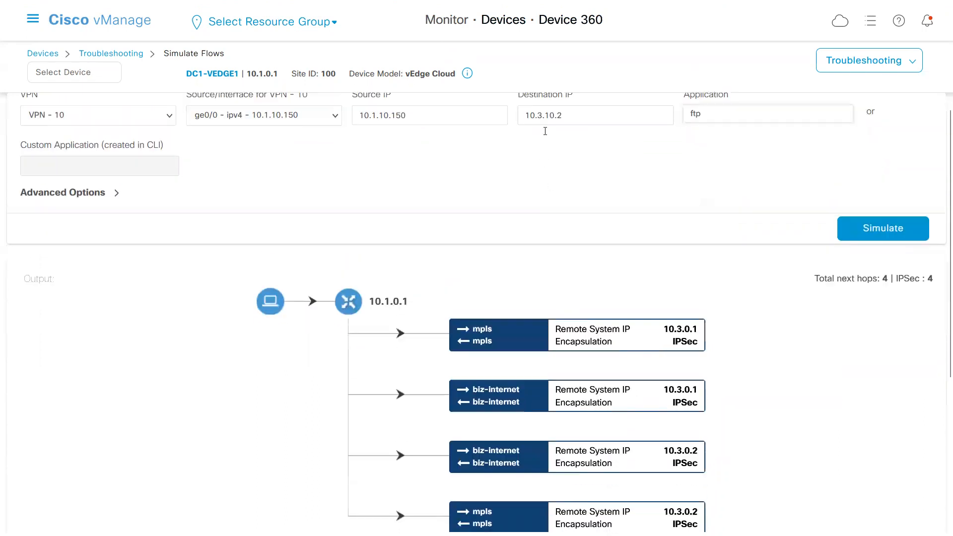
pyautogui.scroll(-2, 614, 204)
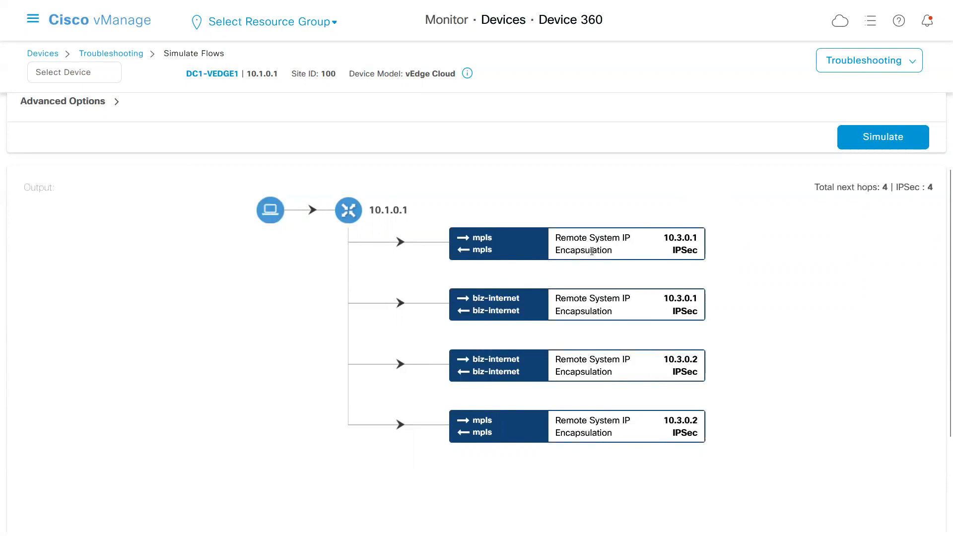
pyautogui.scroll(2, 595, 235)
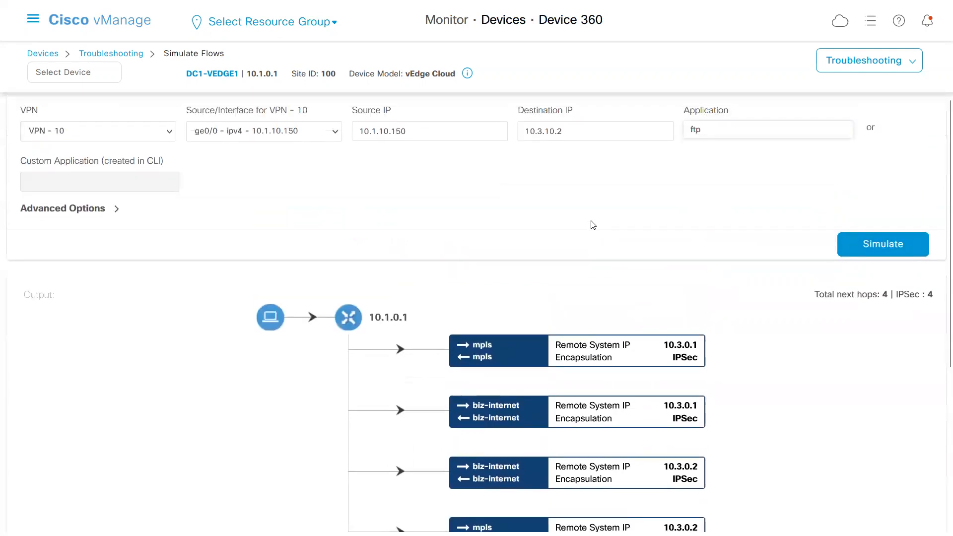
# Step: Clear the application from the flow simulation, rerun it without one, and review the resulting next-hop paths
pyautogui.press('BackSpace')
pyautogui.click(631, 177)
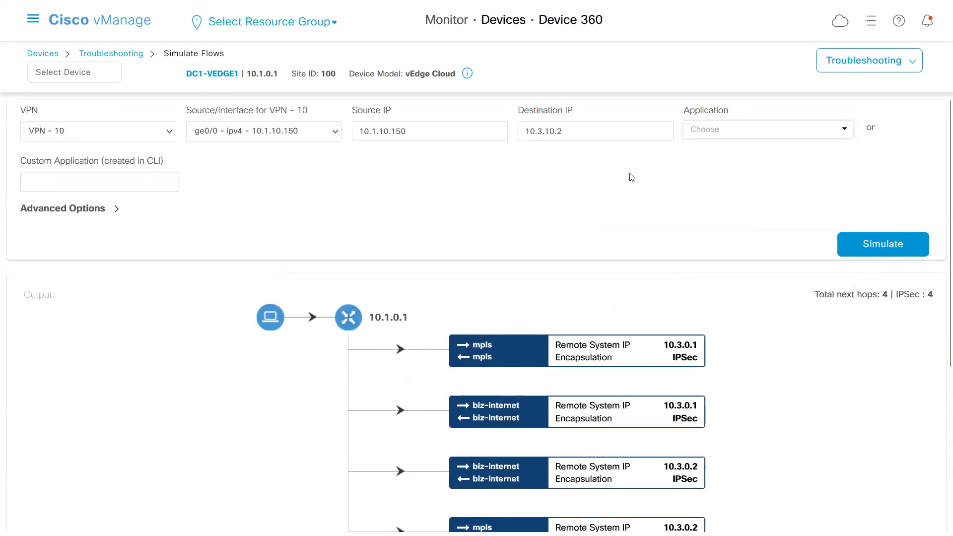
pyautogui.moveTo(579, 133); pyautogui.dragTo(509, 174)
pyautogui.click(565, 190)
pyautogui.click(886, 240)
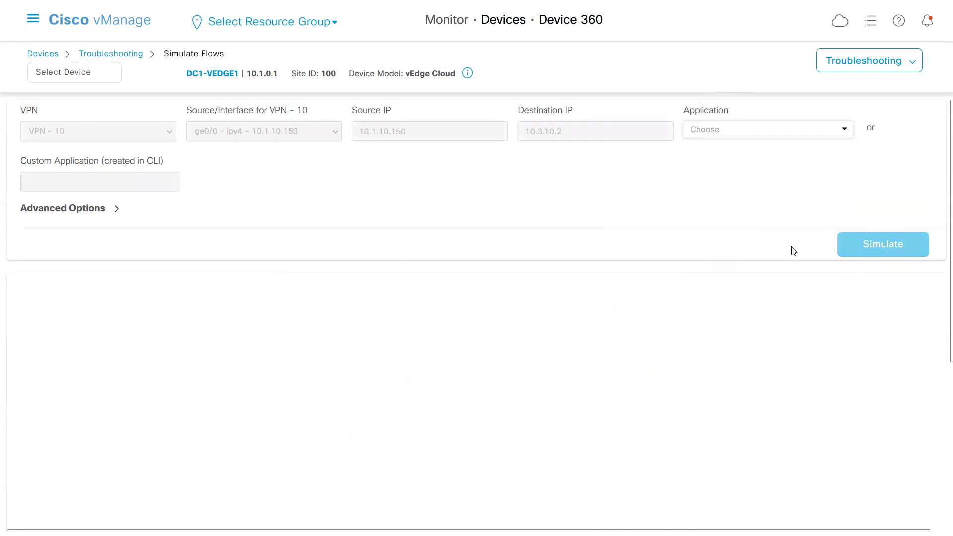
pyautogui.scroll(-2, 702, 234)
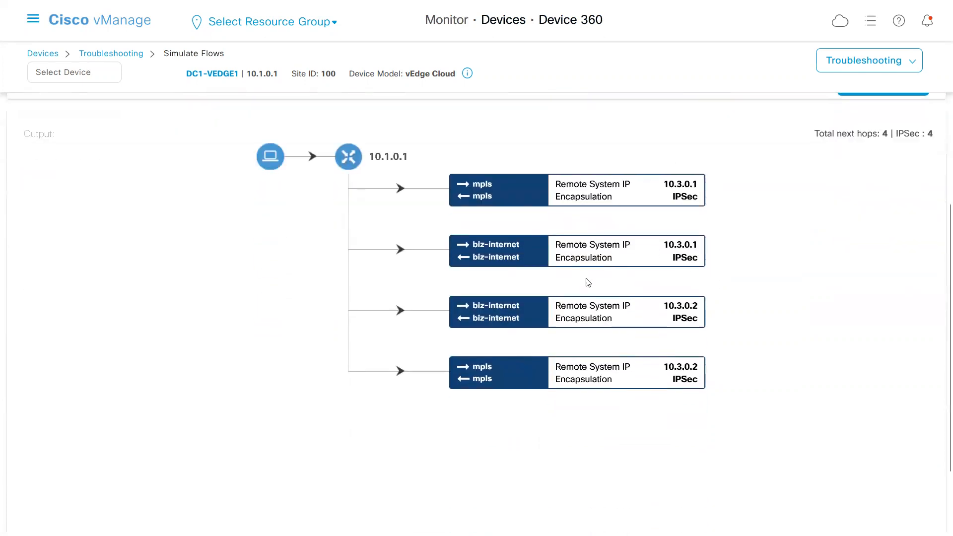
pyautogui.scroll(2, 803, 298)
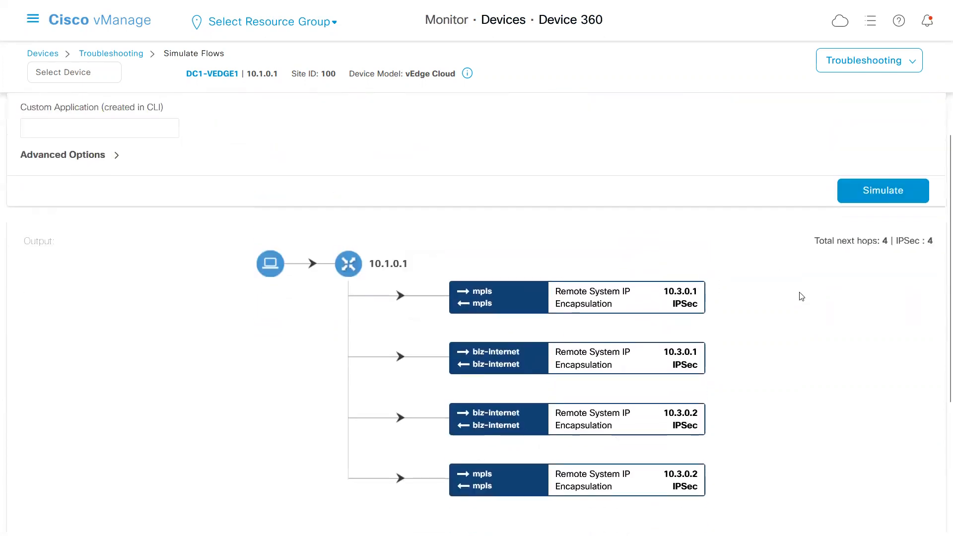
pyautogui.scroll(-1, 698, 282)
pyautogui.moveTo(556, 246); pyautogui.dragTo(690, 390)
pyautogui.click(732, 373)
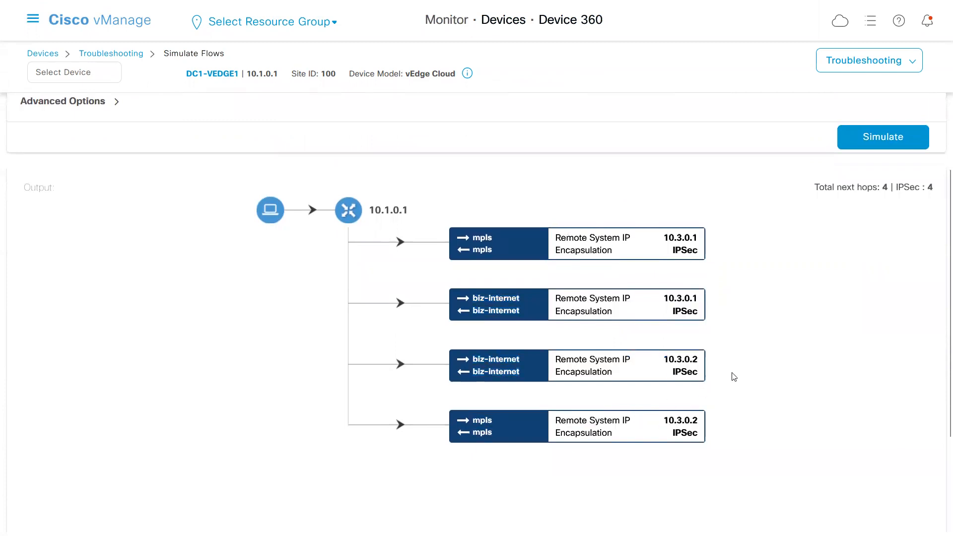
pyautogui.scroll(2, 680, 286)
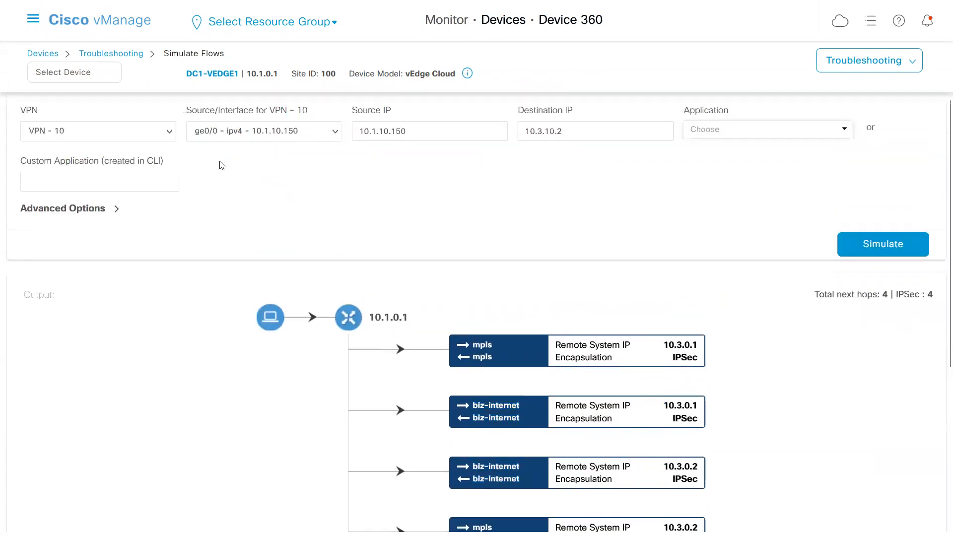
# Step: Open Trace Route from the device's Troubleshooting page and run it twice to 10.3.10.2 using VPN - 20 and source ge0/3 - ipv4 - 10.1.20.150
pyautogui.click(132, 54)
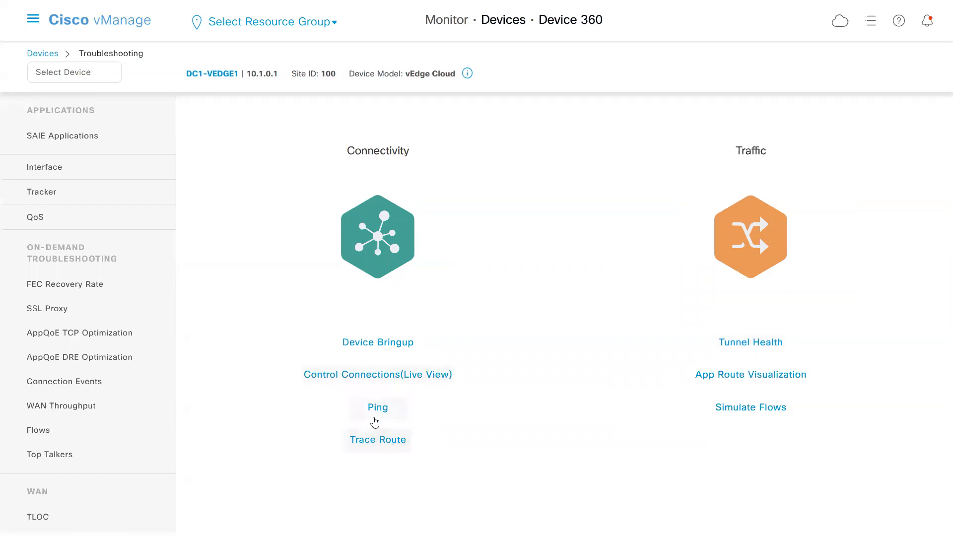
pyautogui.click(377, 440)
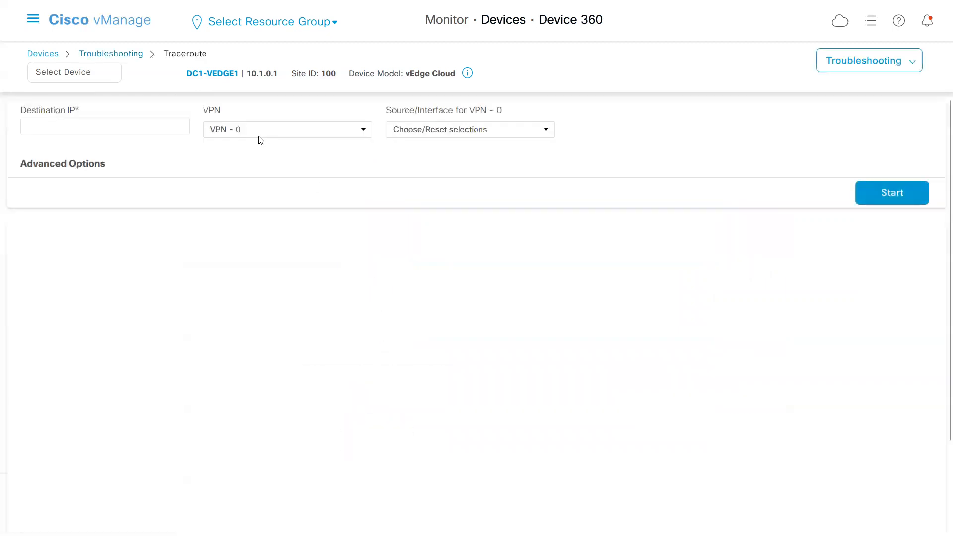
pyautogui.click(177, 130)
pyautogui.write('10.3.10.2')
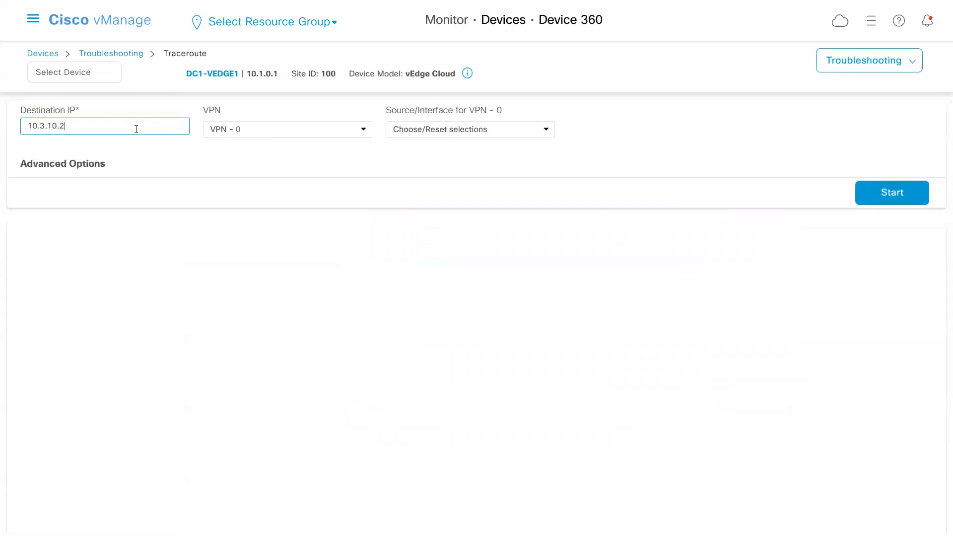
pyautogui.click(364, 135)
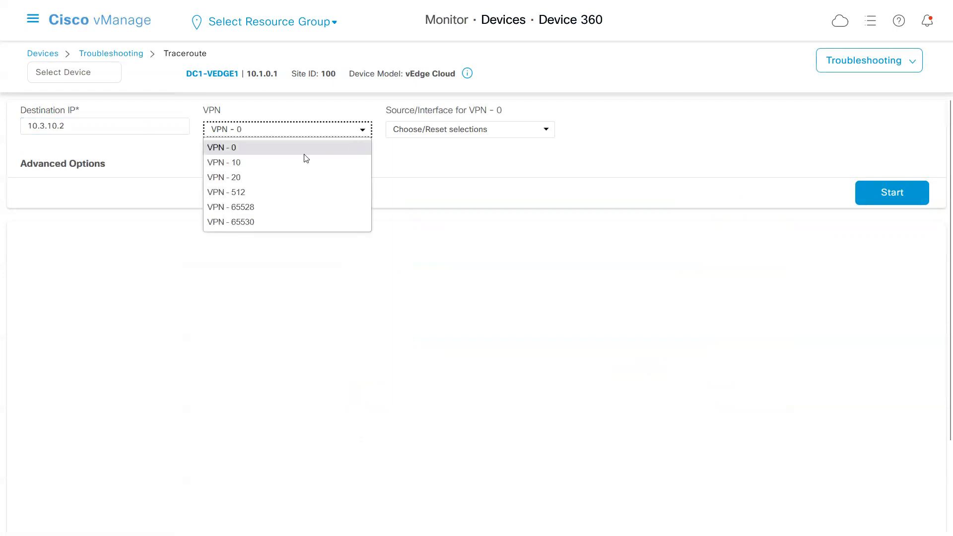
pyautogui.click(273, 173)
pyautogui.click(441, 132)
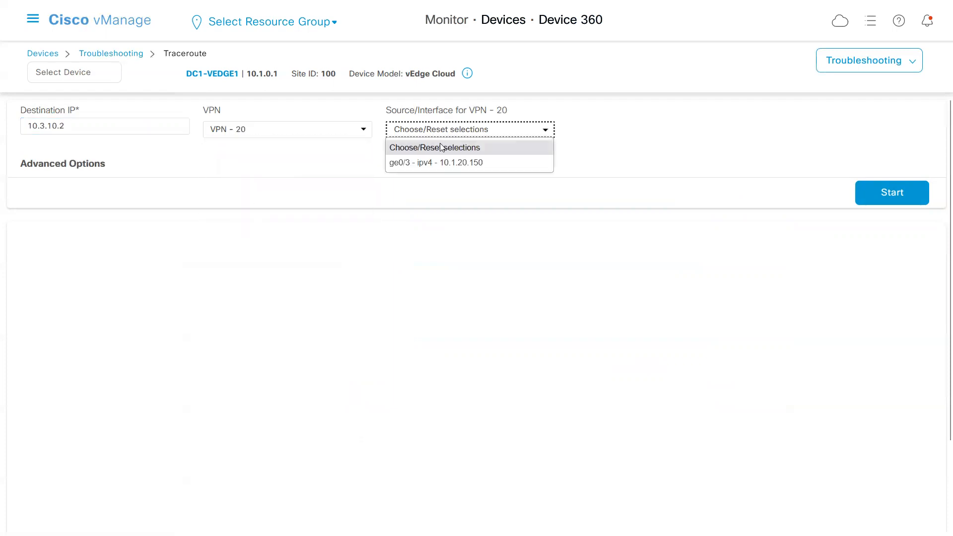
pyautogui.click(445, 162)
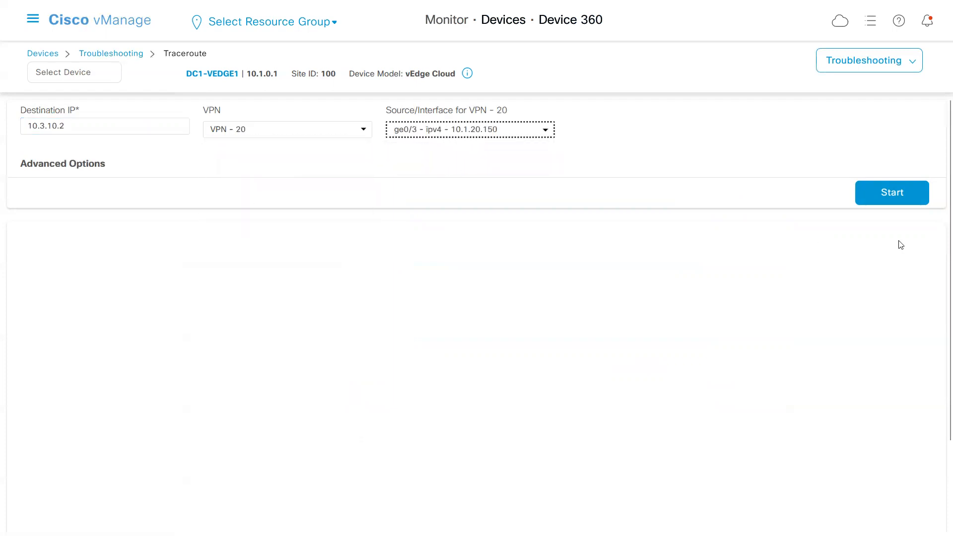
pyautogui.click(893, 193)
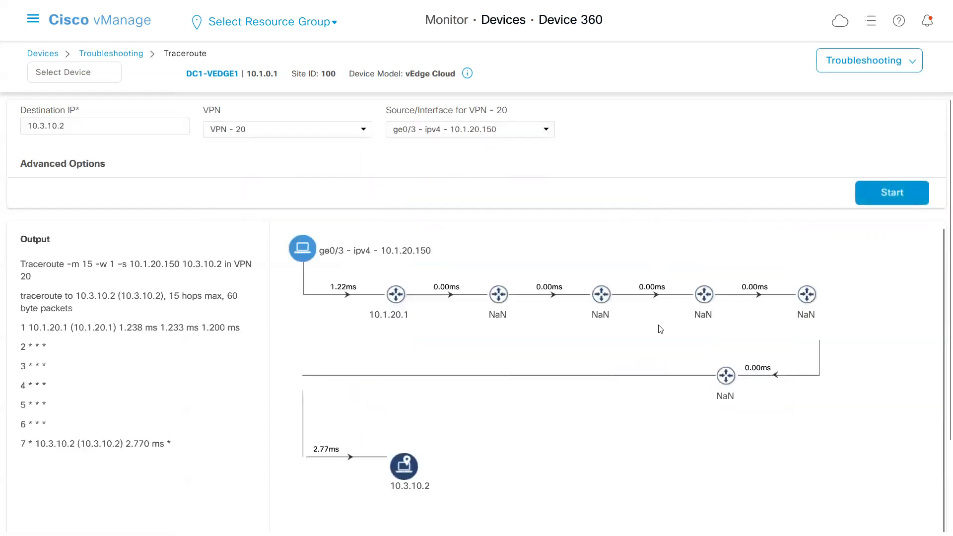
pyautogui.click(896, 186)
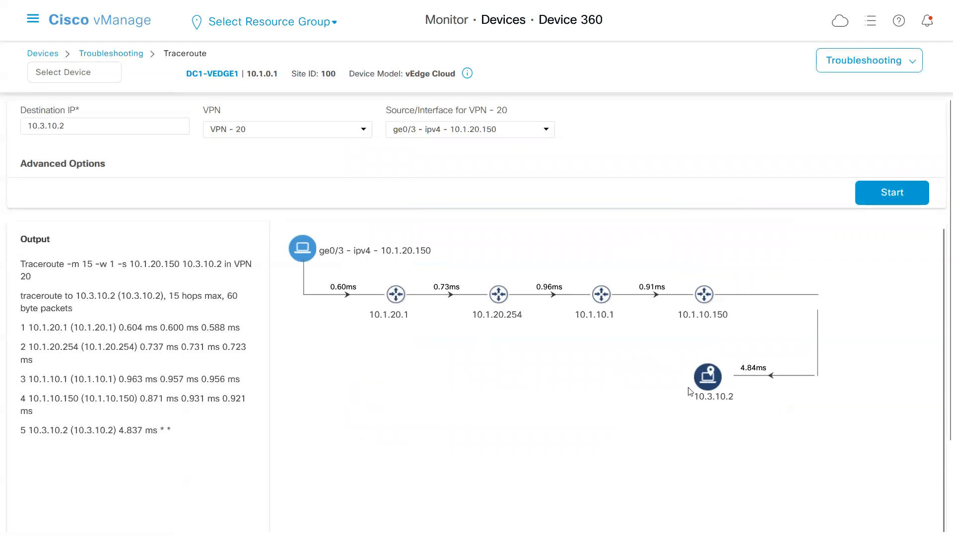
# Step: Examine the traceroute to 10.3.10.2 hop by hop, comparing the intermediate addresses and latencies in the path diagram with the text output
pyautogui.moveTo(370, 316); pyautogui.dragTo(403, 315)
pyautogui.moveTo(472, 316); pyautogui.dragTo(511, 318)
pyautogui.click(496, 316)
pyautogui.moveTo(396, 316); pyautogui.dragTo(439, 316)
pyautogui.moveTo(596, 315); pyautogui.dragTo(609, 311)
pyautogui.moveTo(681, 313); pyautogui.dragTo(734, 328)
pyautogui.click(600, 449)
pyautogui.moveTo(52, 288); pyautogui.dragTo(75, 400)
pyautogui.click(427, 346)
# Step: View the network-wide Tunnels monitoring page, followed by the Security monitoring page
pyautogui.click(33, 19)
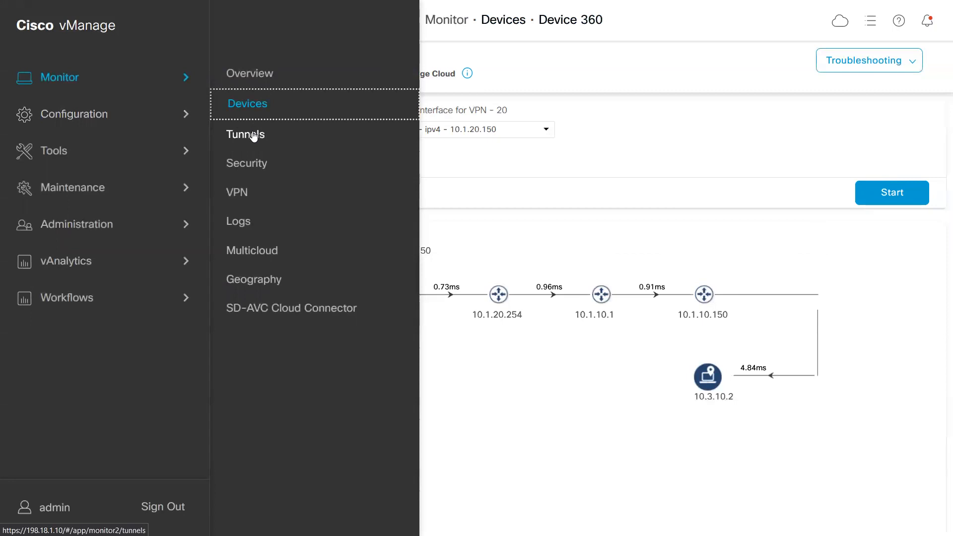
pyautogui.click(254, 143)
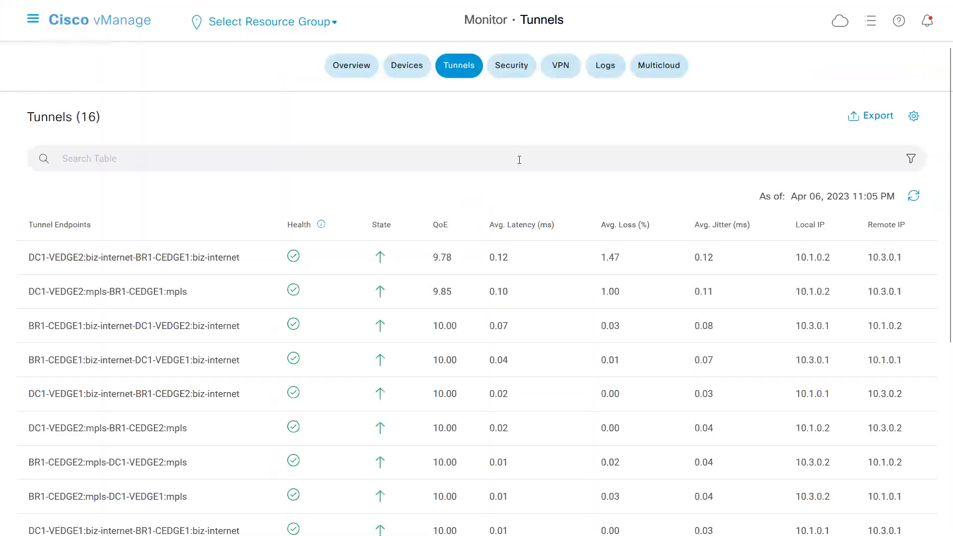
pyautogui.click(33, 19)
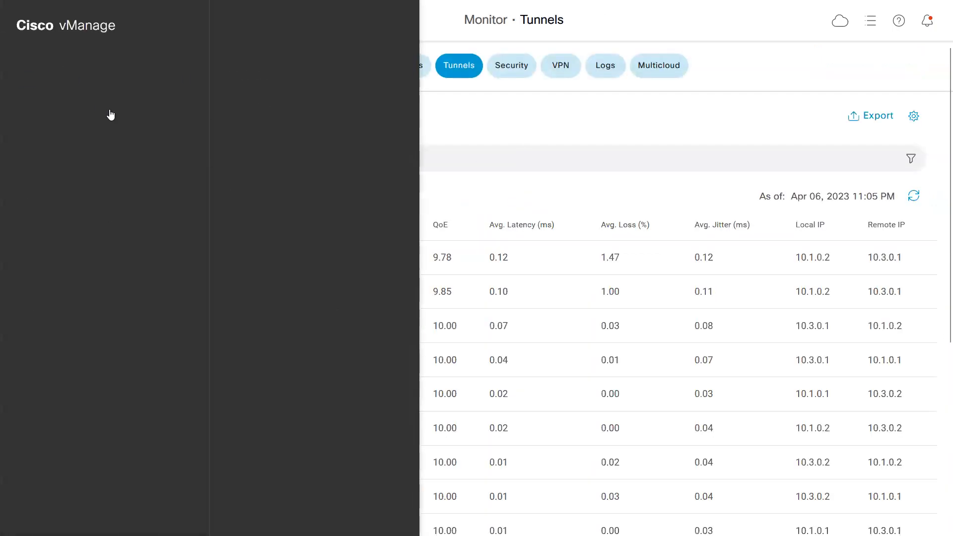
pyautogui.click(252, 170)
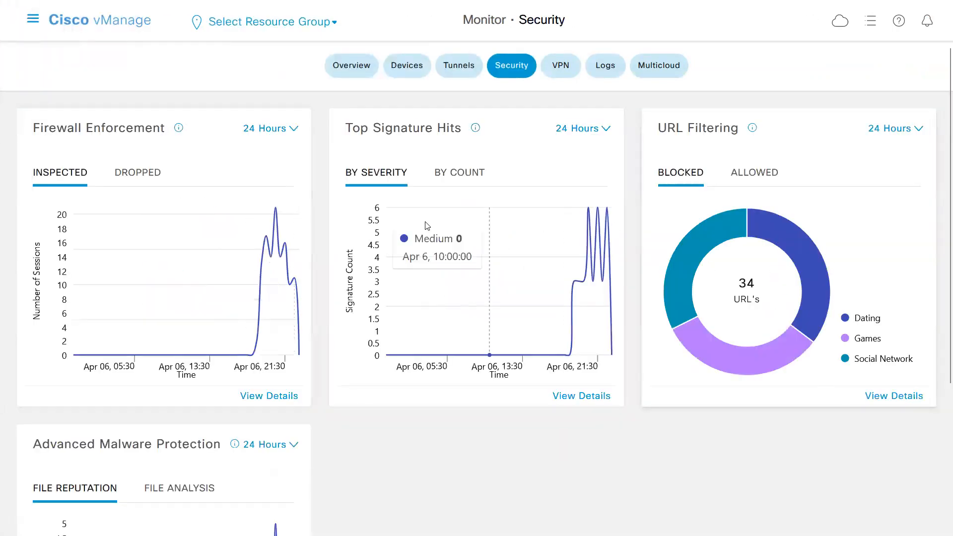
# Step: View the VPN monitoring page, followed by the Multicloud monitoring page
pyautogui.click(33, 20)
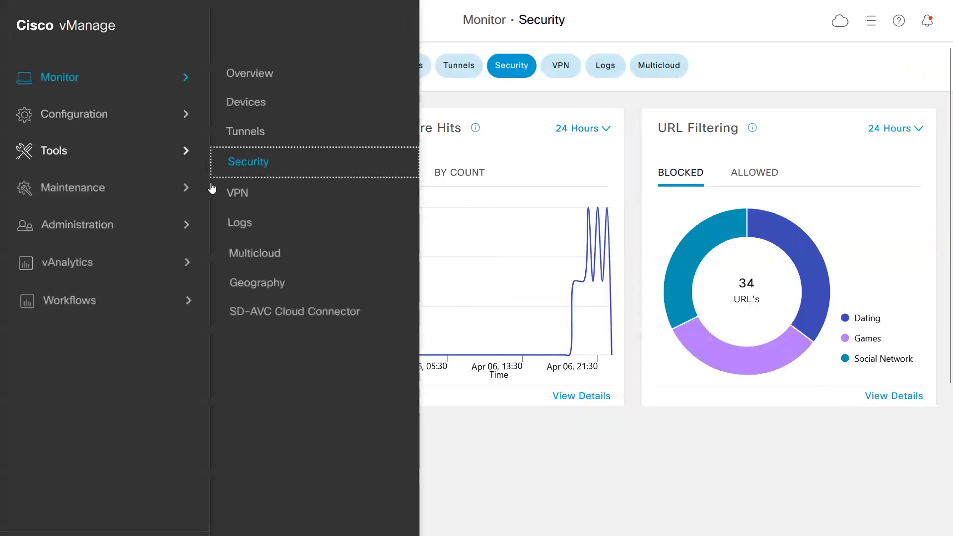
pyautogui.click(243, 203)
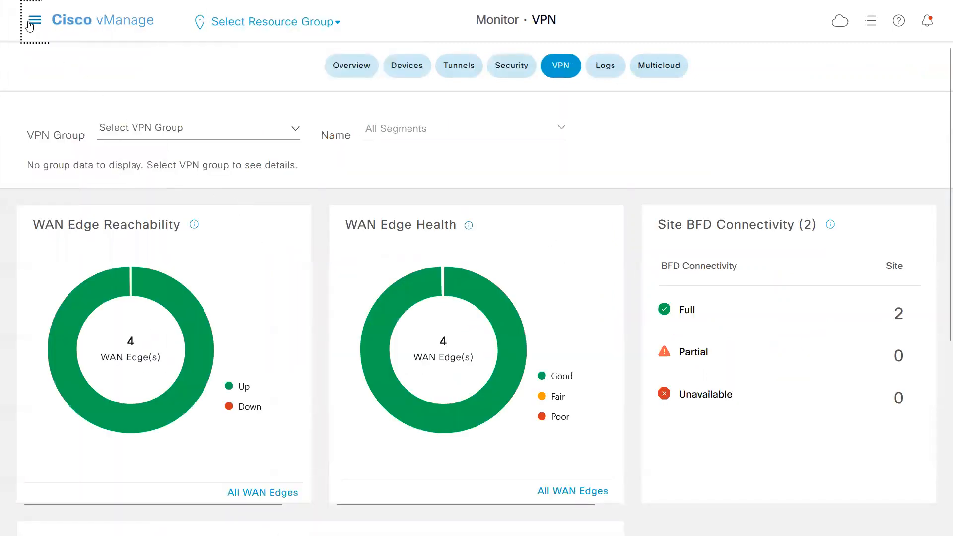
pyautogui.click(33, 20)
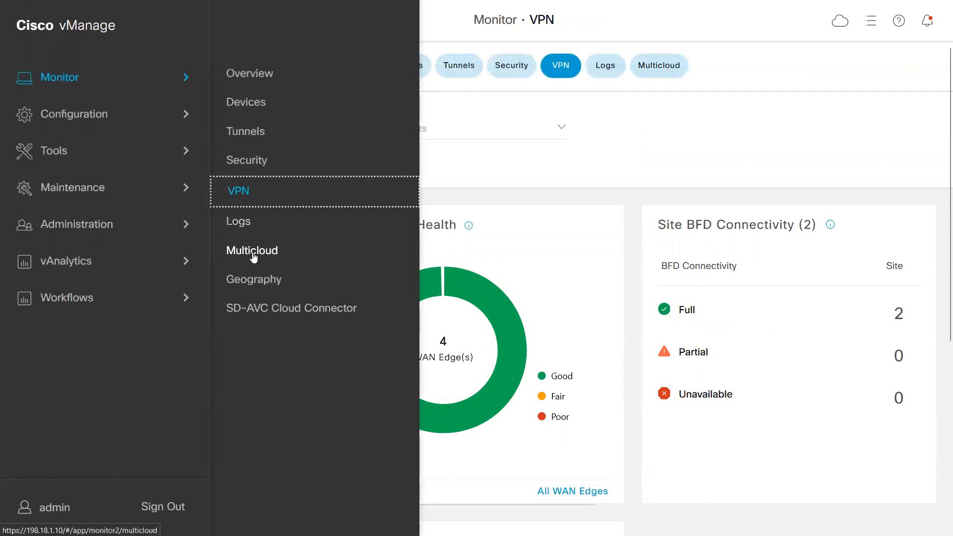
pyautogui.click(255, 256)
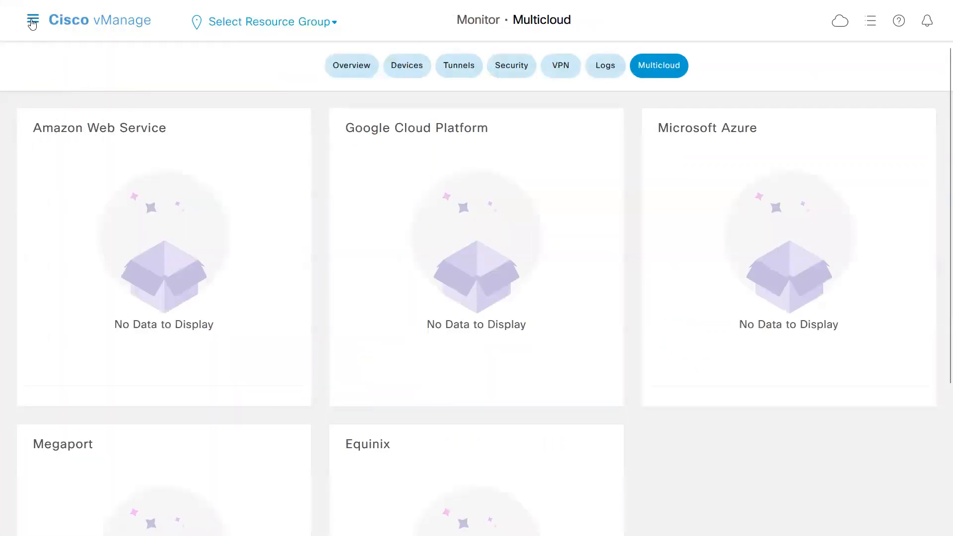
# Step: View the device map on the Geography monitoring page and look over the available Configuration sections without opening any
pyautogui.click(32, 20)
pyautogui.click(254, 280)
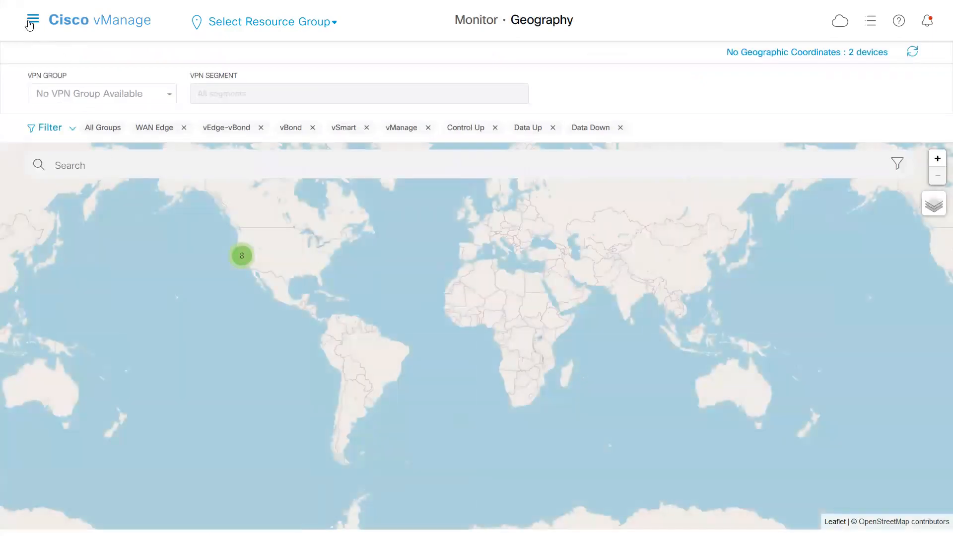
pyautogui.click(32, 20)
pyautogui.click(81, 125)
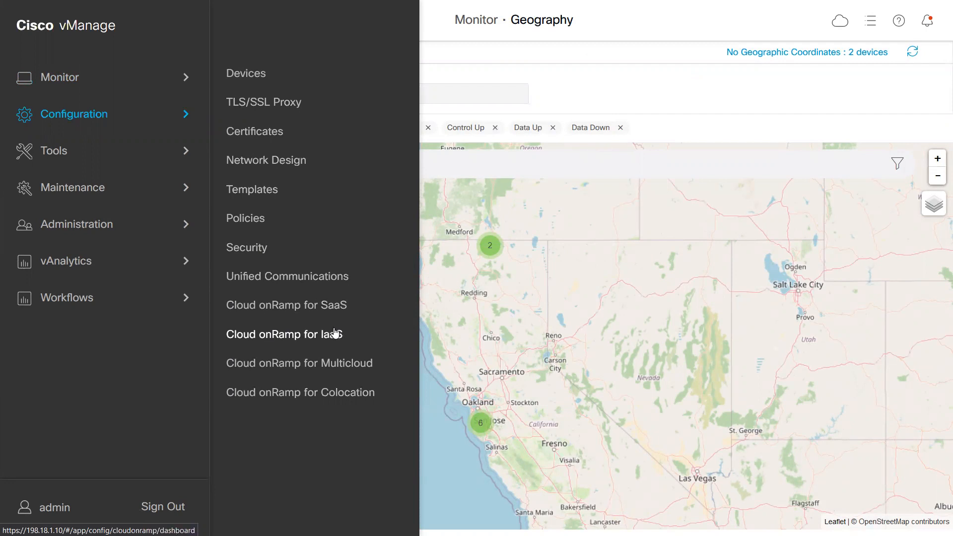
pyautogui.click(624, 97)
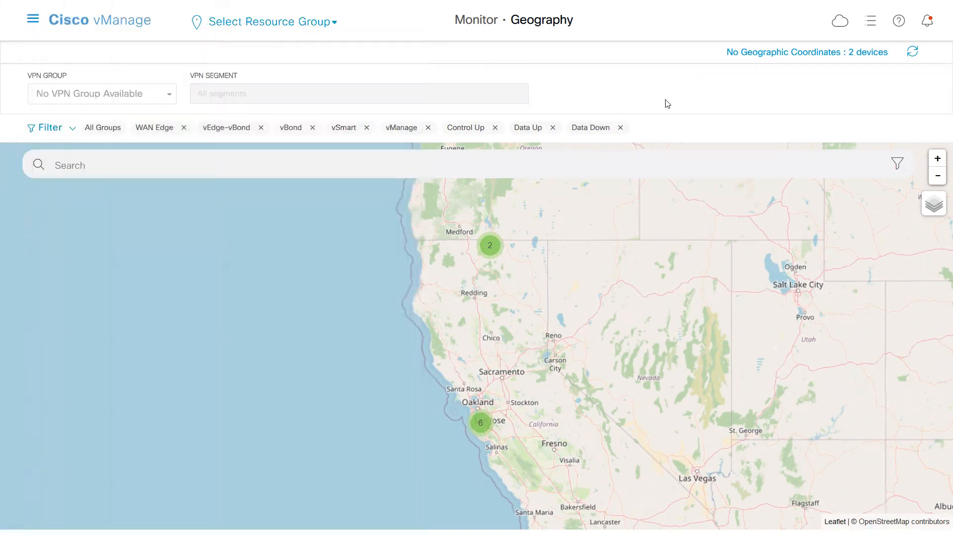